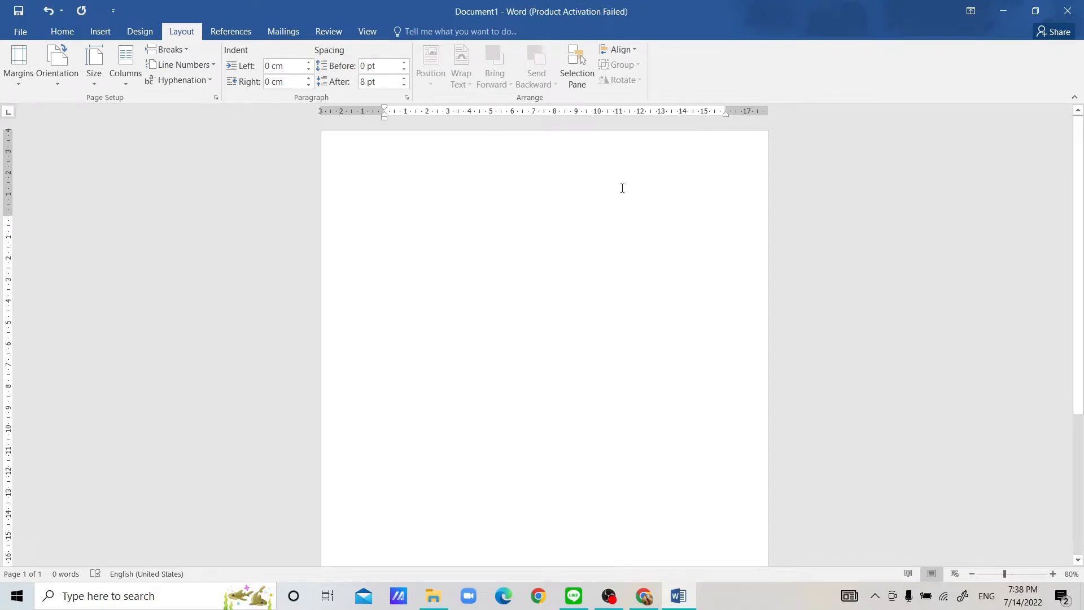
Insert a Next Page section break at the start of the blank document.
scroll(623, 188, "up", 2, "ctrl")
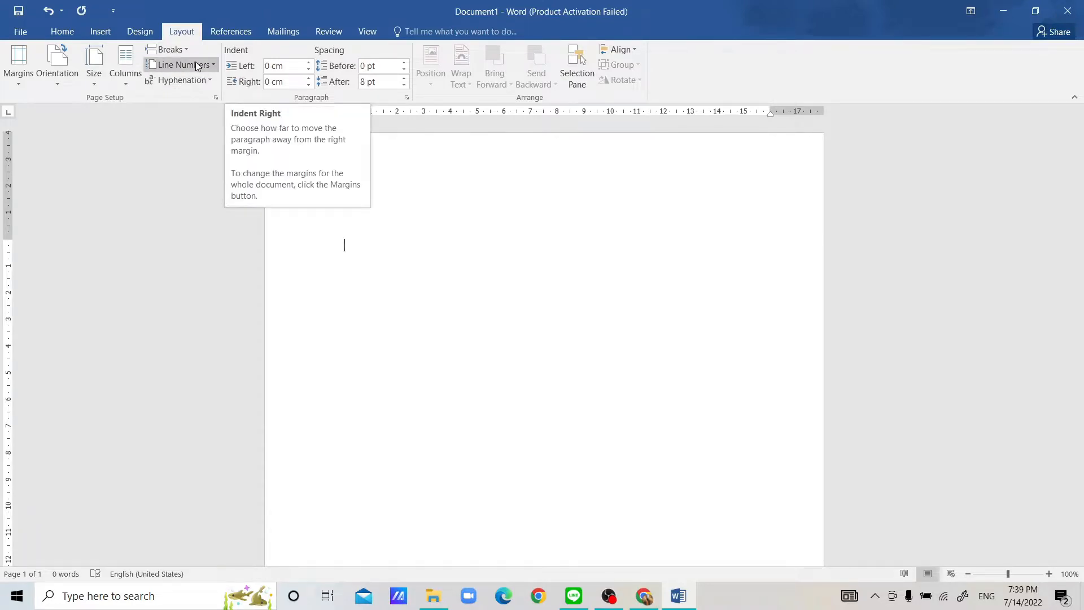
left_click(179, 53)
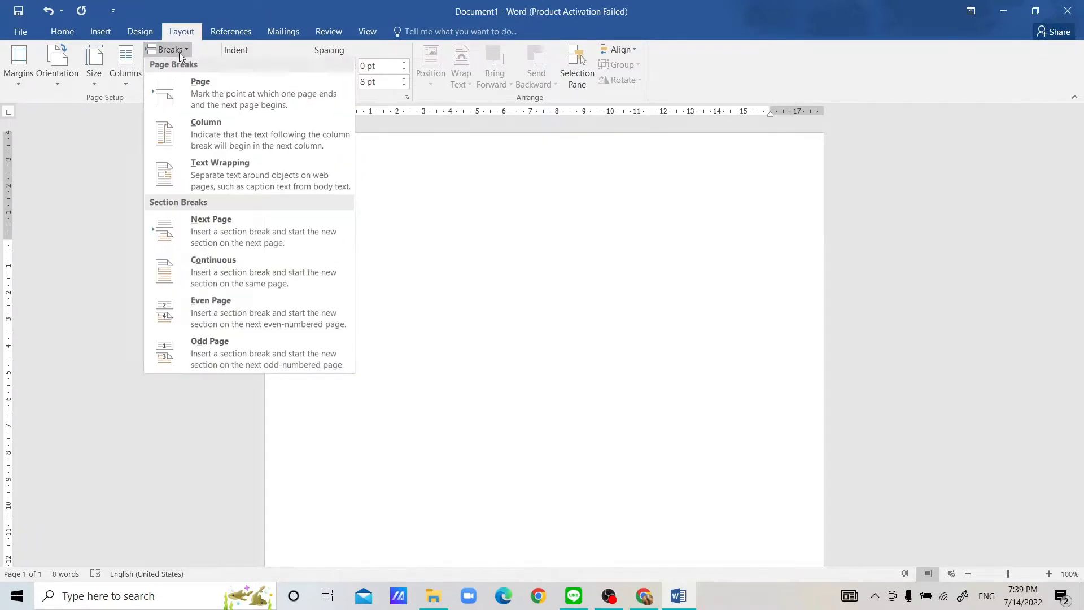
left_click(267, 229)
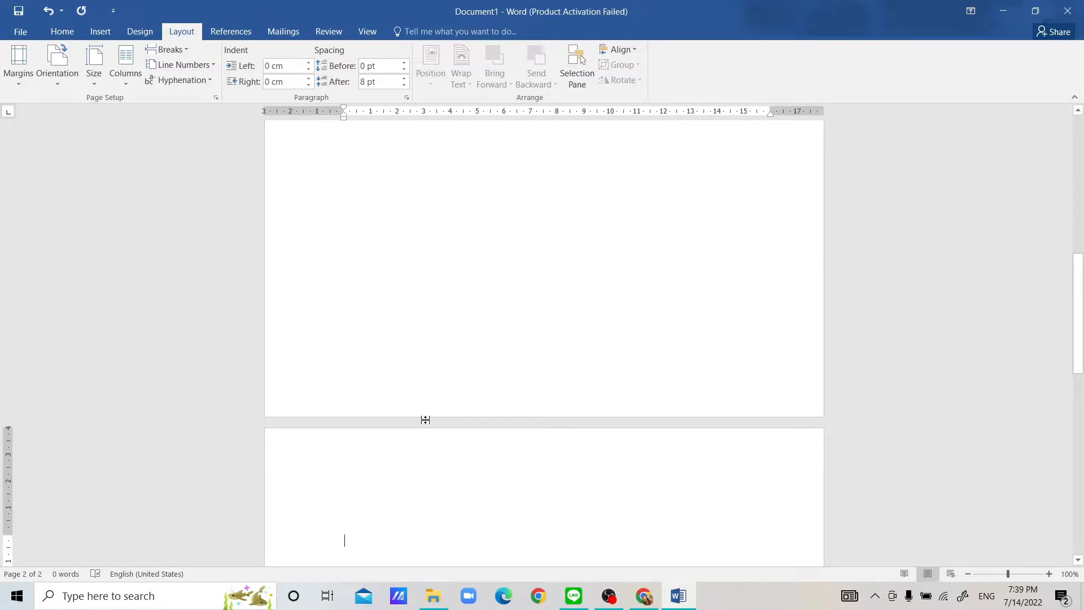
scroll(426, 419, "down", 5)
scroll(426, 419, "up", 1)
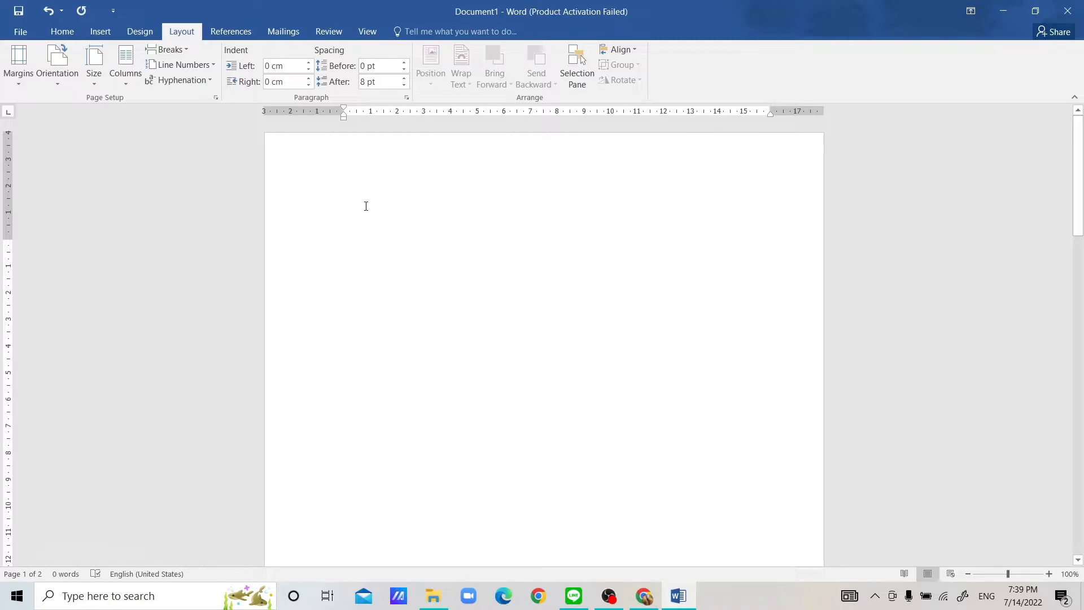
Set the first page's section to landscape orientation.
left_click(63, 82)
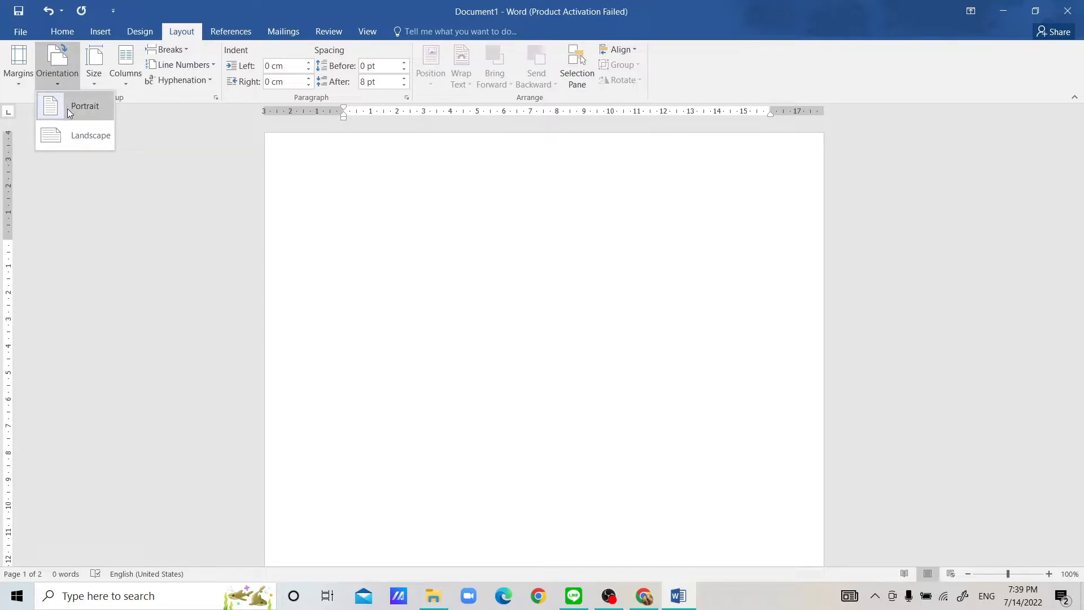
left_click(69, 145)
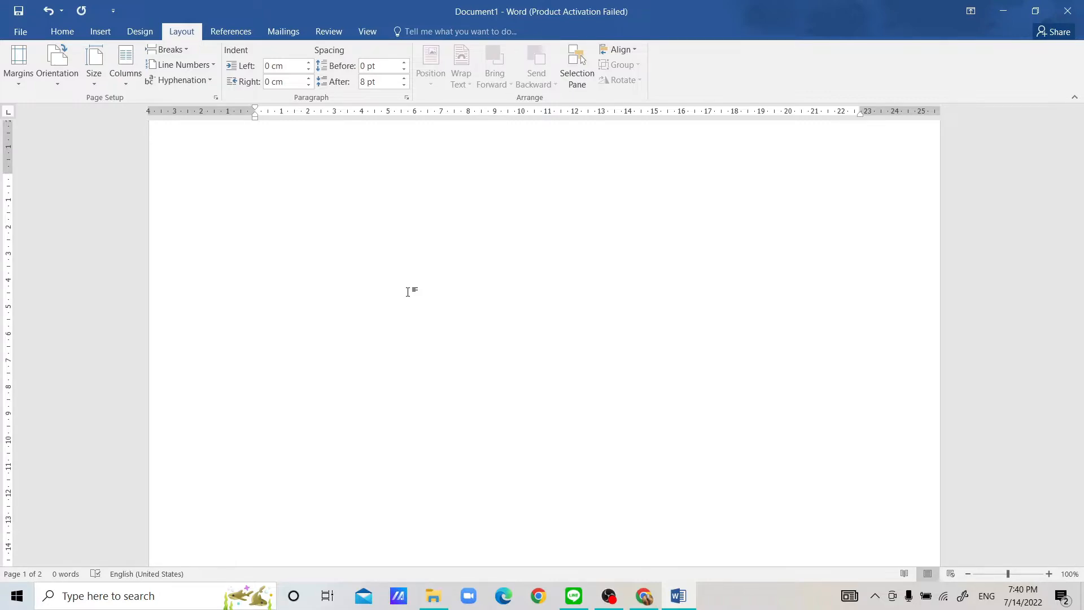
scroll(407, 292, "down", 6)
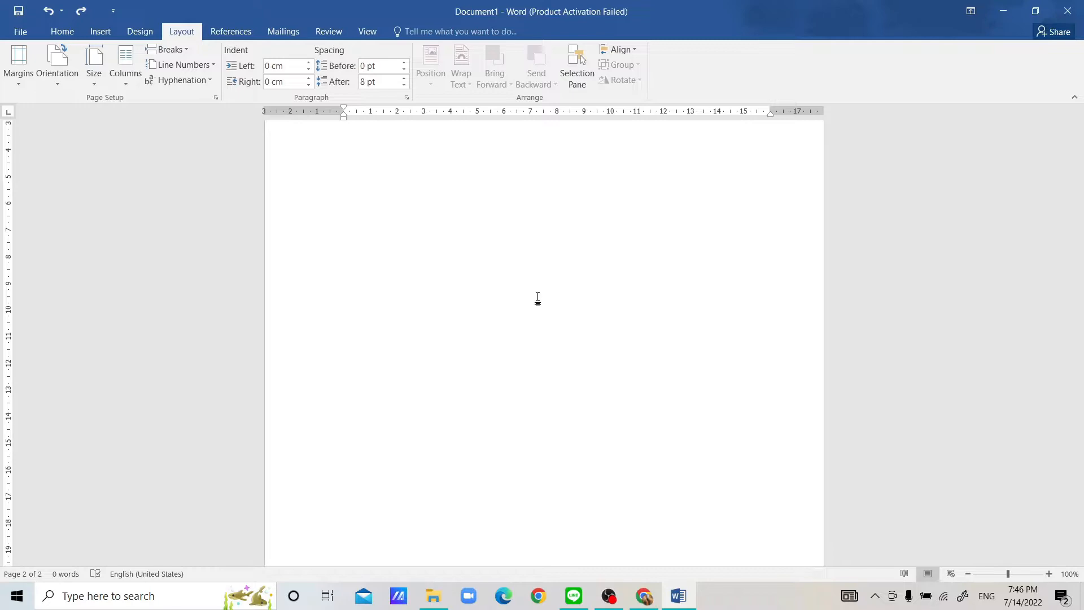
Insert another Next Page section break on the second, portrait page.
scroll(538, 300, "up", 10)
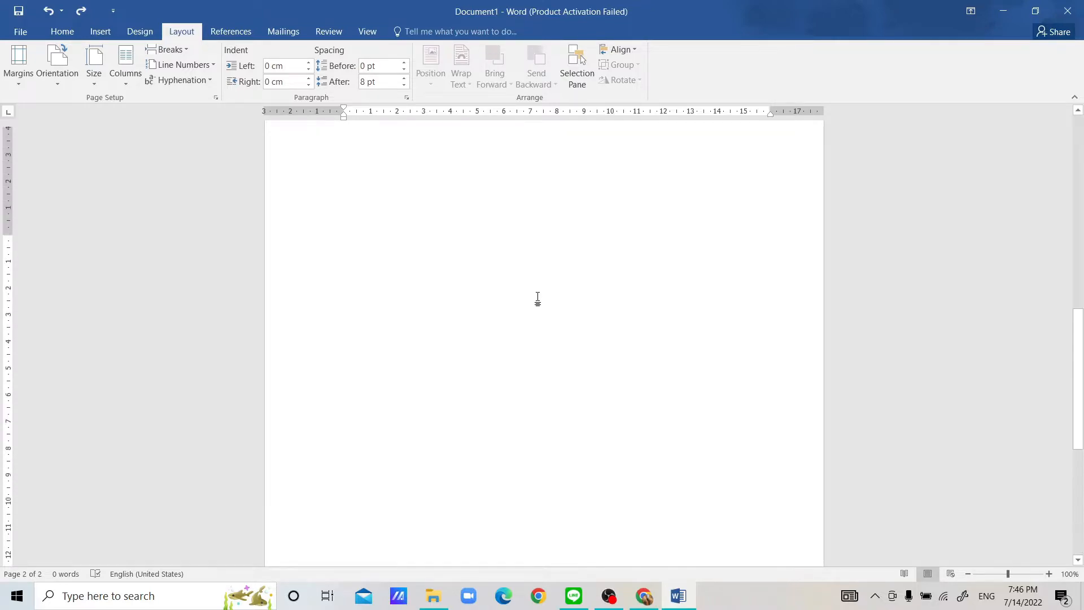
scroll(538, 299, "down", 10)
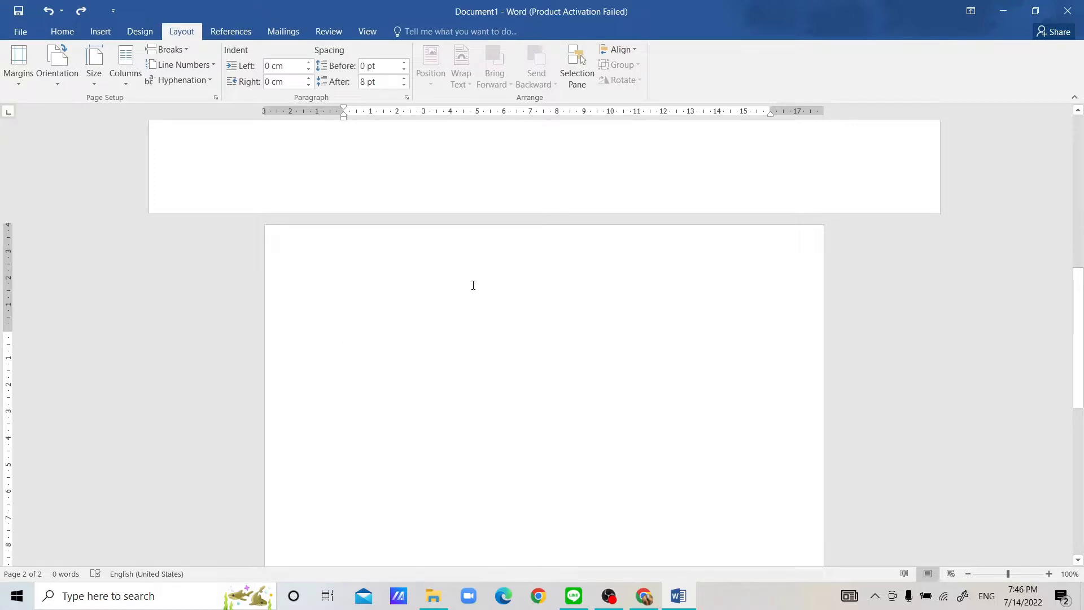
left_click(170, 49)
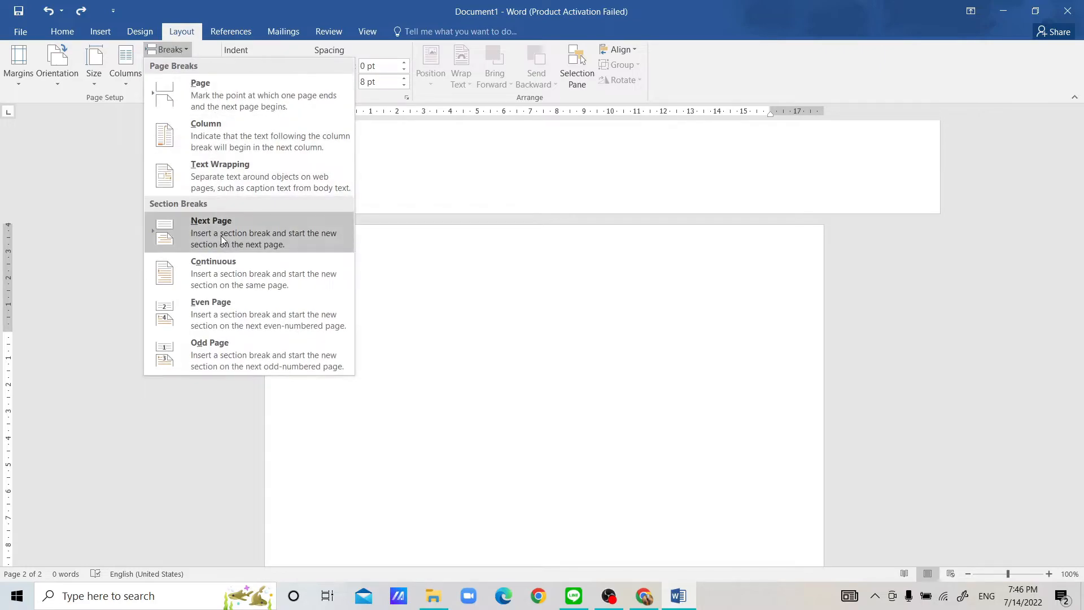
left_click(221, 235)
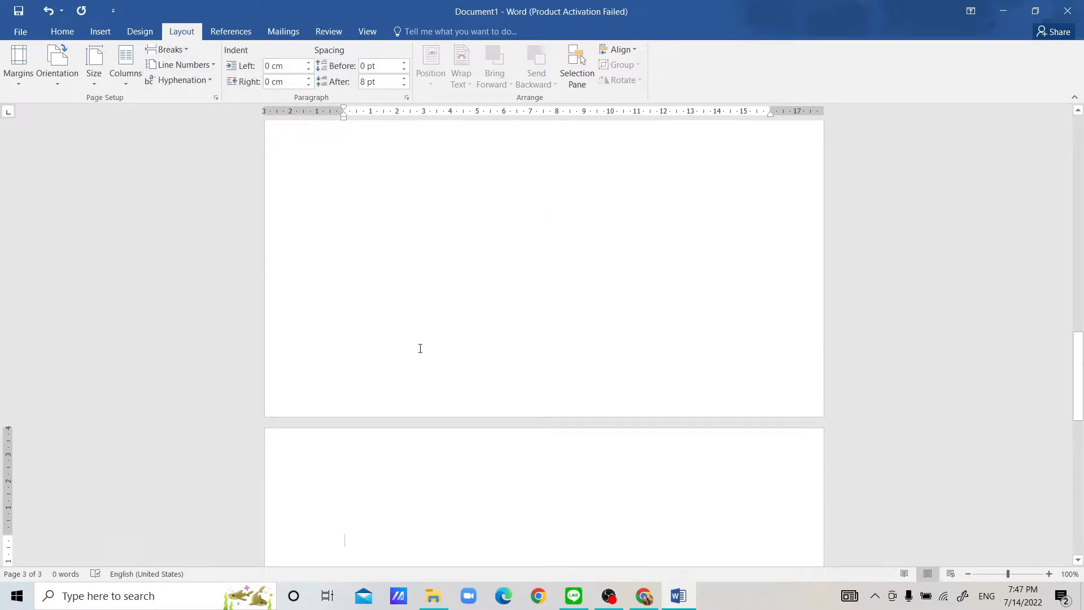
scroll(420, 349, "down", 2)
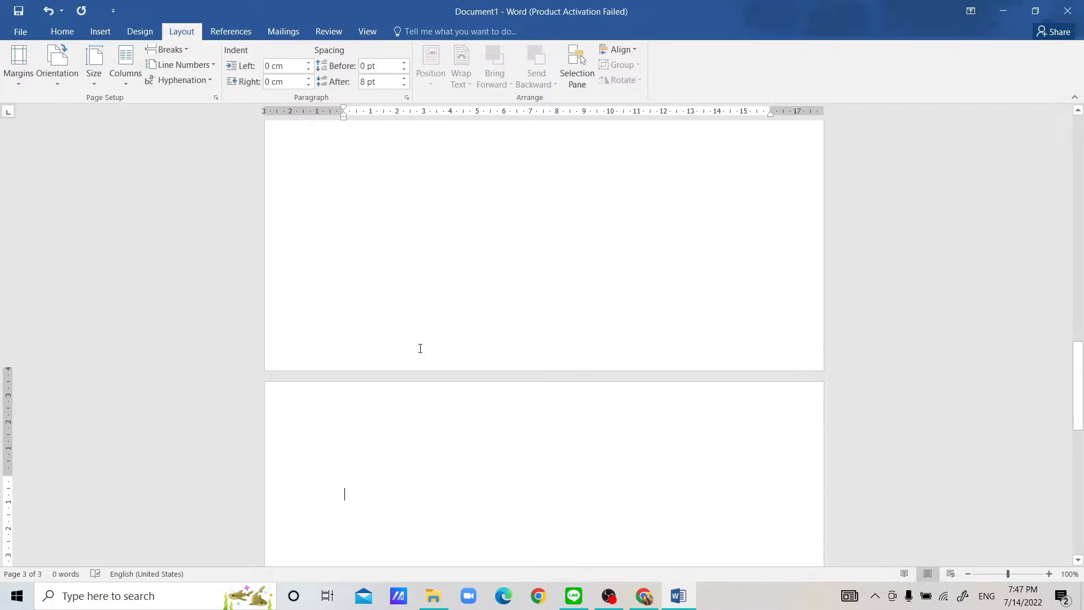
Open the third page's header and footer for editing and place the insertion point in the Section 3 footer.
double_click(378, 387)
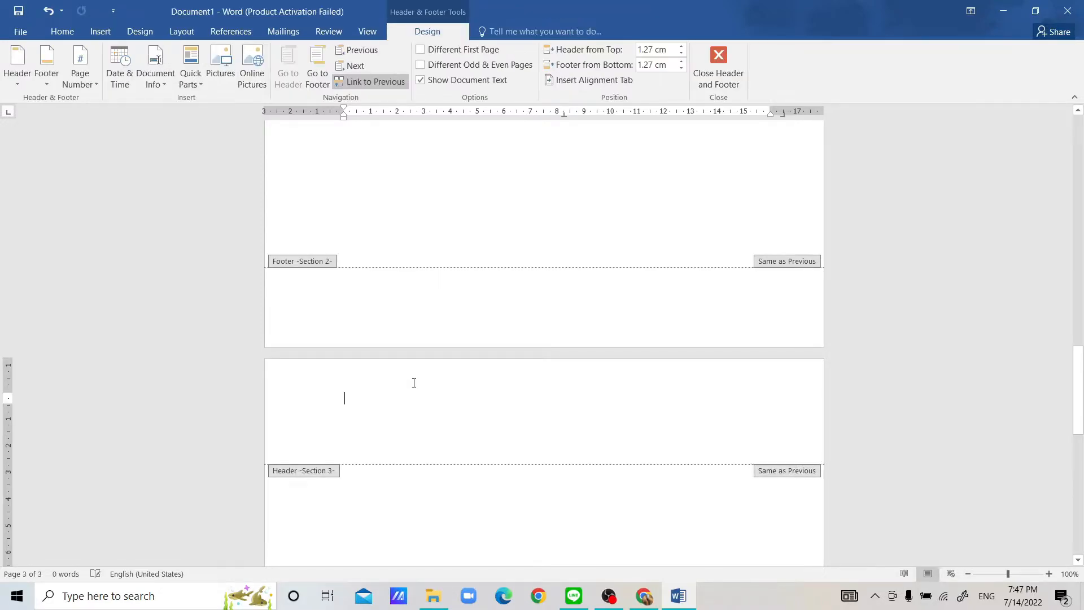
scroll(434, 443, "up", 1)
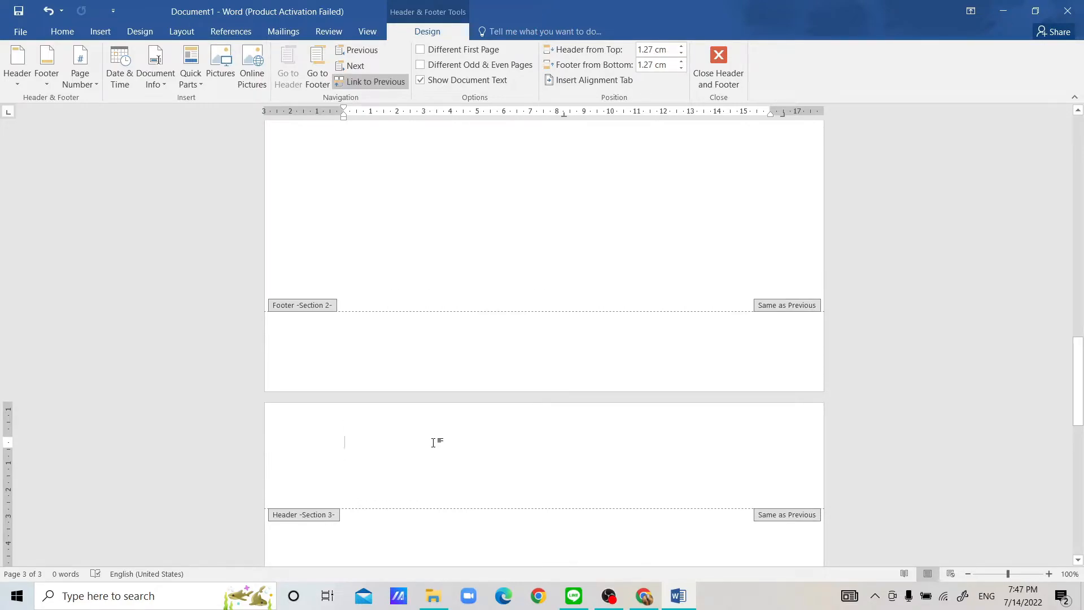
scroll(434, 443, "down", 9)
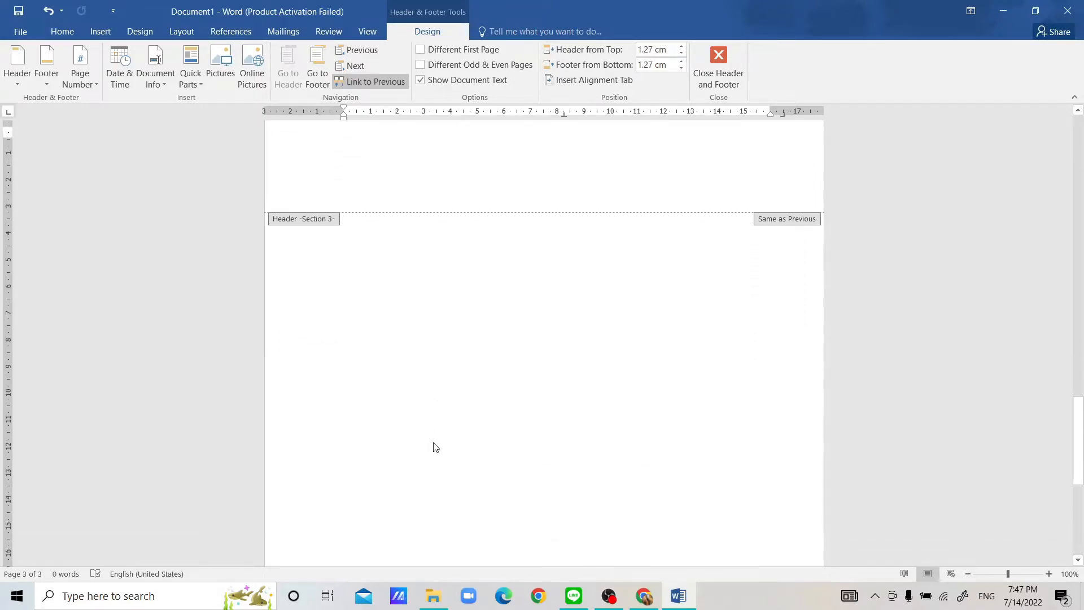
scroll(435, 447, "up", 2)
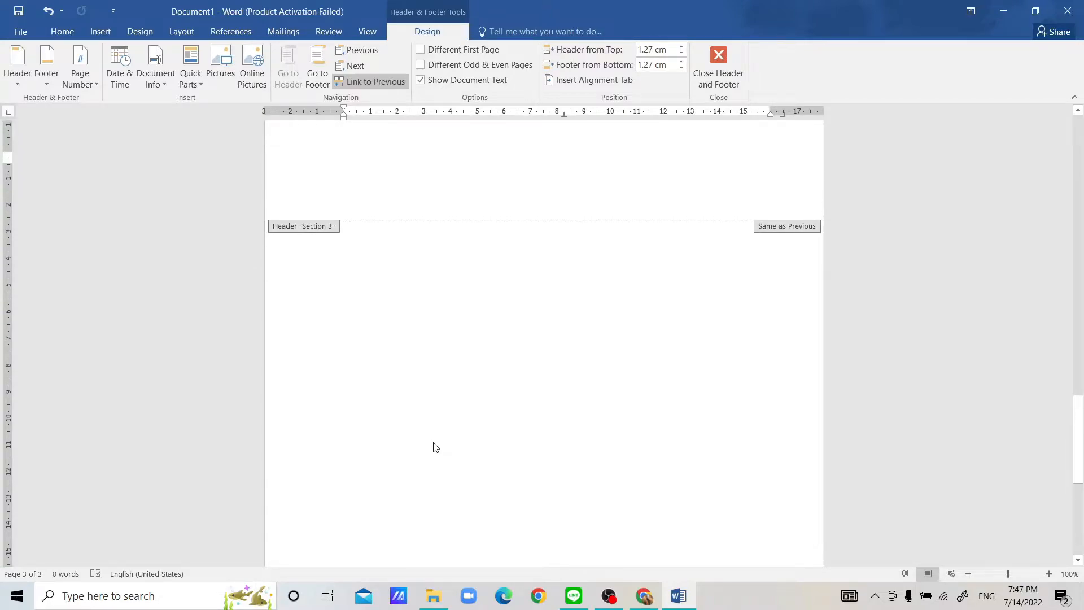
scroll(435, 448, "down", 2)
scroll(435, 448, "up", 6)
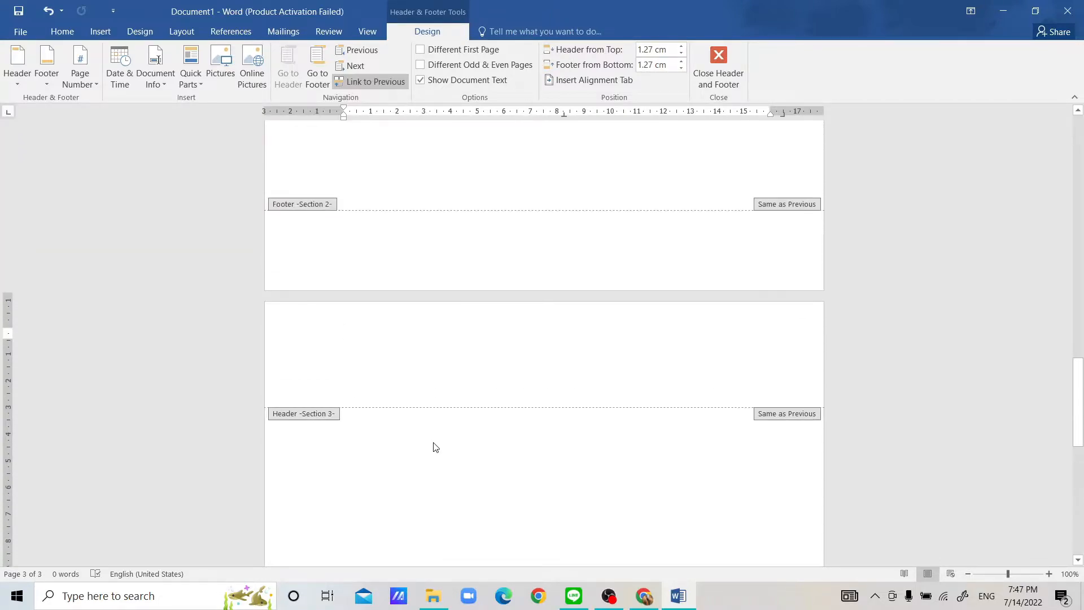
scroll(435, 447, "down", 12)
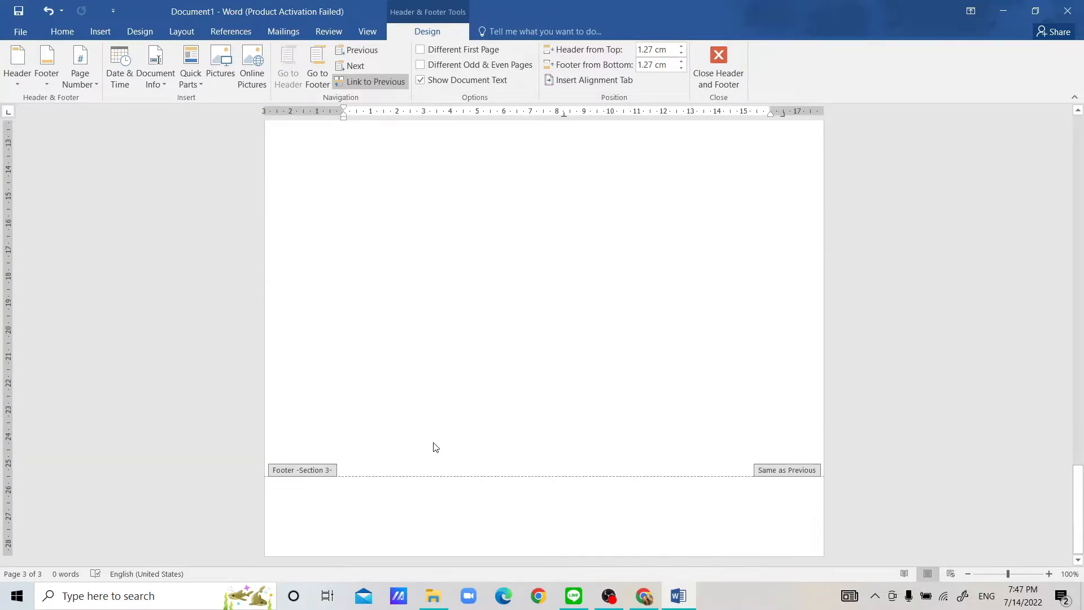
left_click(683, 513)
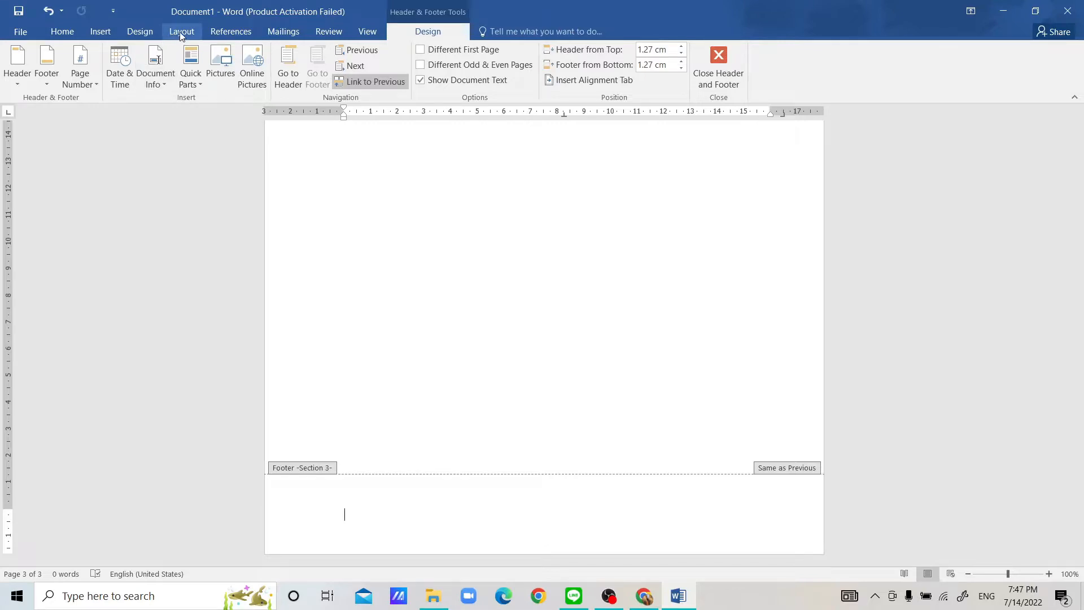
Insert a bottom-of-page number in the Plain Number 3 style in the Section 3 footer.
left_click(81, 85)
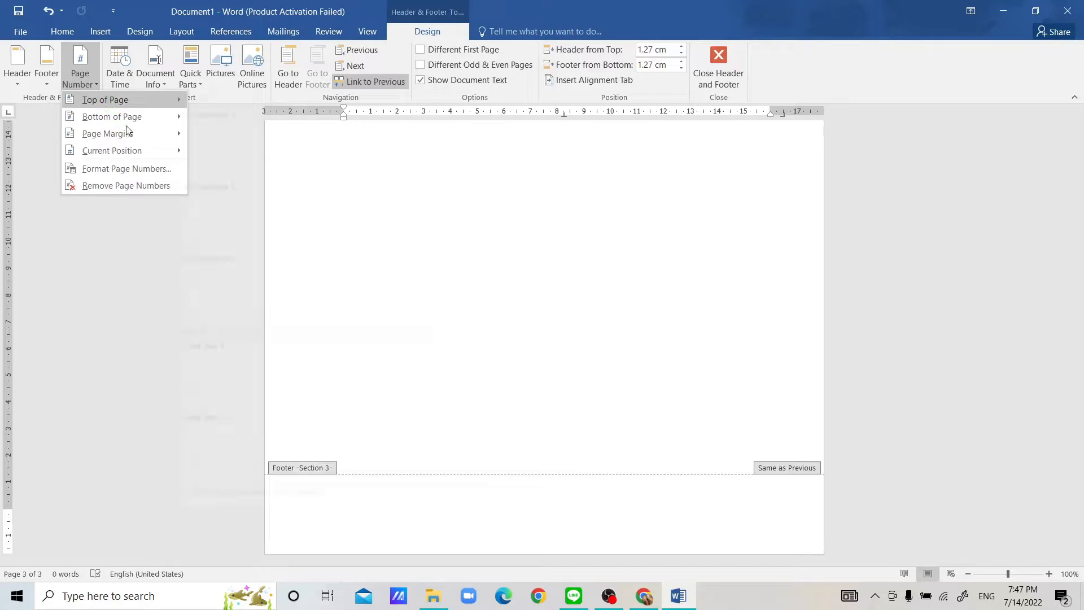
mouse_move(144, 120)
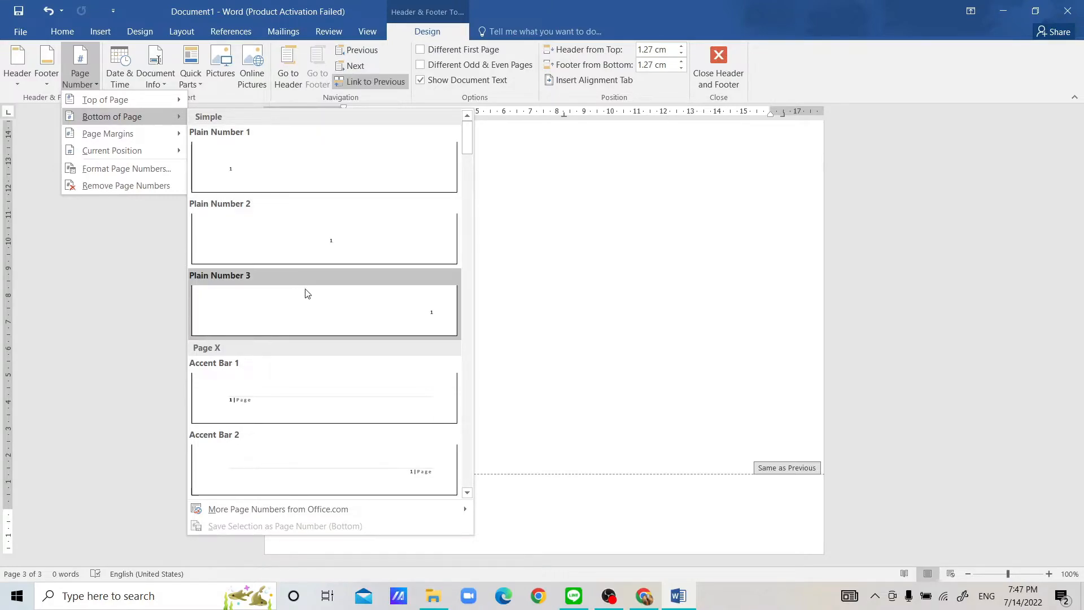
left_click(322, 307)
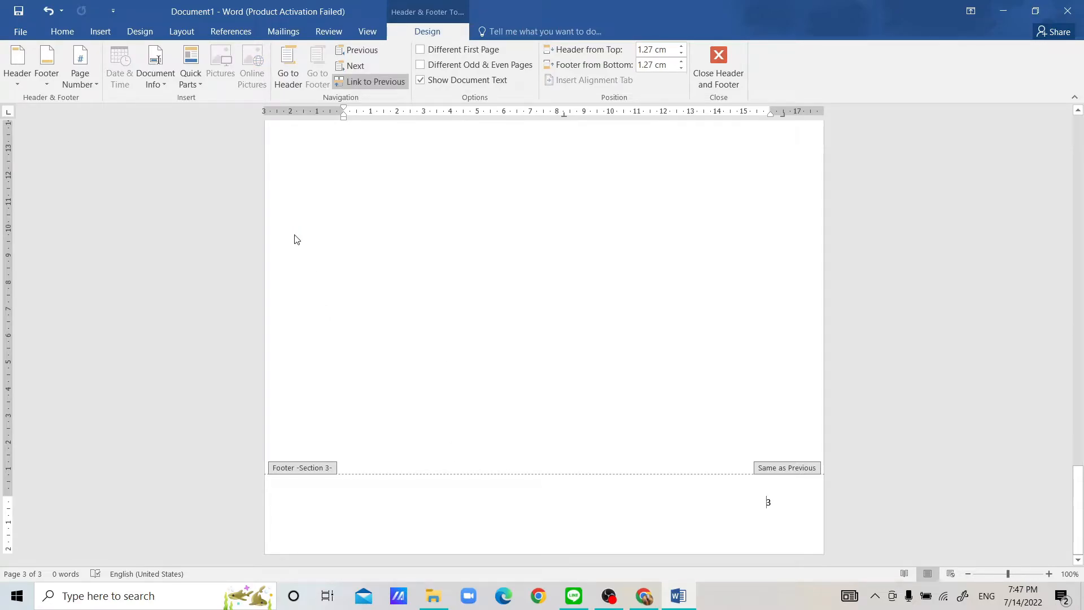
scroll(353, 249, "up", 1)
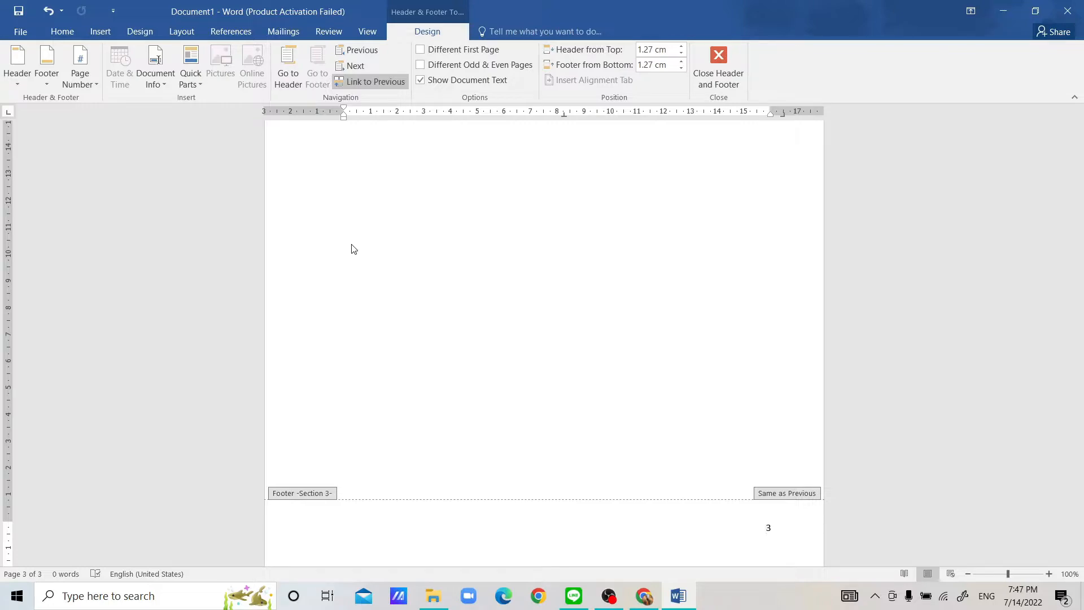
Format the Section 3 page numbers as i, ii, iii starting at iii, and return to the document body.
left_click(83, 83)
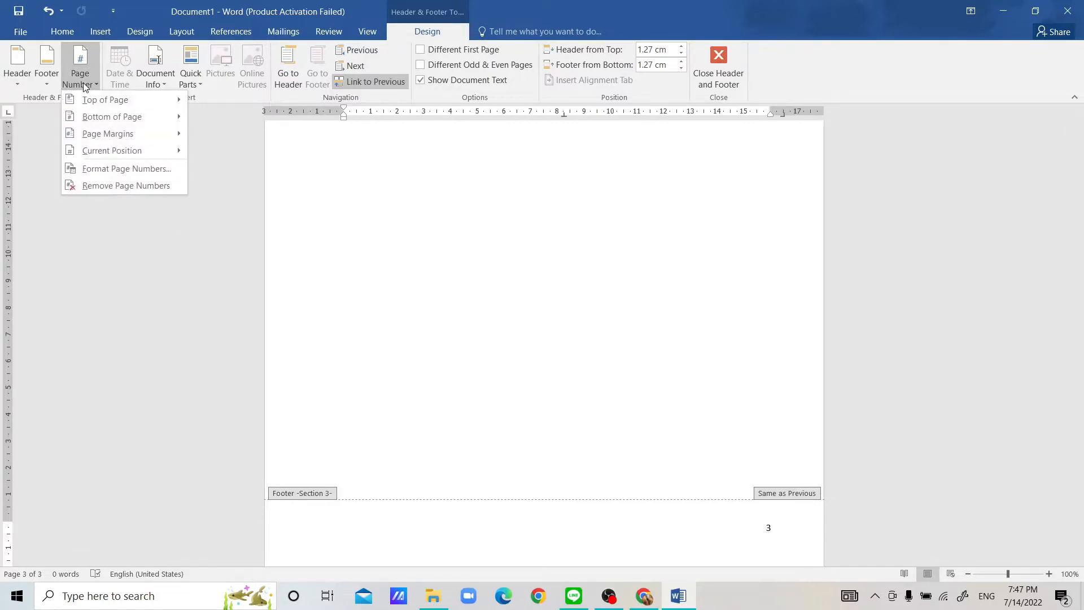
left_click(105, 169)
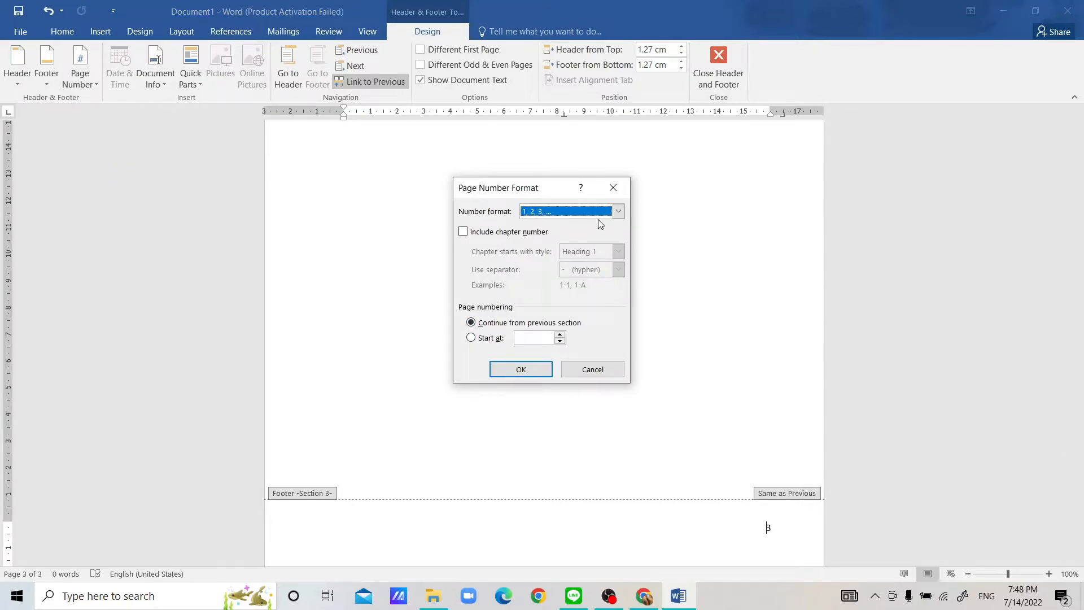
left_click(618, 215)
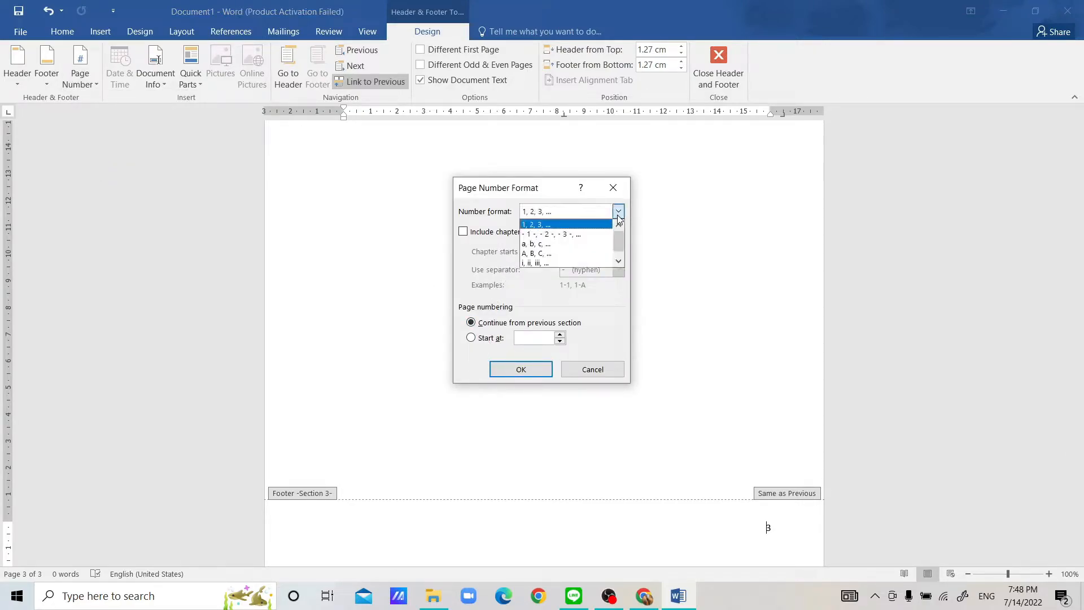
left_click(588, 264)
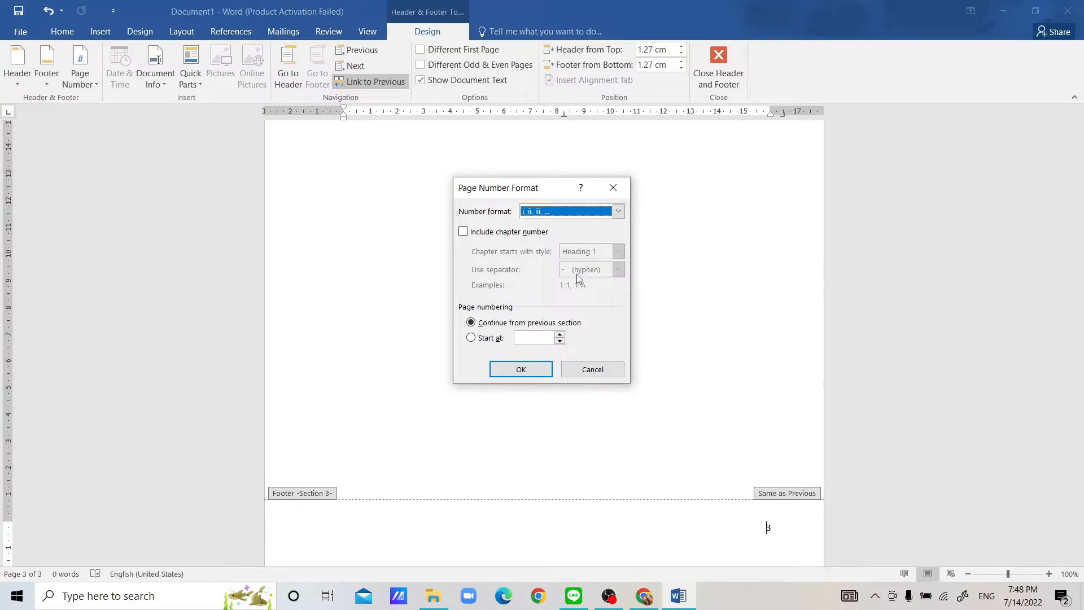
left_click(490, 339)
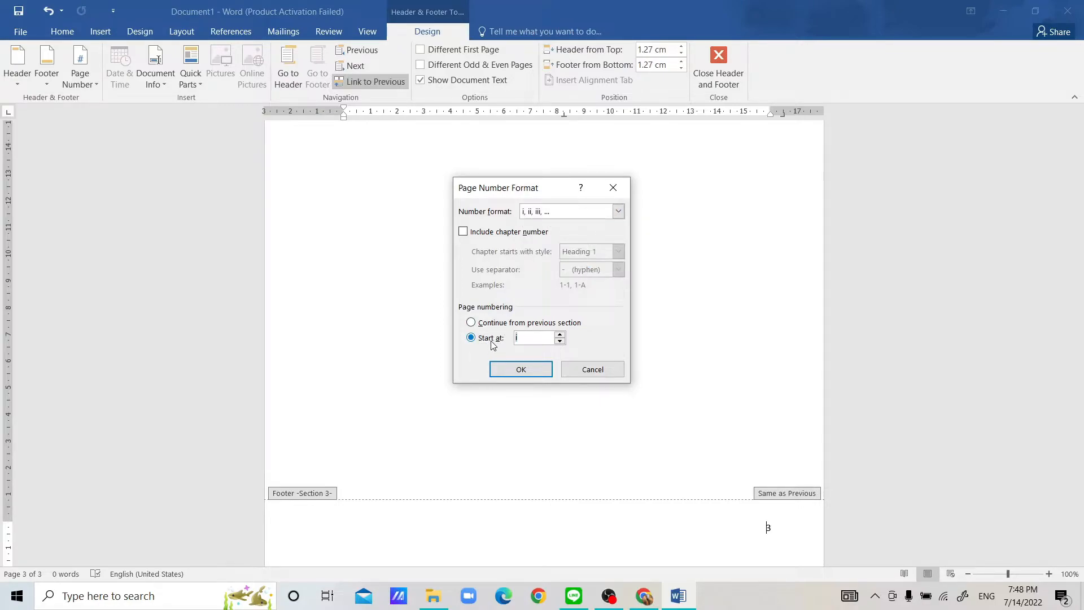
left_click(559, 336)
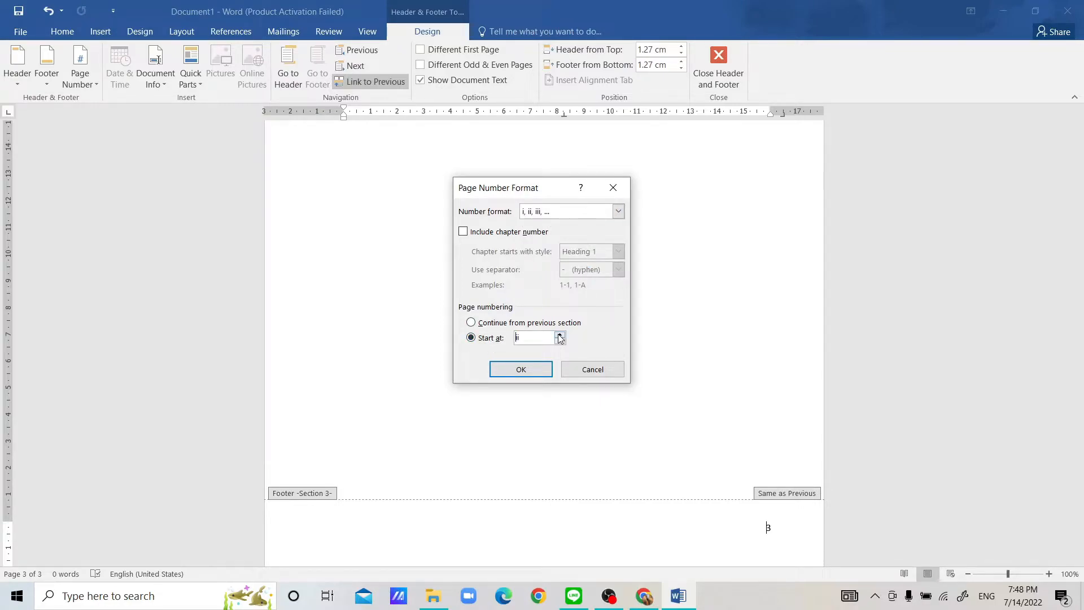
left_click(525, 367)
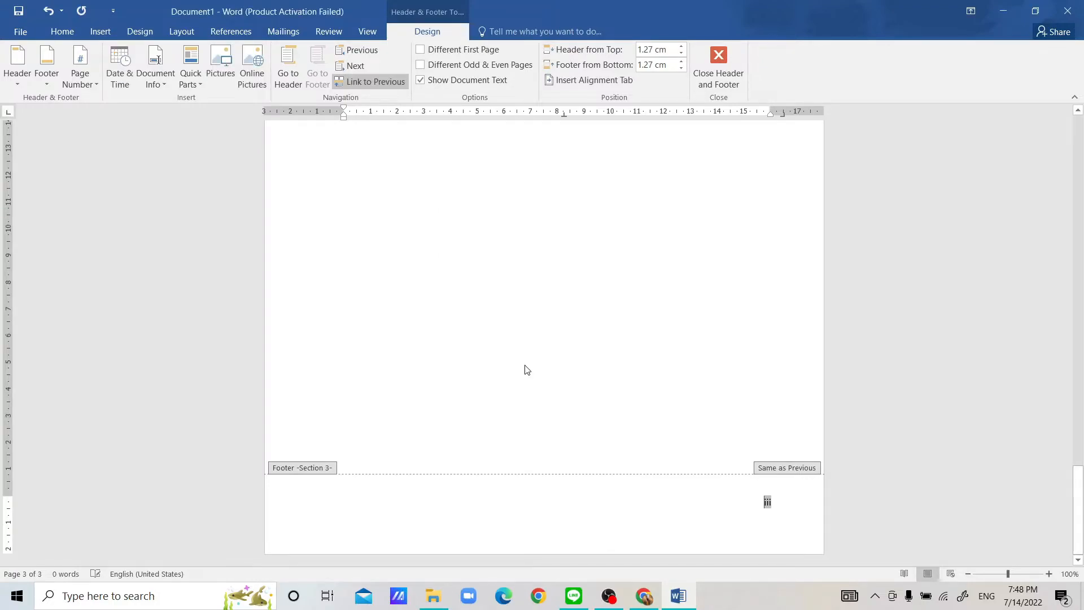
double_click(567, 267)
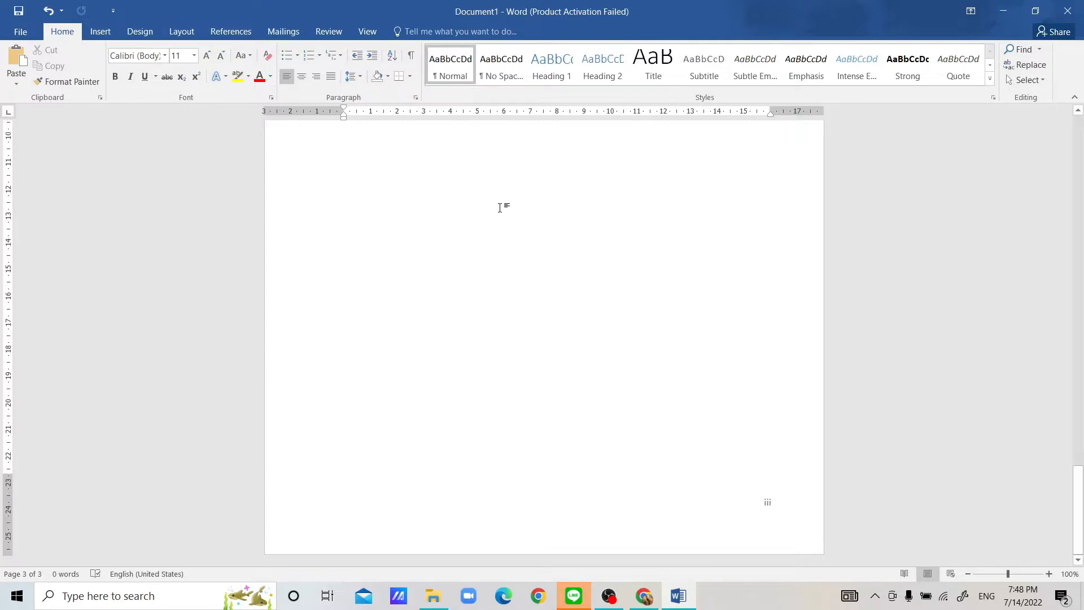
Enter the centred heading KATA PENGANTAR on the third page and start a new line below it.
scroll(502, 206, "up", 10)
scroll(500, 206, "up", 3)
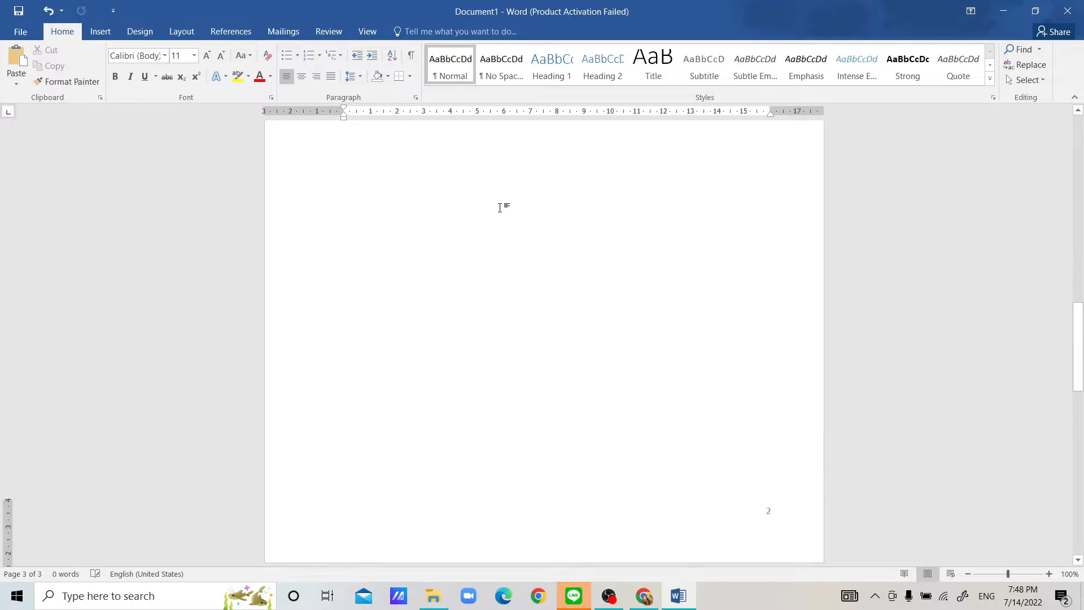
scroll(501, 206, "down", 10)
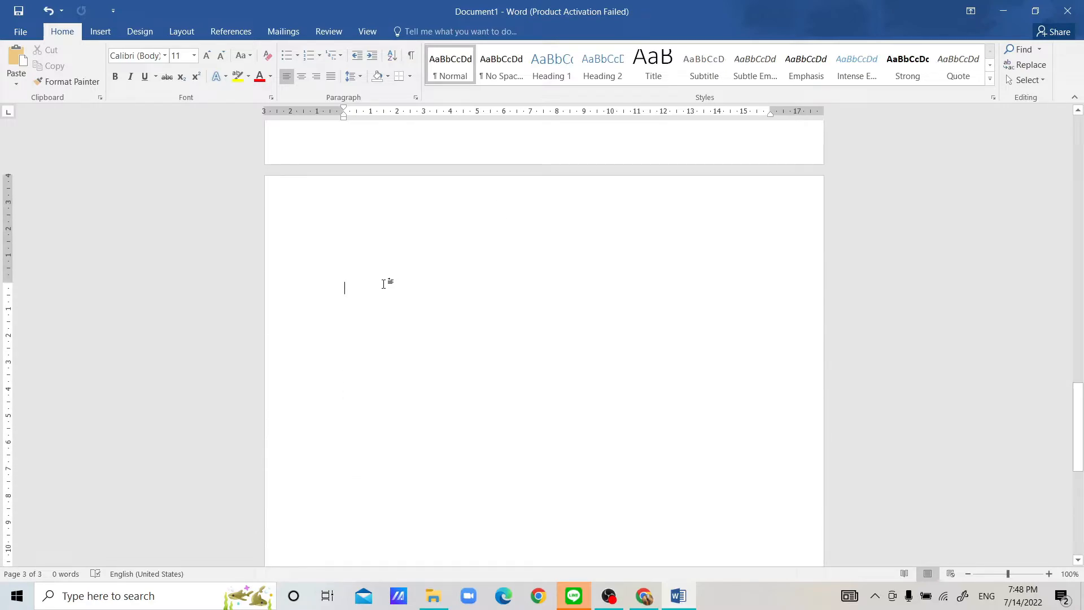
left_click(302, 76)
type("KATA PENGANTAR")
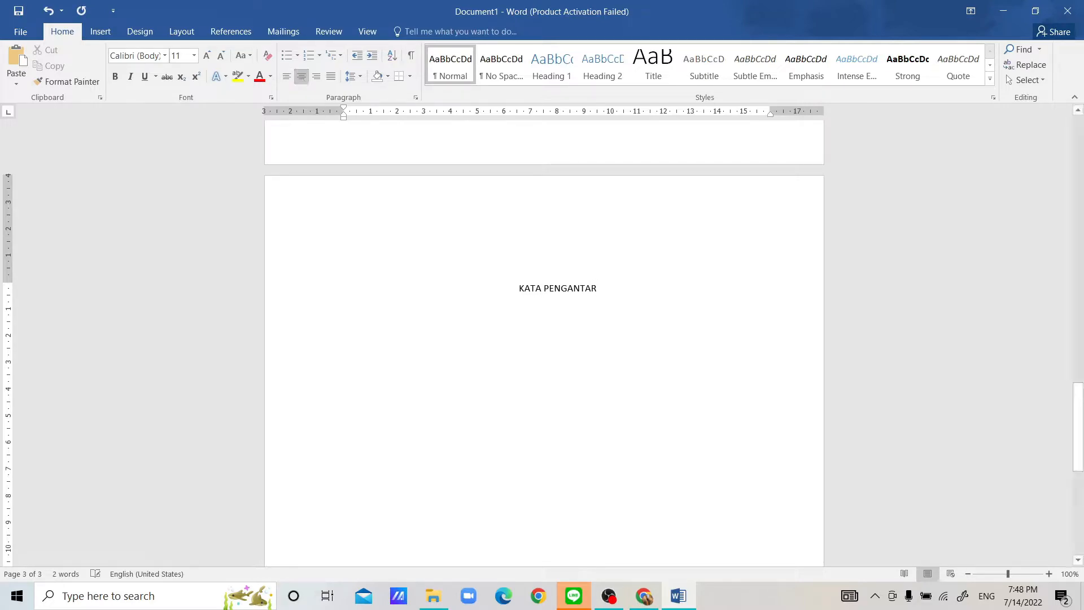
key("Return")
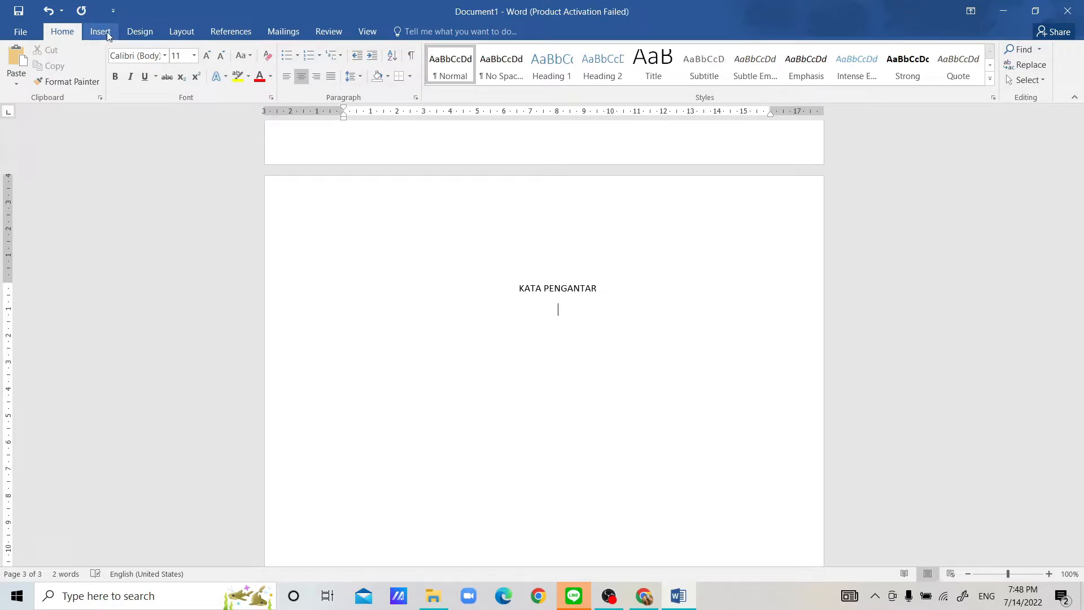
Insert a Next Page section break below the KATA PENGANTAR heading.
left_click(178, 30)
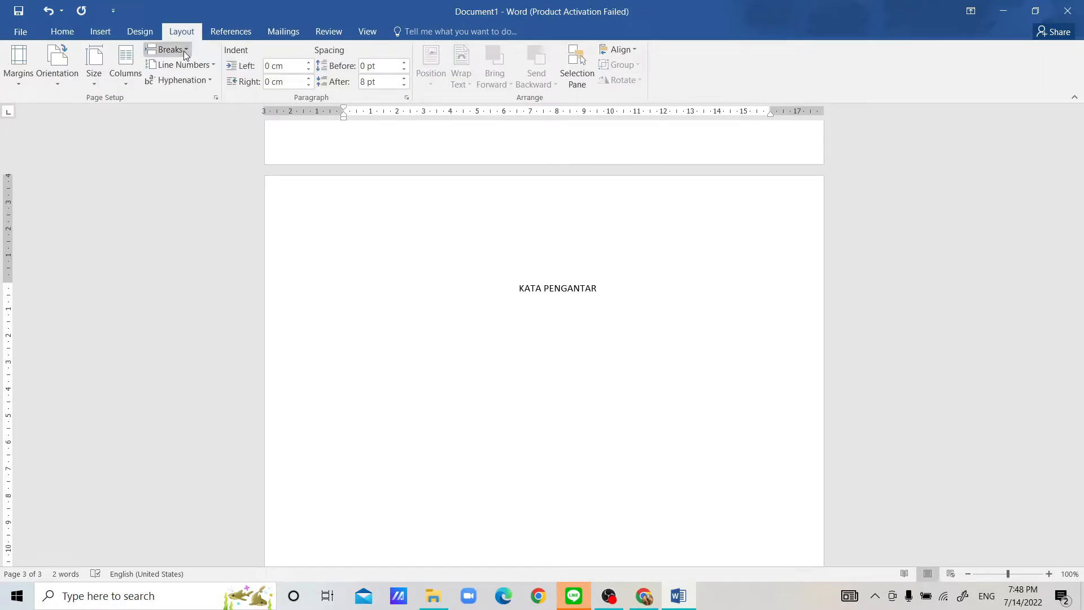
left_click(184, 50)
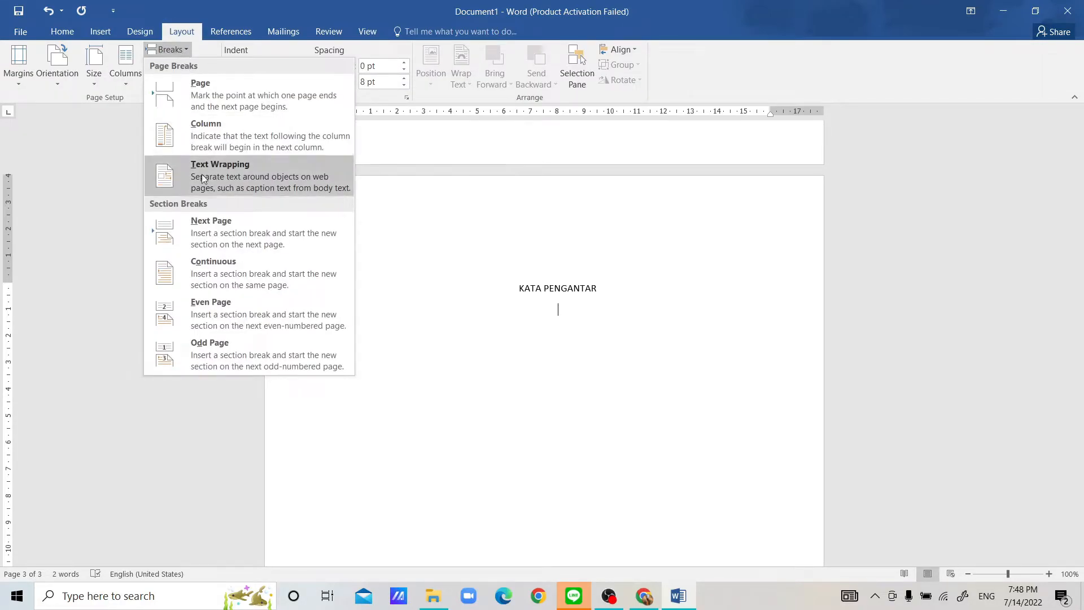
left_click(216, 237)
Enter the heading BAB I with PENDAHULUAN on the line below it on the new fourth page.
scroll(365, 364, "down", 3)
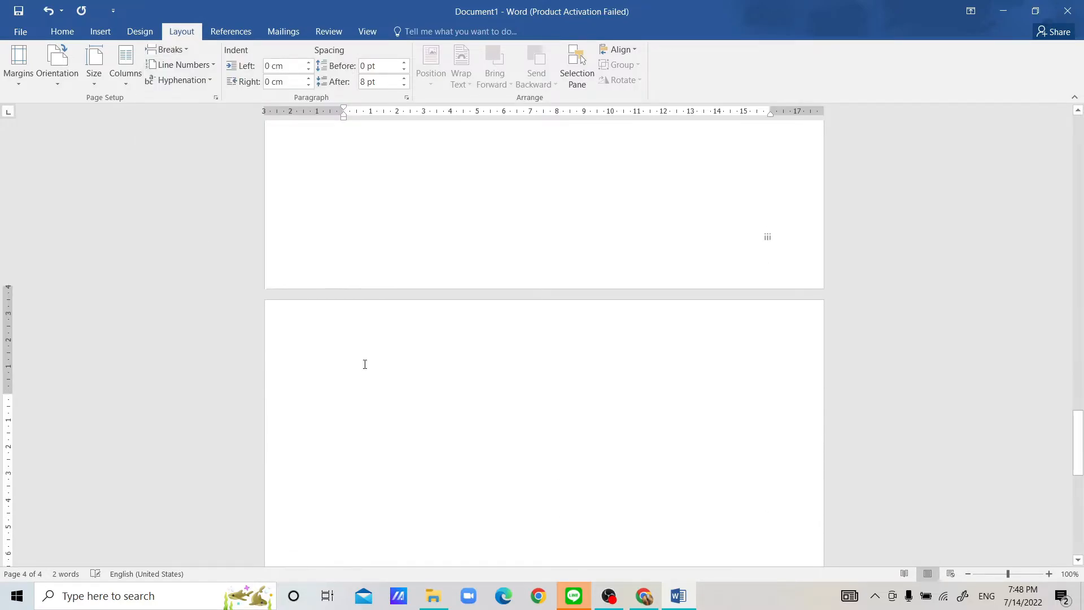
scroll(365, 364, "down", 2)
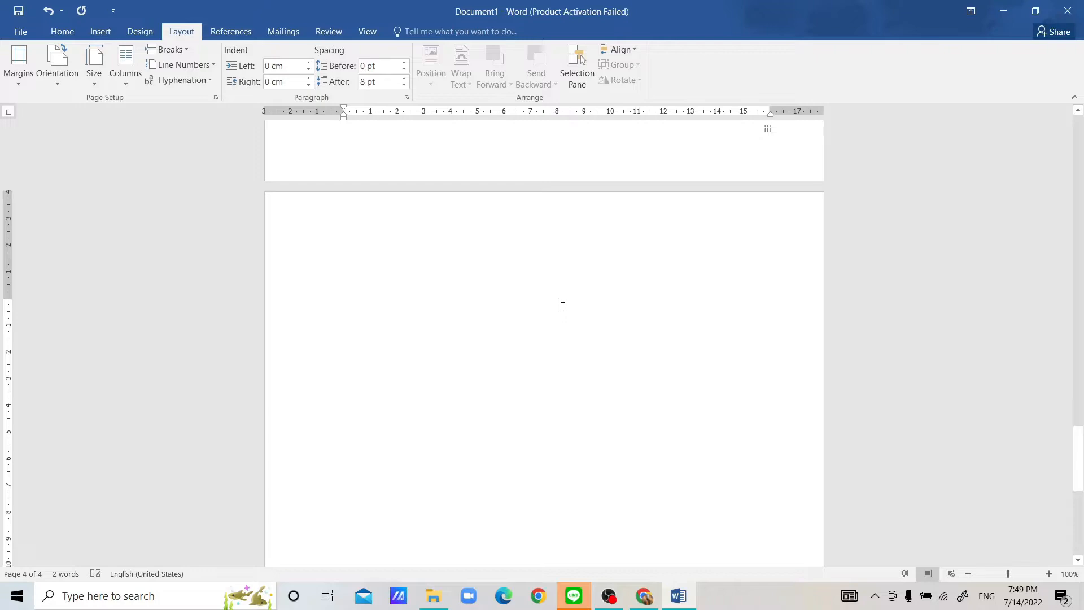
type("BAB")
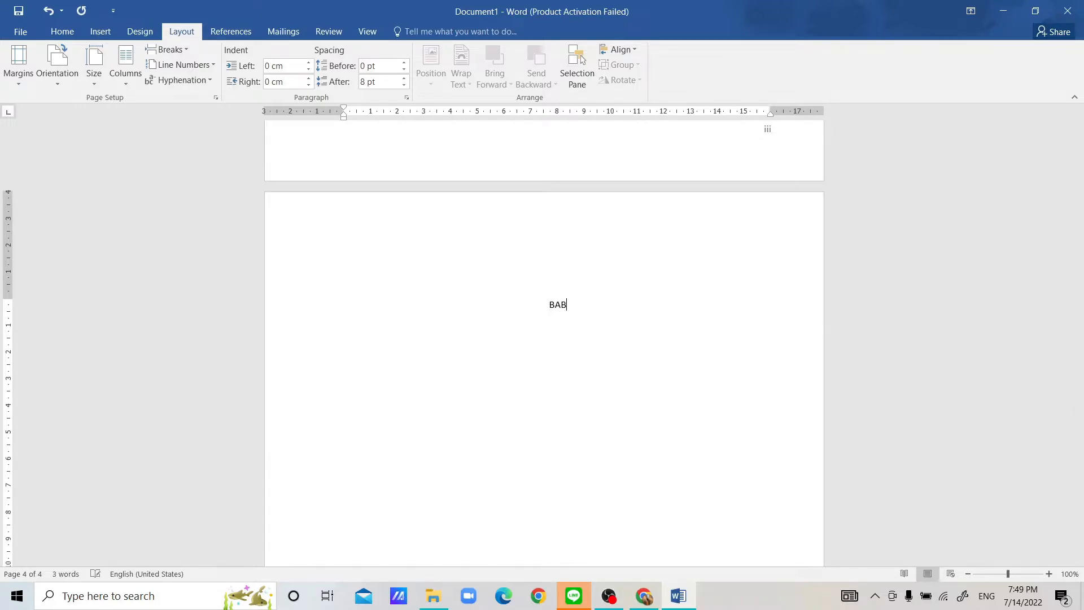
type(" I PENDAHULUAN")
Open the Section 4 footer for editing and unlink it from the previous section.
scroll(563, 307, "down", 5)
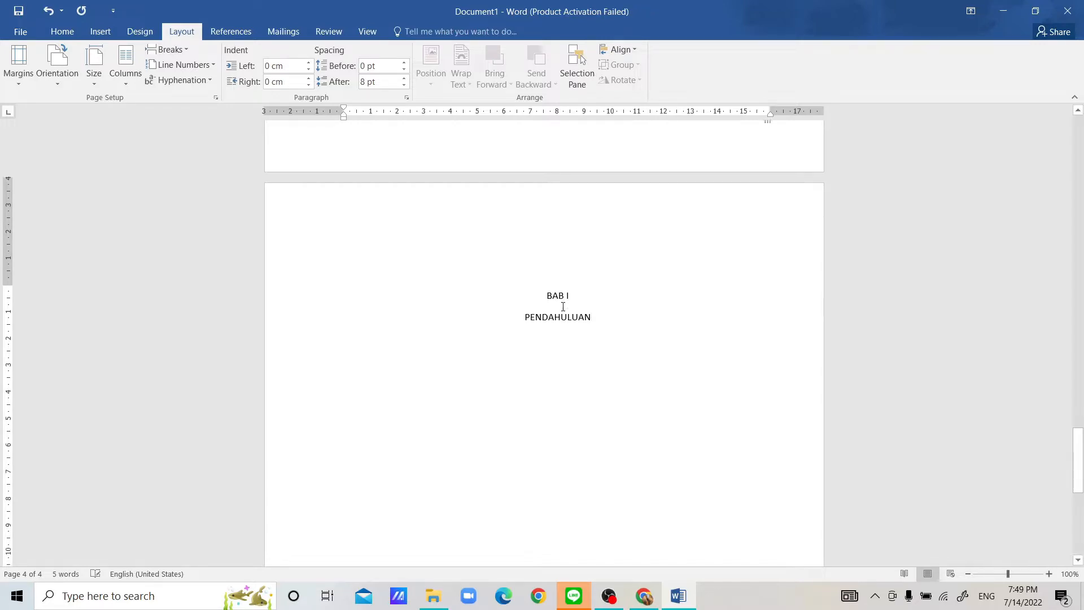
scroll(562, 307, "down", 3)
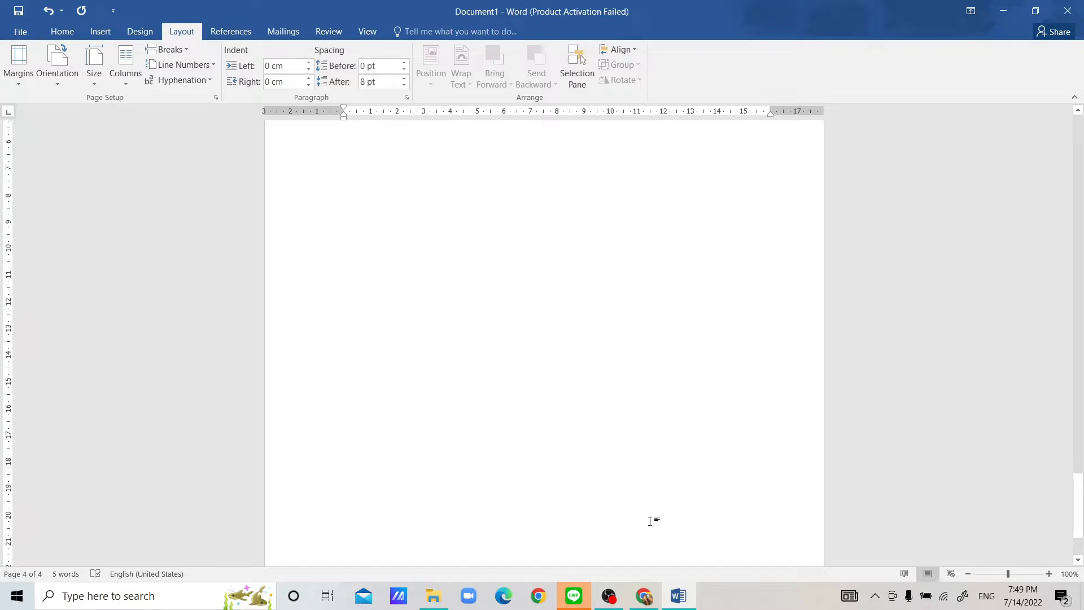
scroll(725, 528, "down", 3)
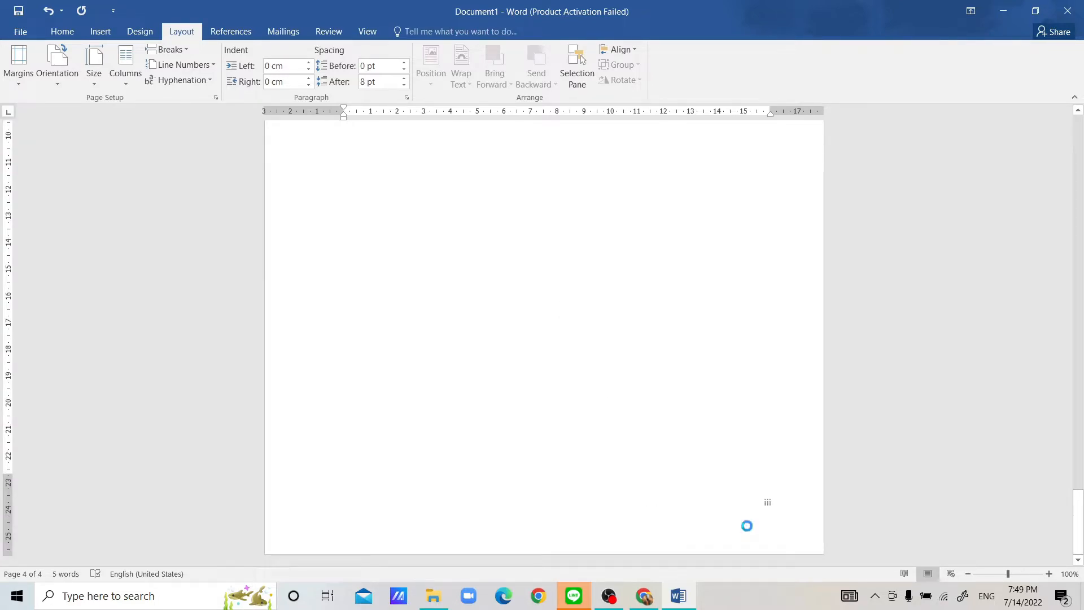
double_click(747, 525)
scroll(736, 315, "up", 6)
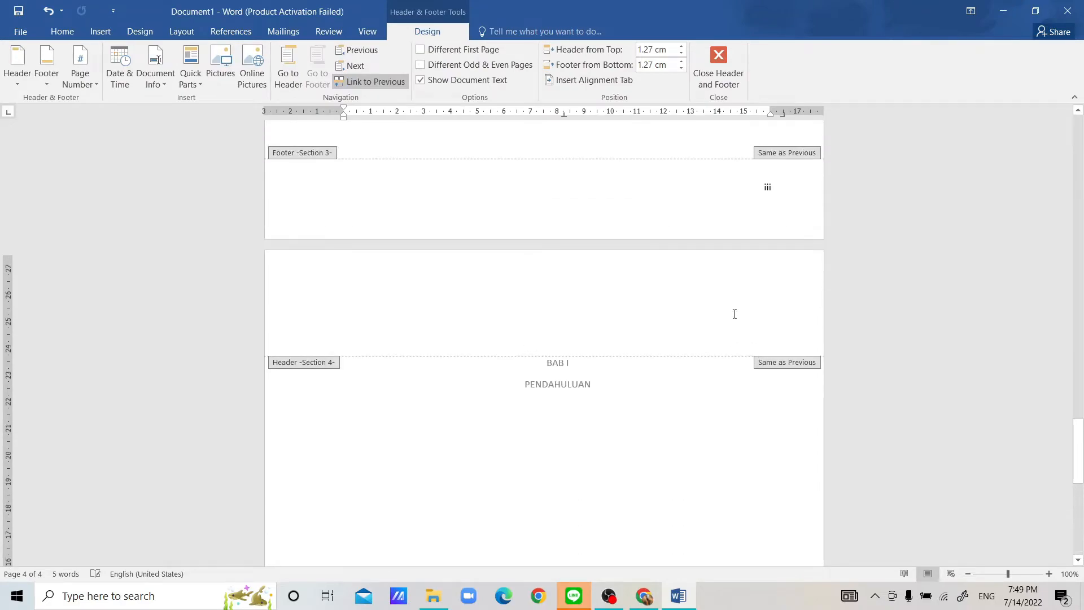
scroll(735, 314, "down", 6)
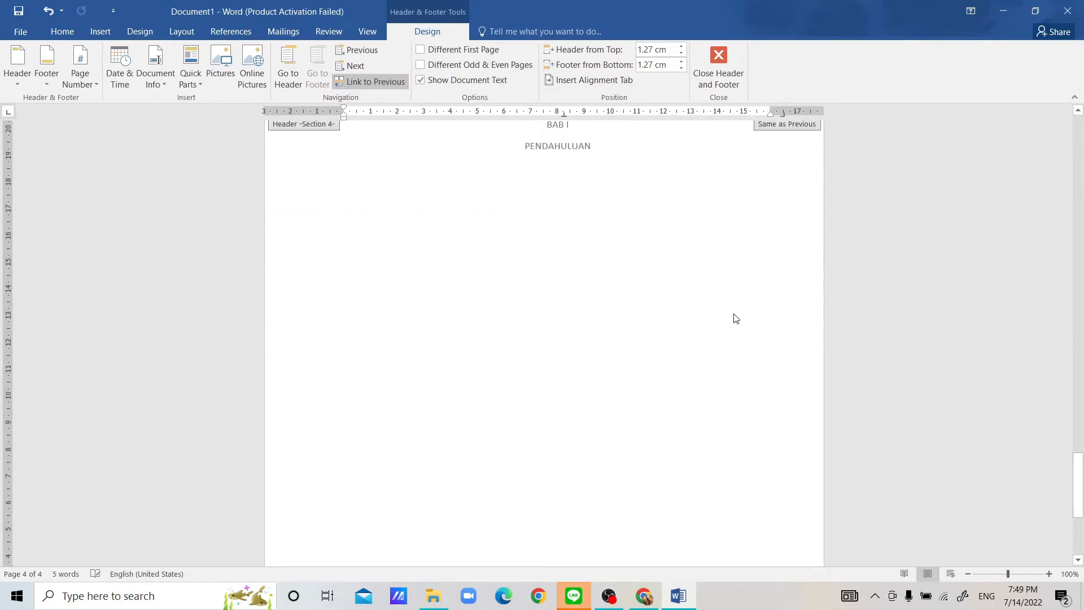
left_click(357, 84)
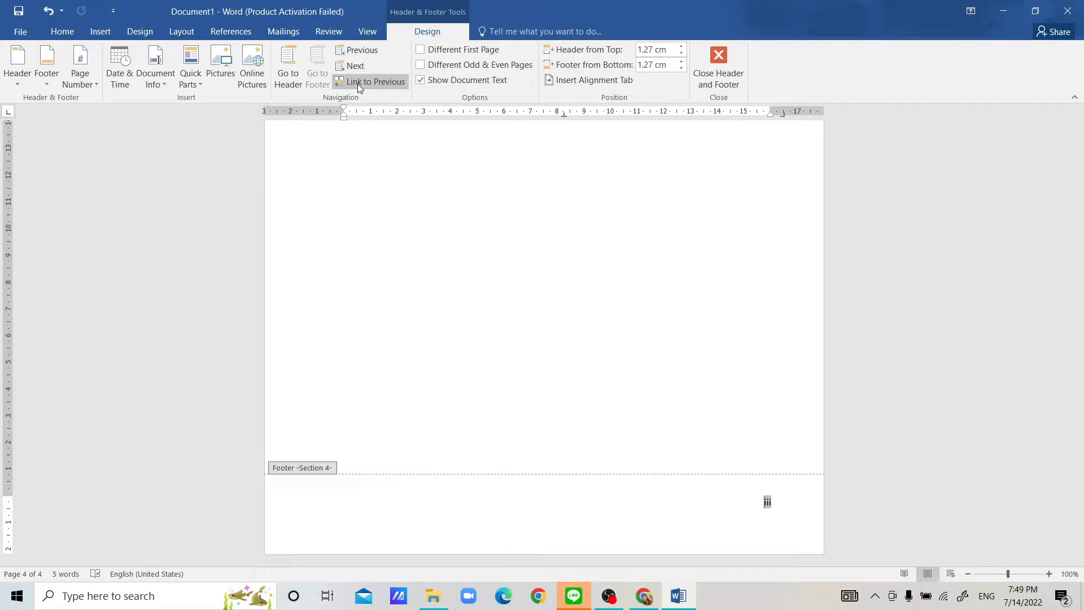
Compare the Section 3 and Section 4 footers, checking their page numbers and link labels.
scroll(488, 220, "up", 8)
scroll(488, 220, "up", 1)
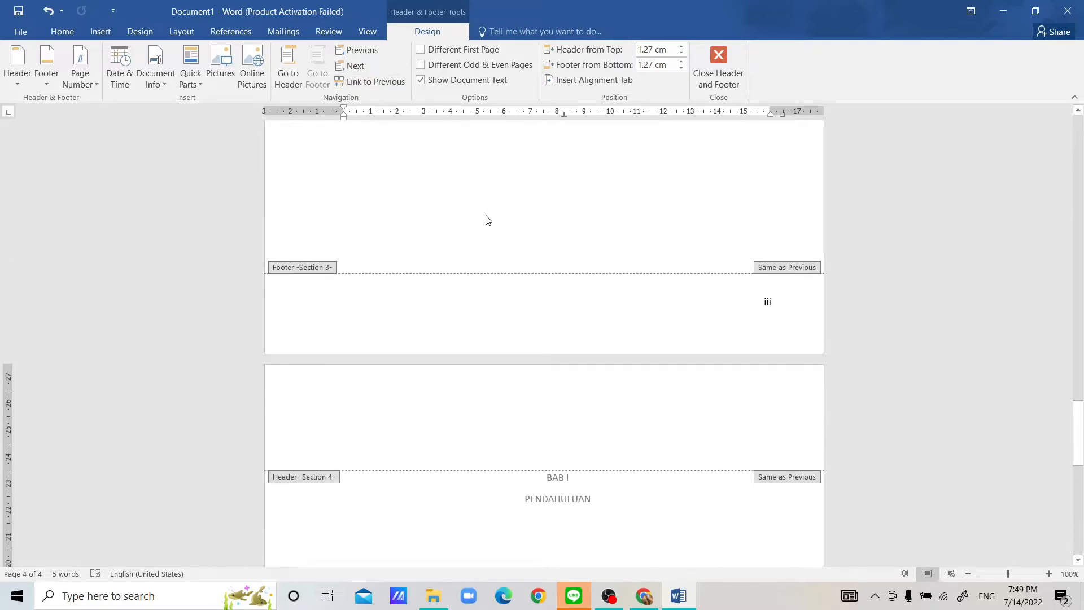
scroll(488, 220, "down", 8)
scroll(487, 217, "up", 16)
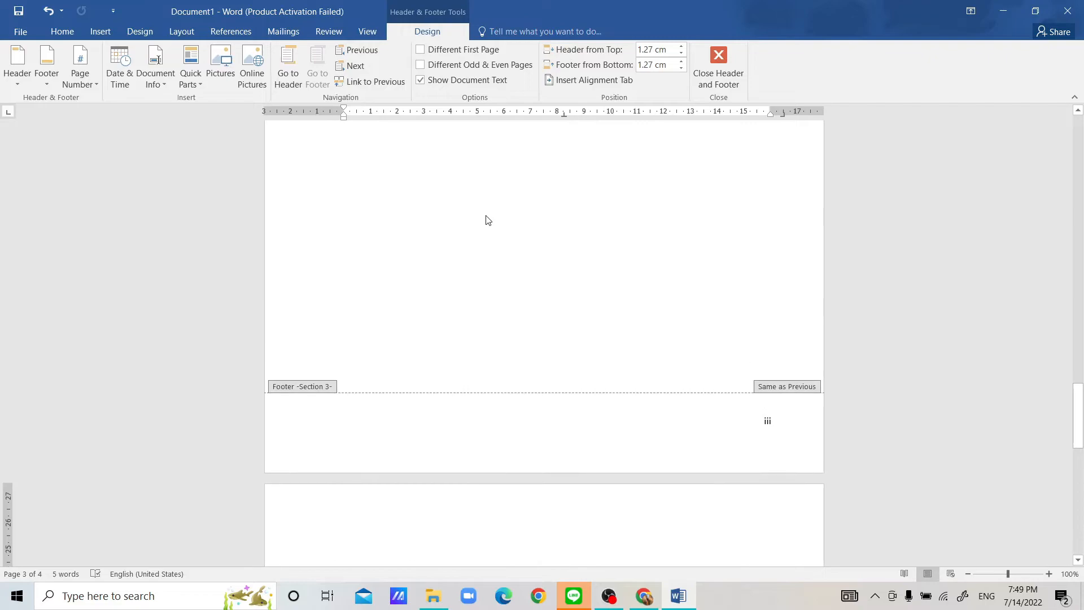
scroll(486, 215, "down", 10)
scroll(488, 219, "up", 9)
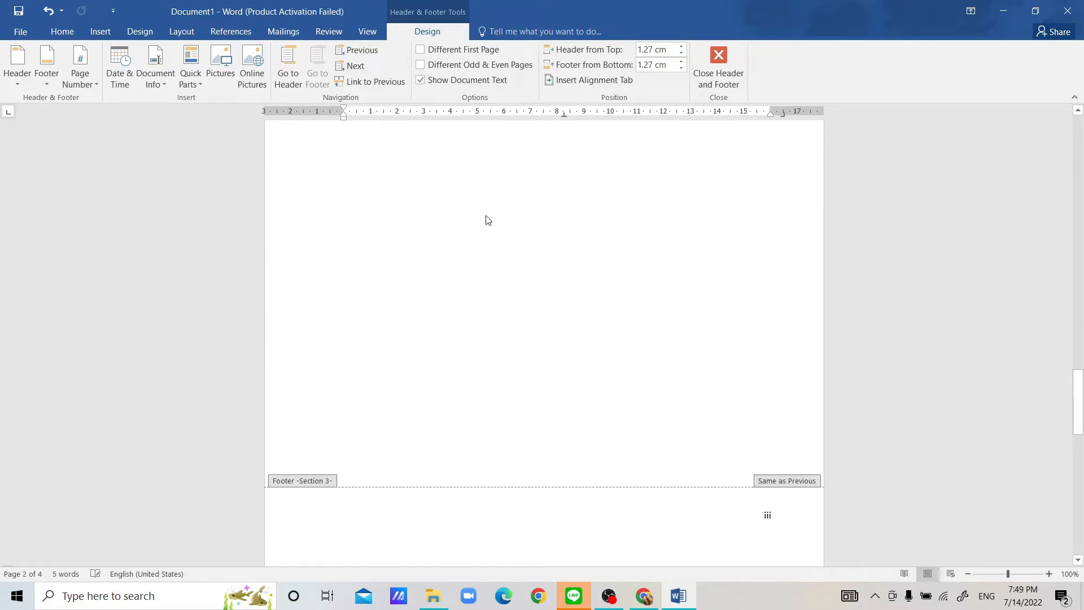
scroll(488, 221, "down", 7)
scroll(488, 220, "down", 2)
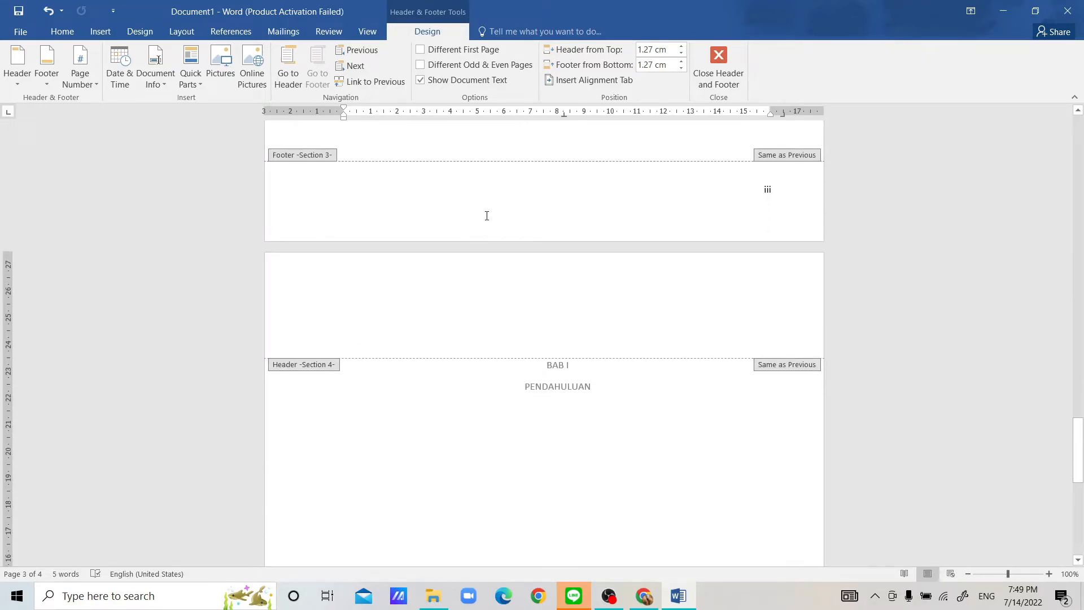
scroll(486, 216, "down", 7)
left_click(763, 500)
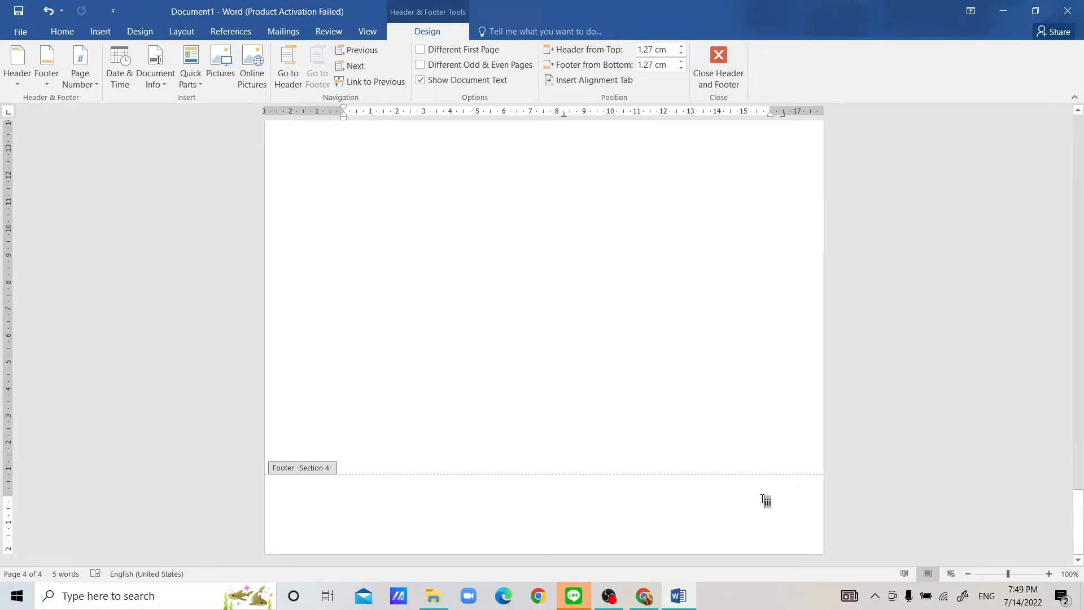
scroll(763, 500, "up", 7)
scroll(764, 501, "down", 7)
Format the Section 4 page numbers as 1, 2, 3 starting at 1, and return to the document body.
left_click(781, 501)
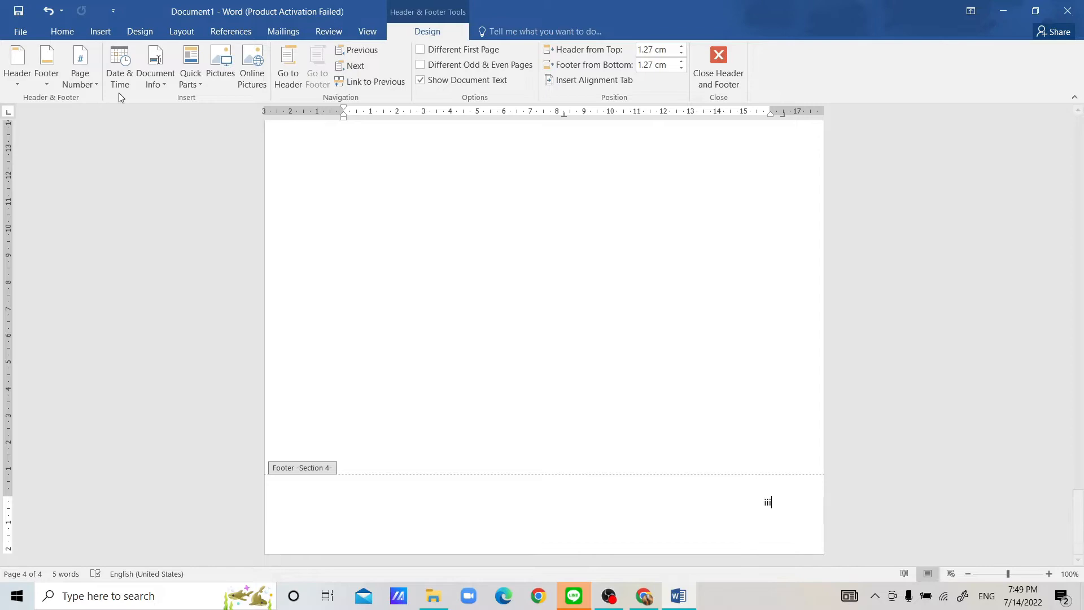
left_click(88, 84)
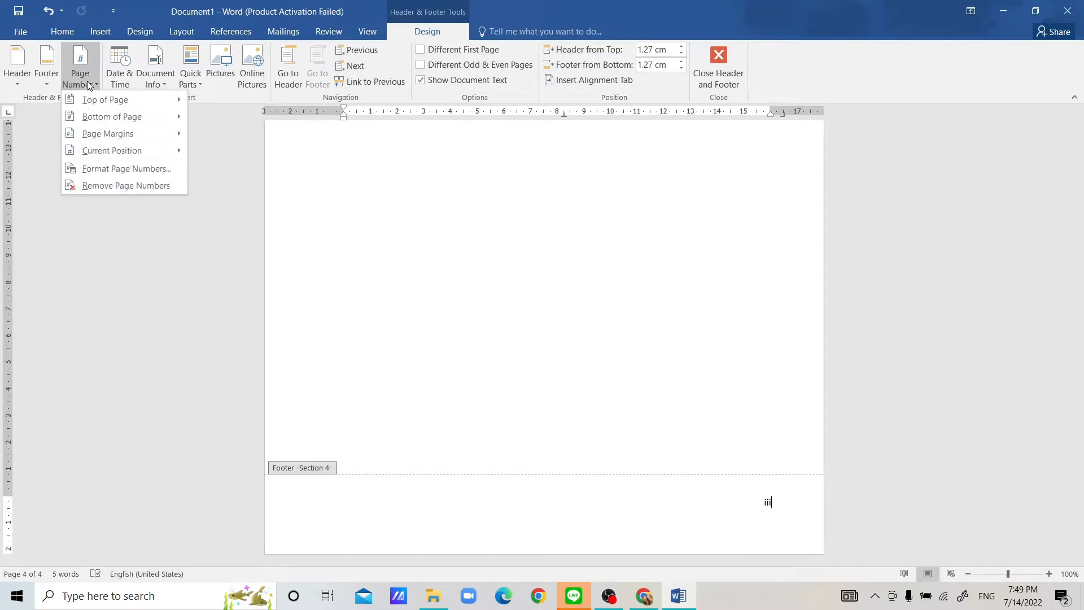
left_click(137, 173)
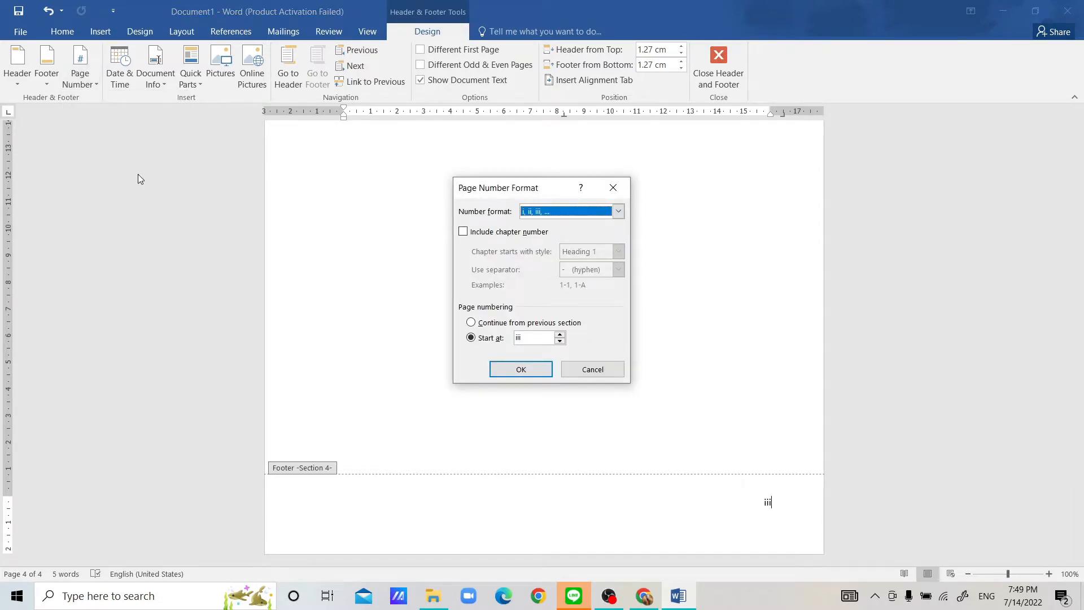
left_click(618, 211)
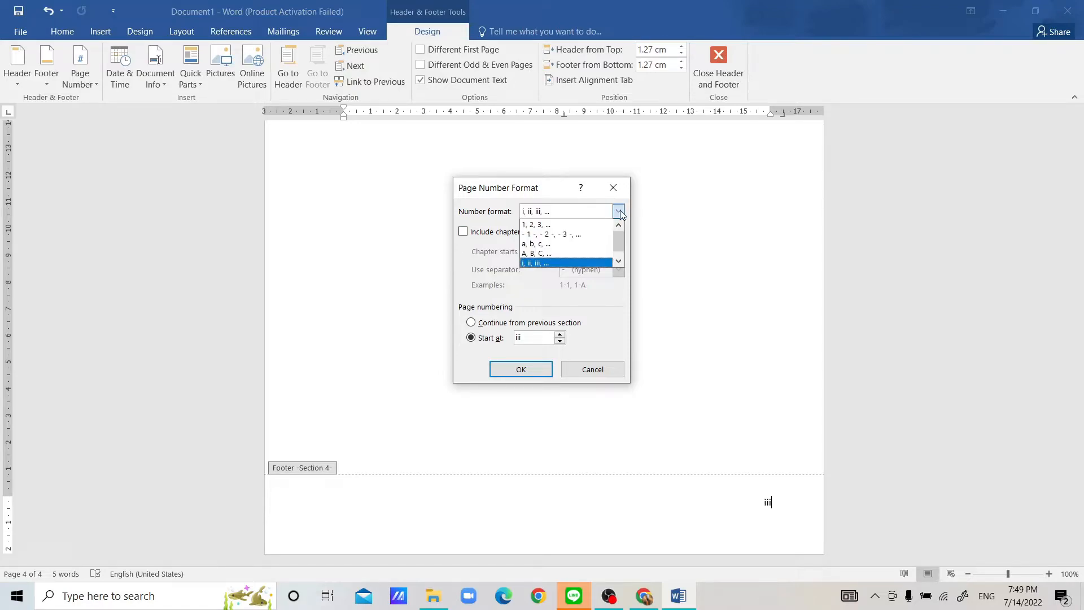
left_click(584, 225)
left_click(560, 335)
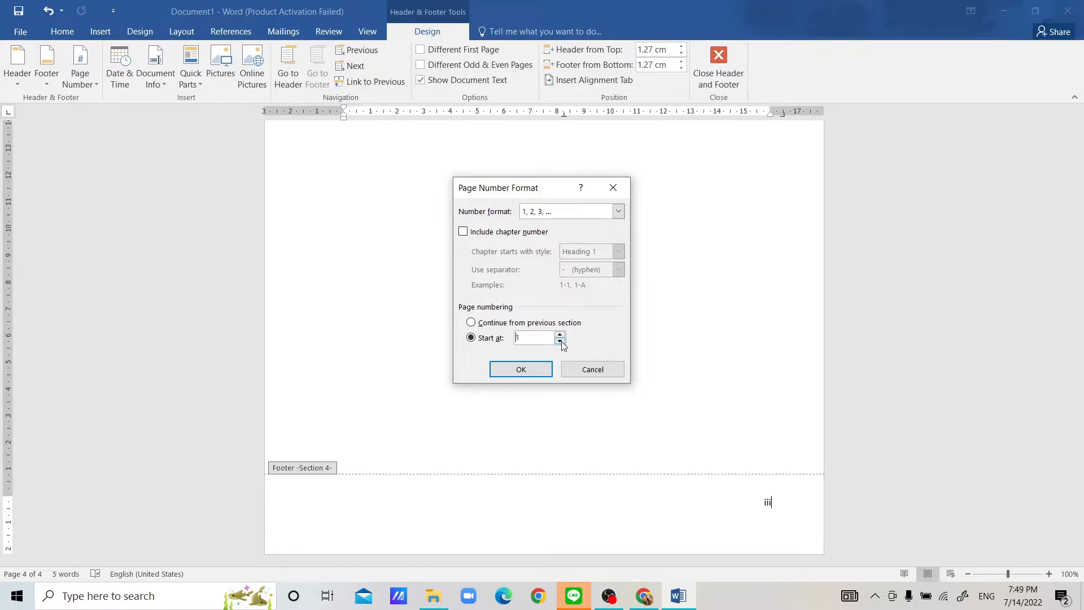
left_click(520, 371)
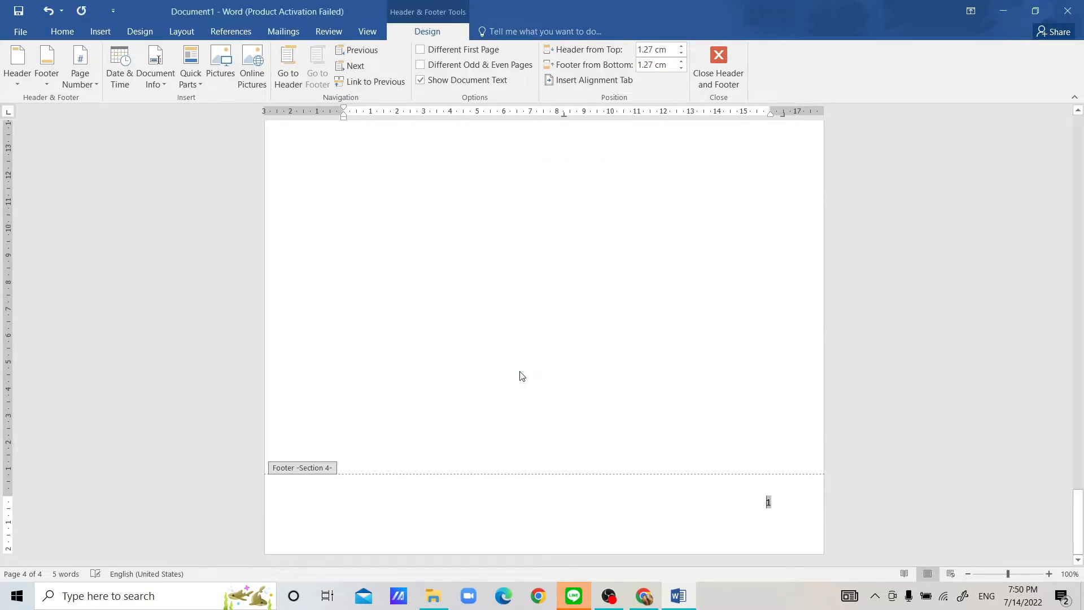
double_click(716, 303)
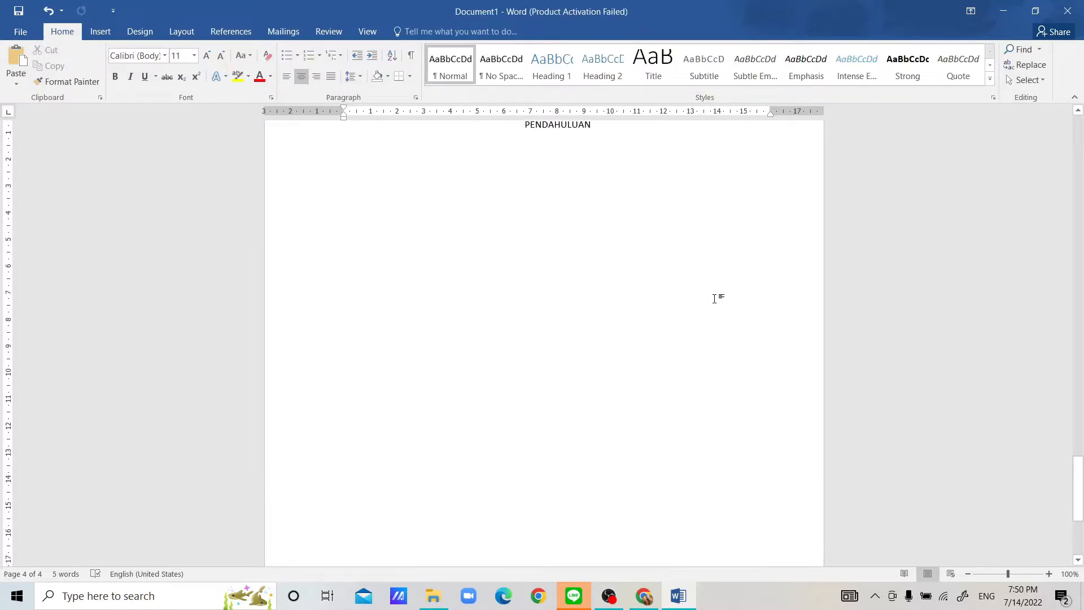
Check the page numbering from the BAB I page back to the KATA PENGANTAR page.
scroll(716, 298, "down", 5)
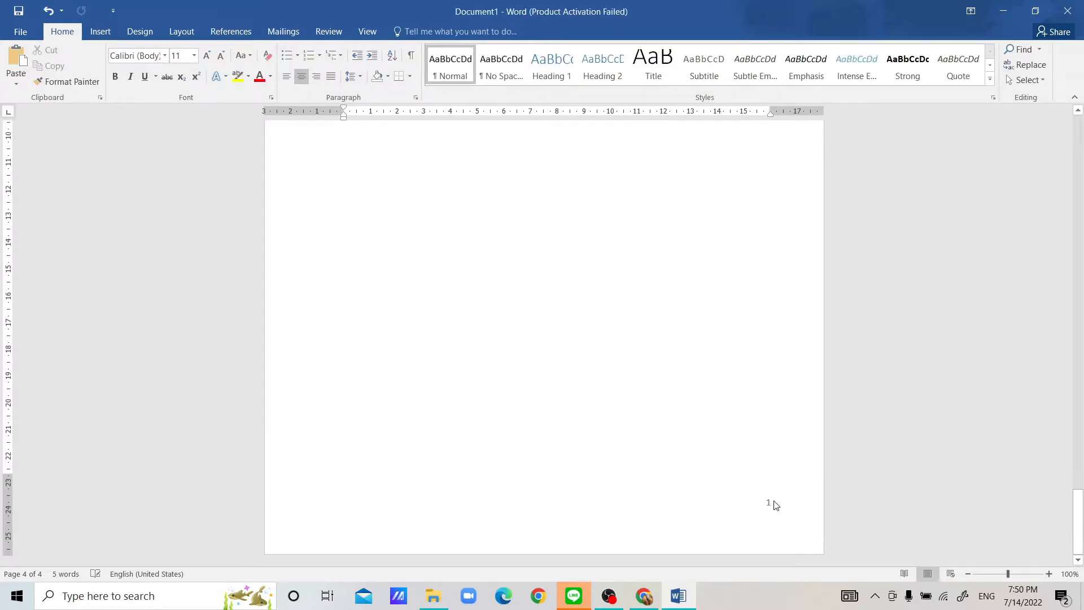
scroll(742, 367, "up", 10)
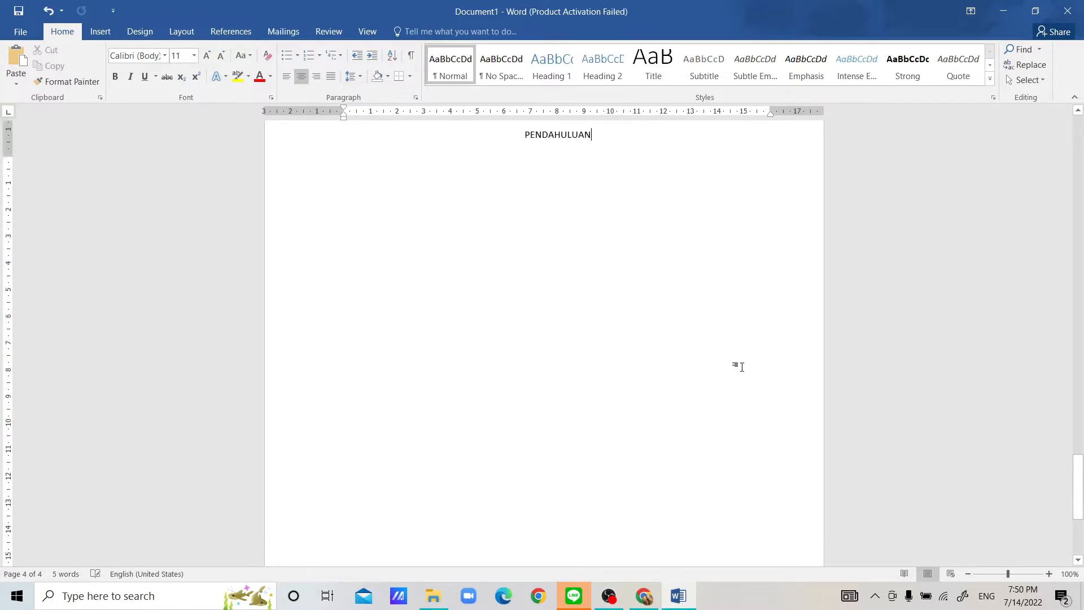
scroll(742, 367, "up", 5)
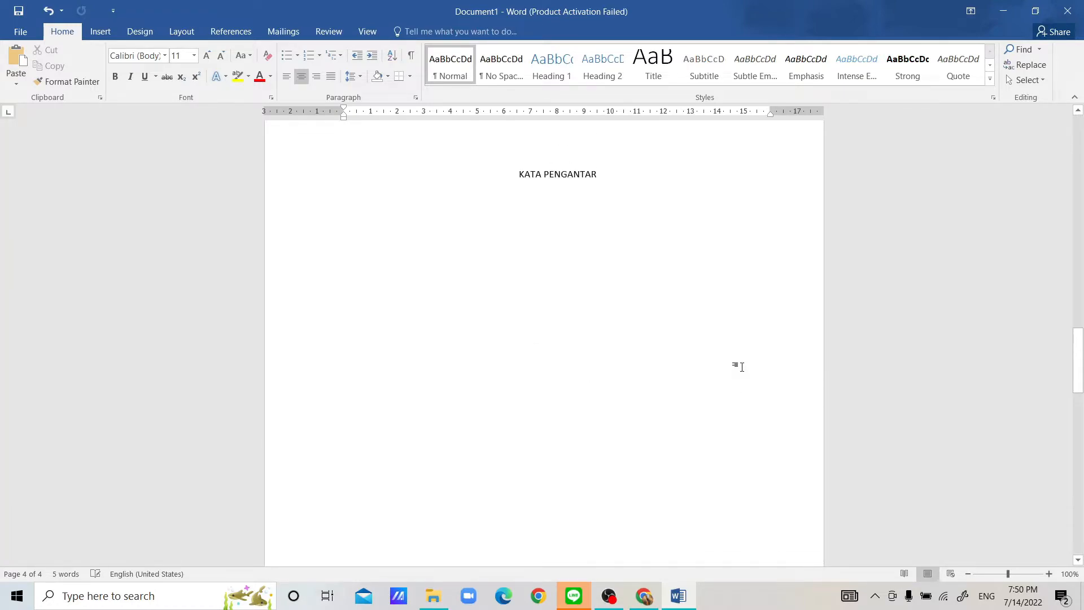
scroll(742, 366, "down", 5)
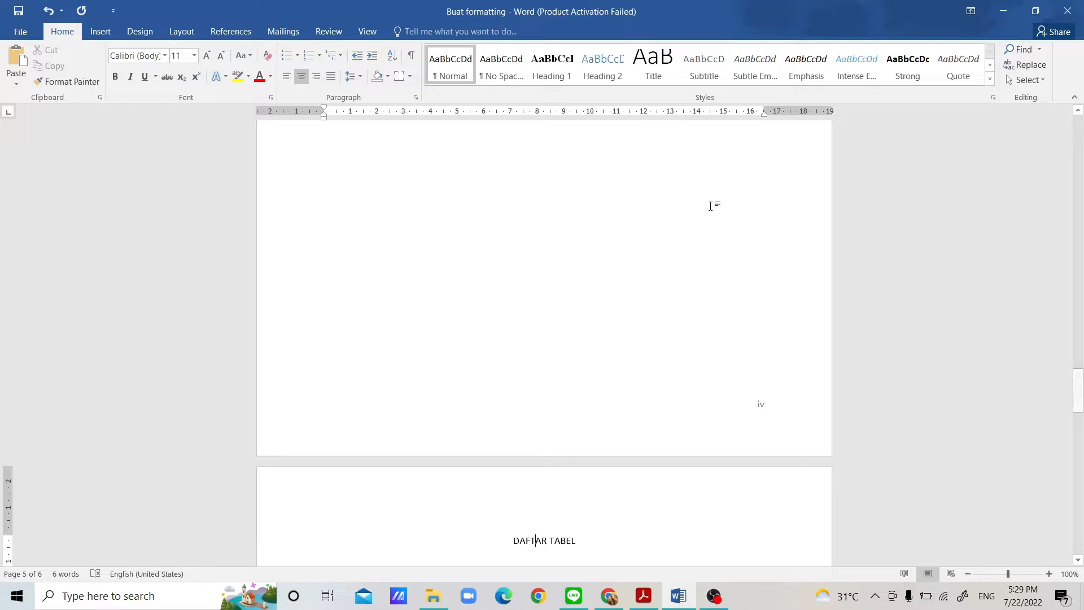
Review the page numbers on the KATA PENGANTAR, DAFTAR ISI and DAFTAR TABEL pages of the Buat formatting document.
scroll(711, 206, "up", 10)
scroll(712, 206, "up", 10)
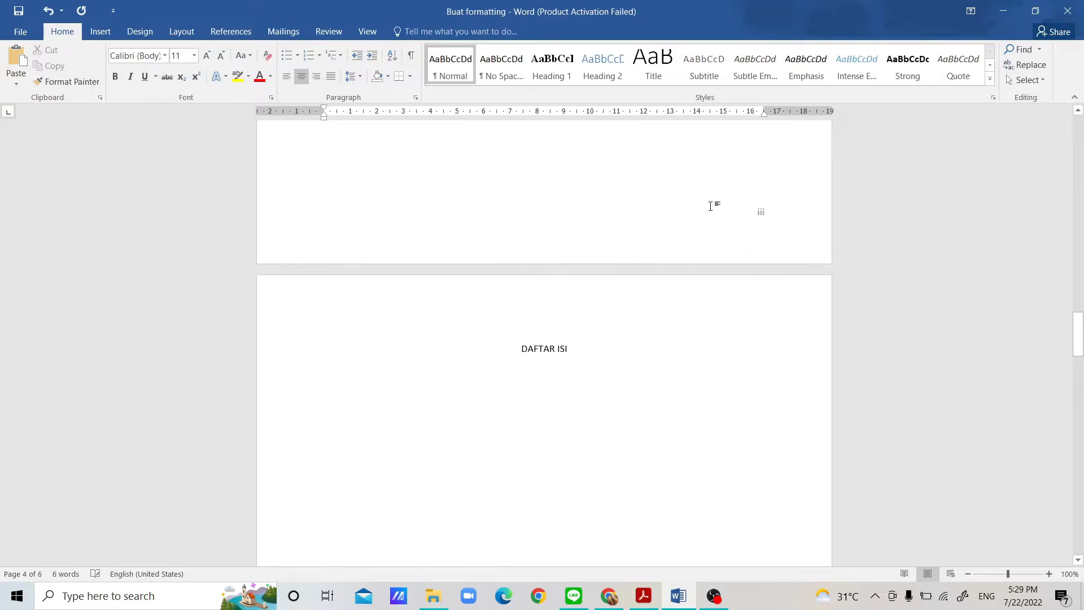
scroll(712, 206, "up", 5)
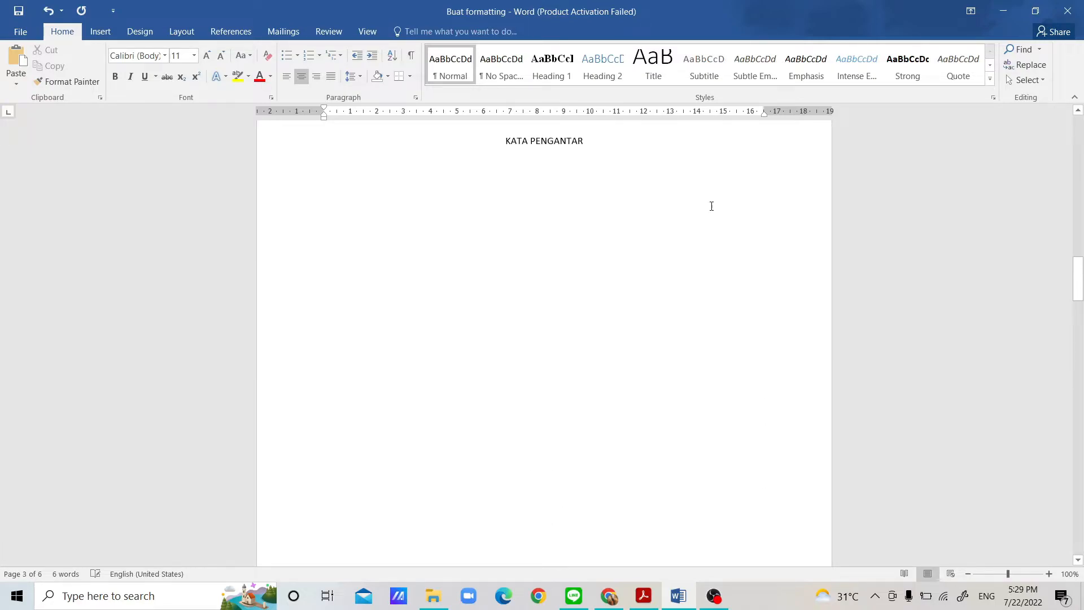
scroll(513, 213, "down", 8)
scroll(511, 214, "down", 12)
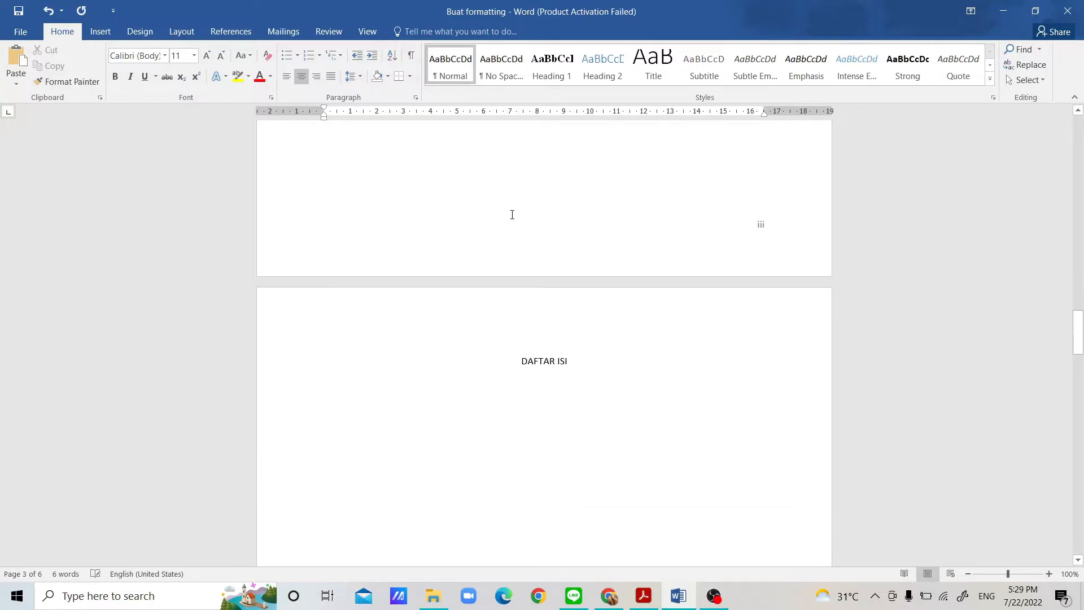
scroll(511, 215, "down", 10)
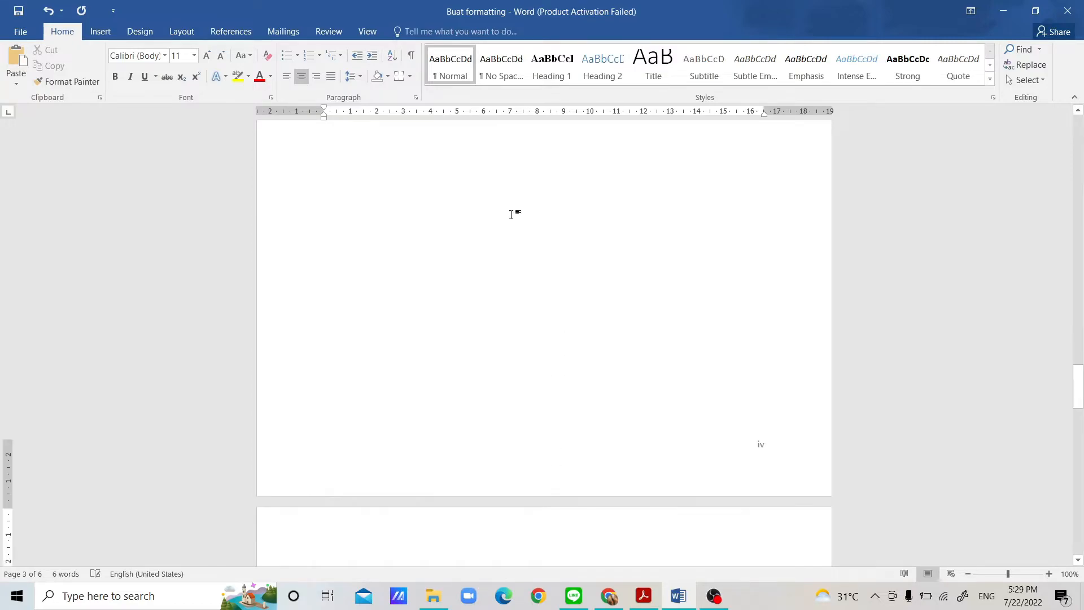
scroll(513, 215, "down", 15)
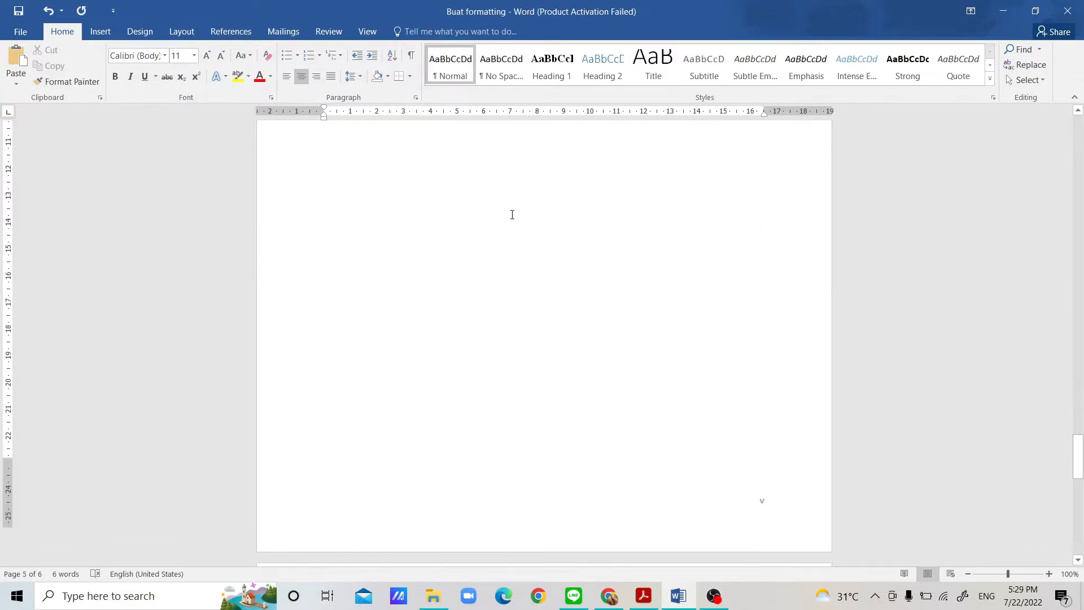
Enter the heading BAB I below the header on the sixth page and start a new line.
scroll(513, 218, "down", 2)
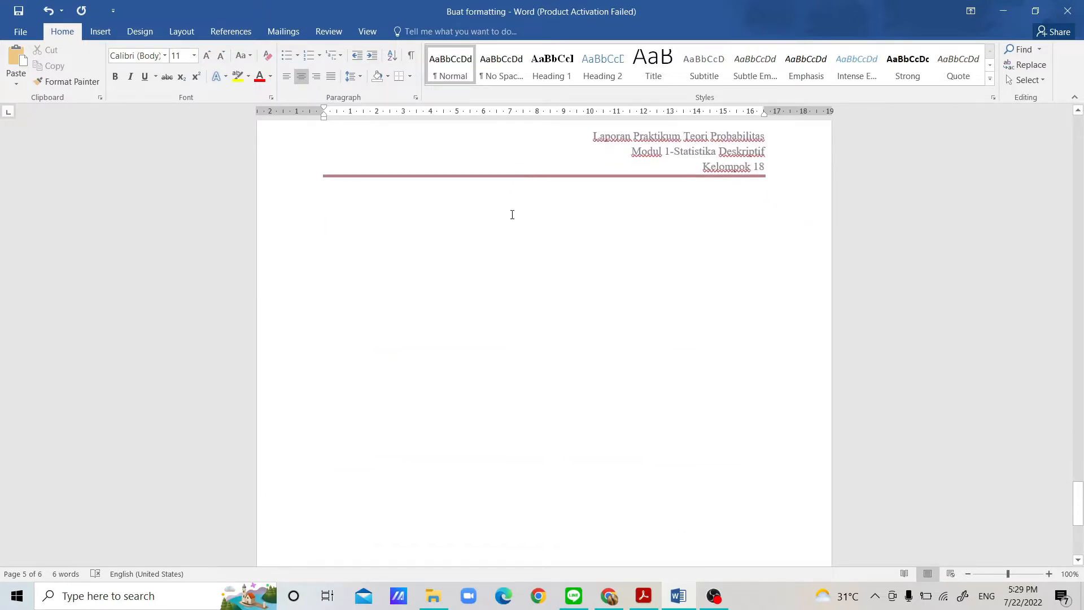
left_click(548, 200)
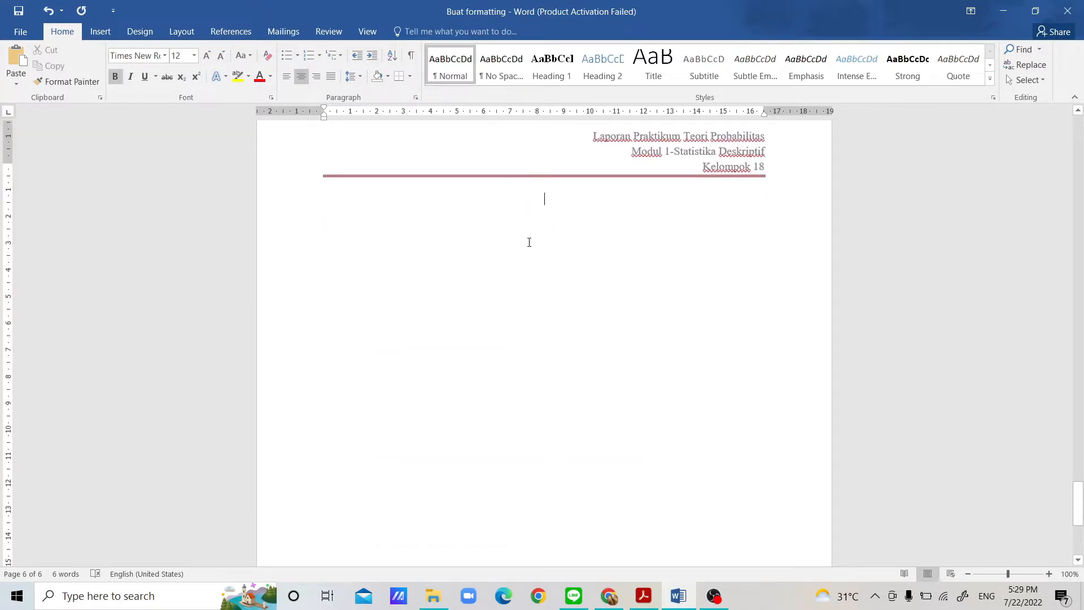
type("BAB I")
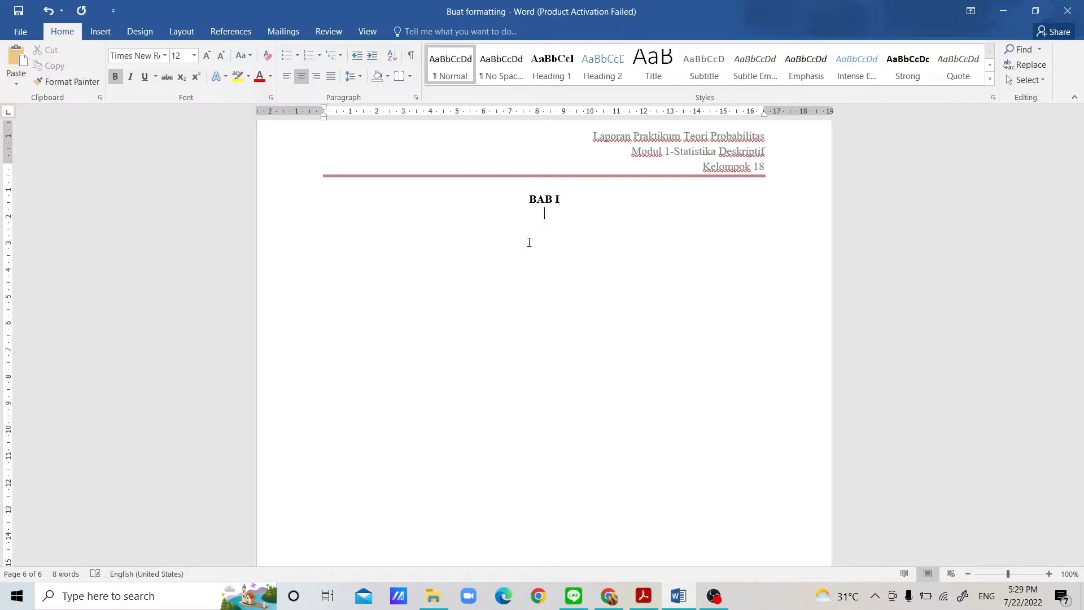
Enter PENDAHULUAN below BAB I, and add the two-line heading BAB II METODE PRAKTIKUM on the following page.
type("PENDAHULUAN")
scroll(529, 242, "up", 10)
type("B")
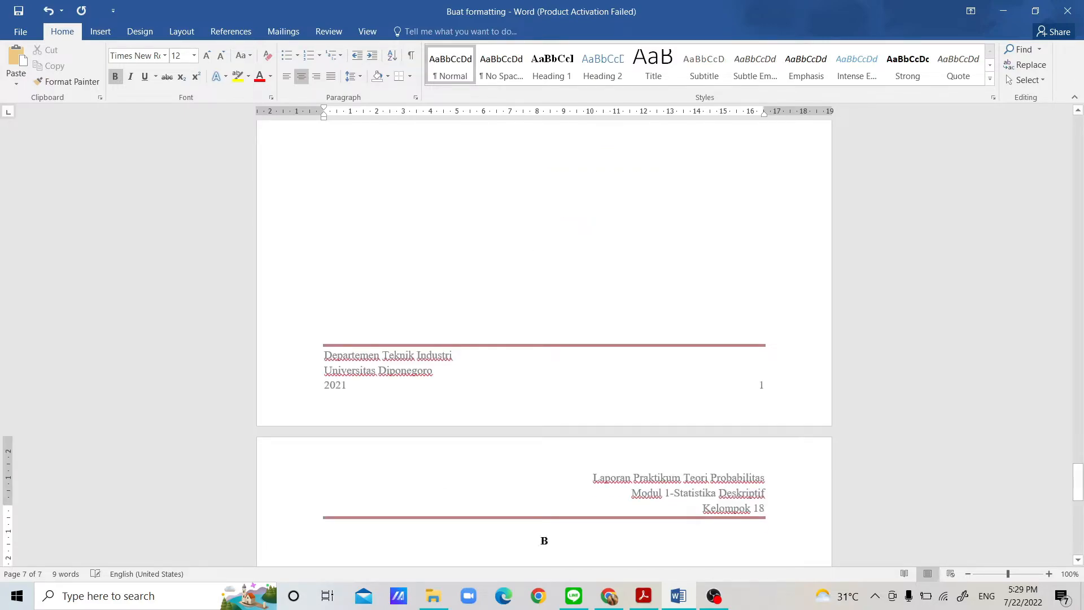
type("AB II")
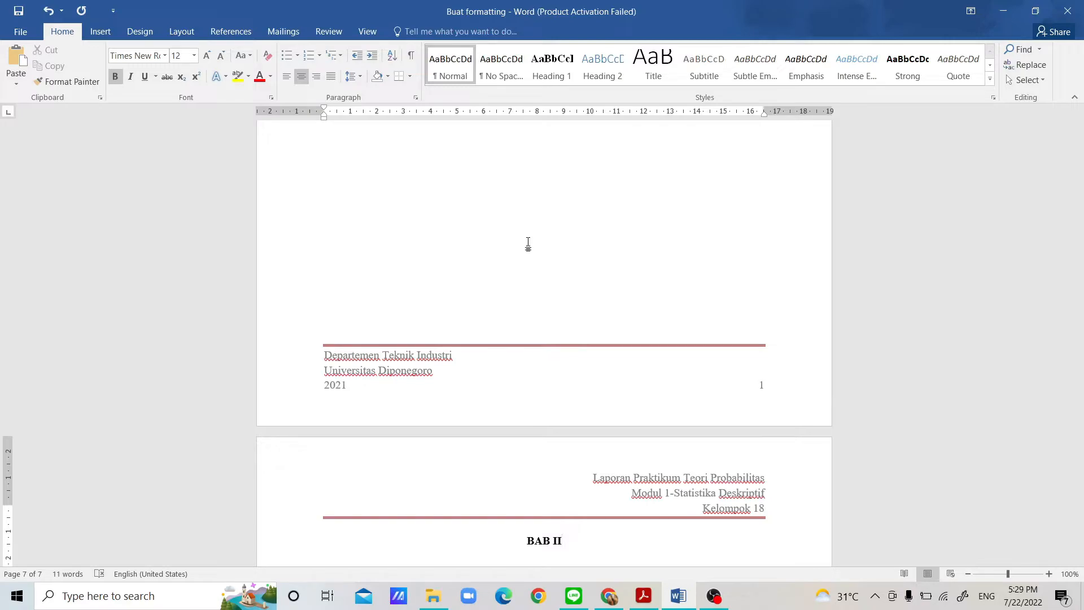
key("Return")
type("METODE PRAKTIKUM")
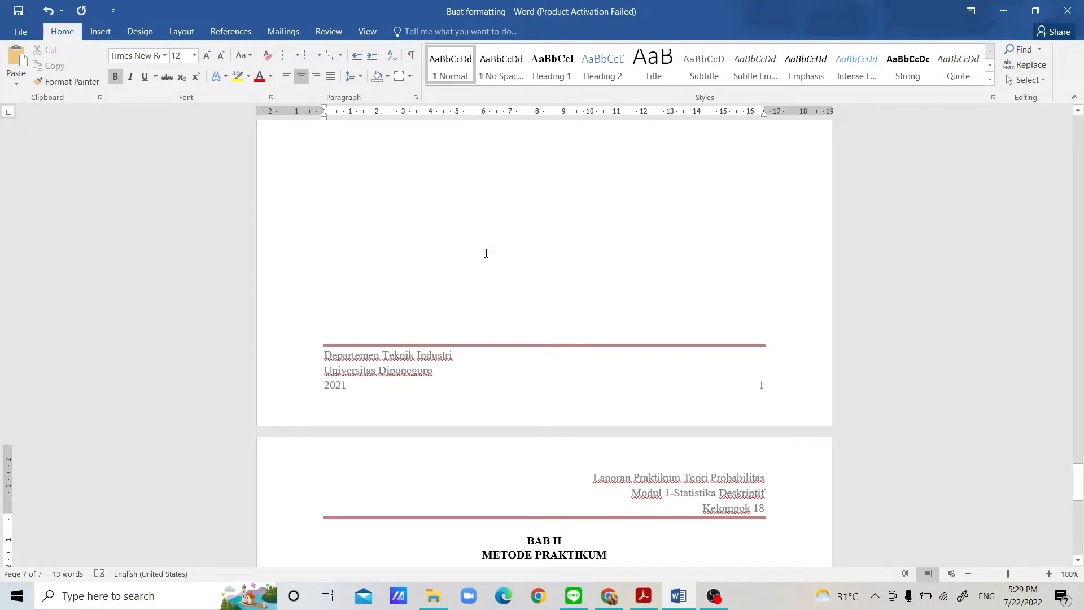
Start a new style from the current heading formatting, name it JUDUL and open its full formatting options.
scroll(488, 249, "up", 10)
left_click(989, 80)
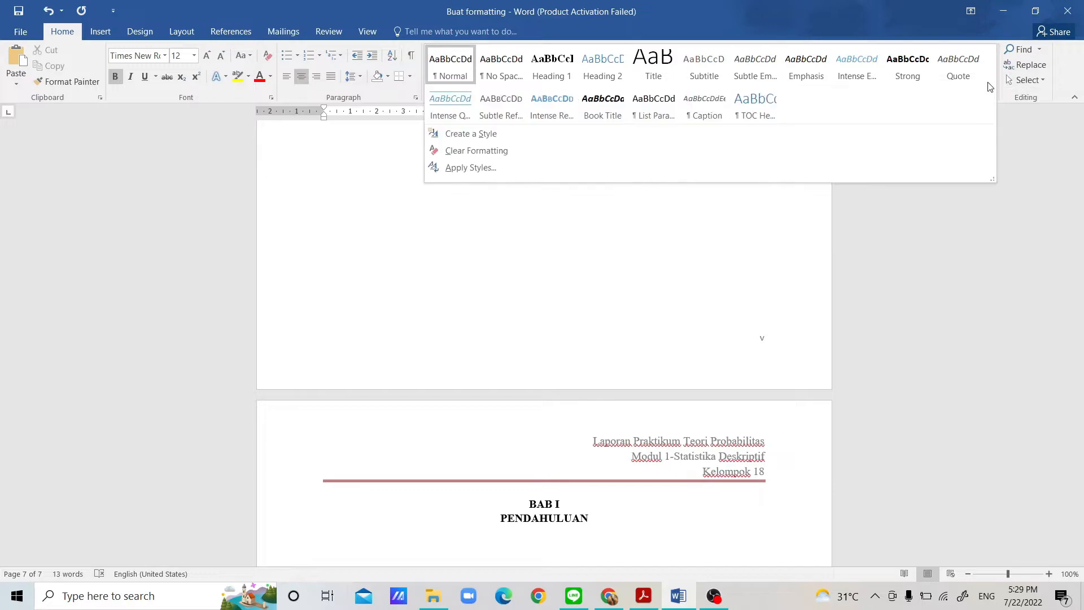
left_click(523, 141)
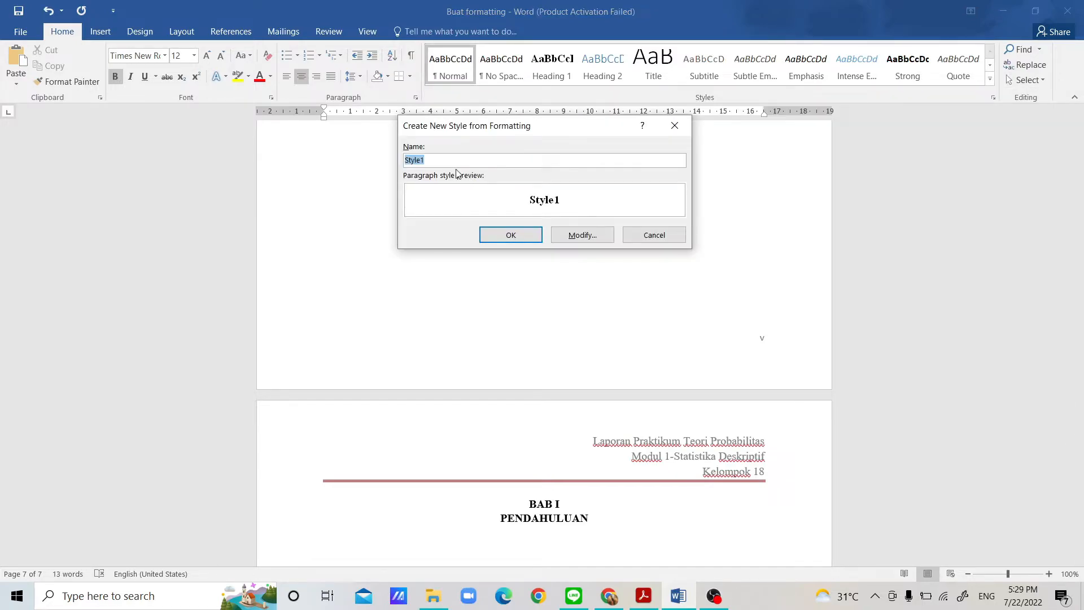
type("JUDUL")
left_click(582, 235)
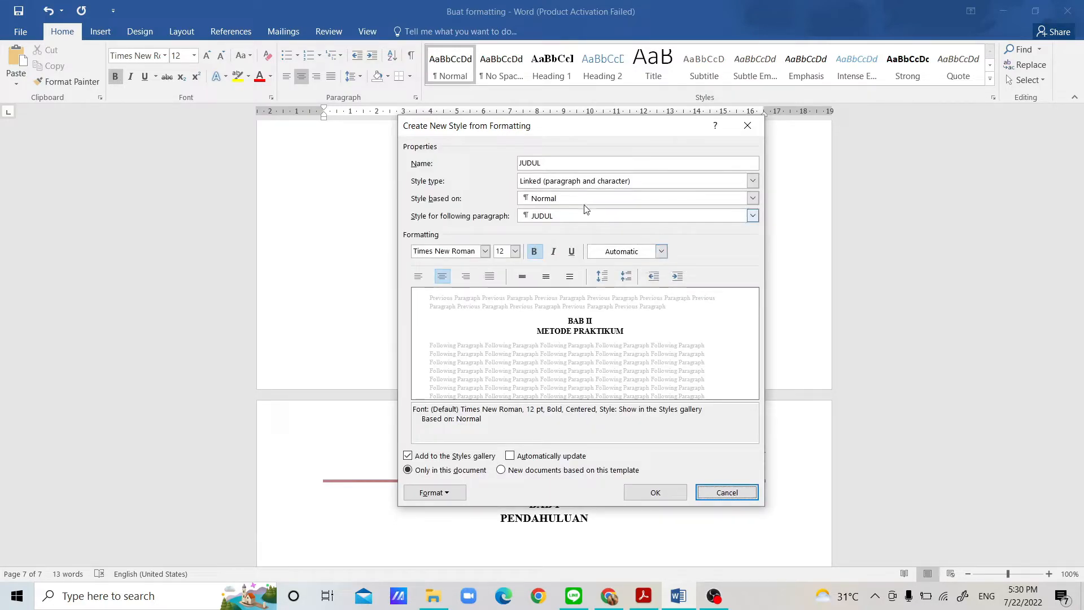
Base the JUDUL style on Heading 1 and set the style for the following paragraph to Normal.
left_click(558, 186)
left_click(473, 197)
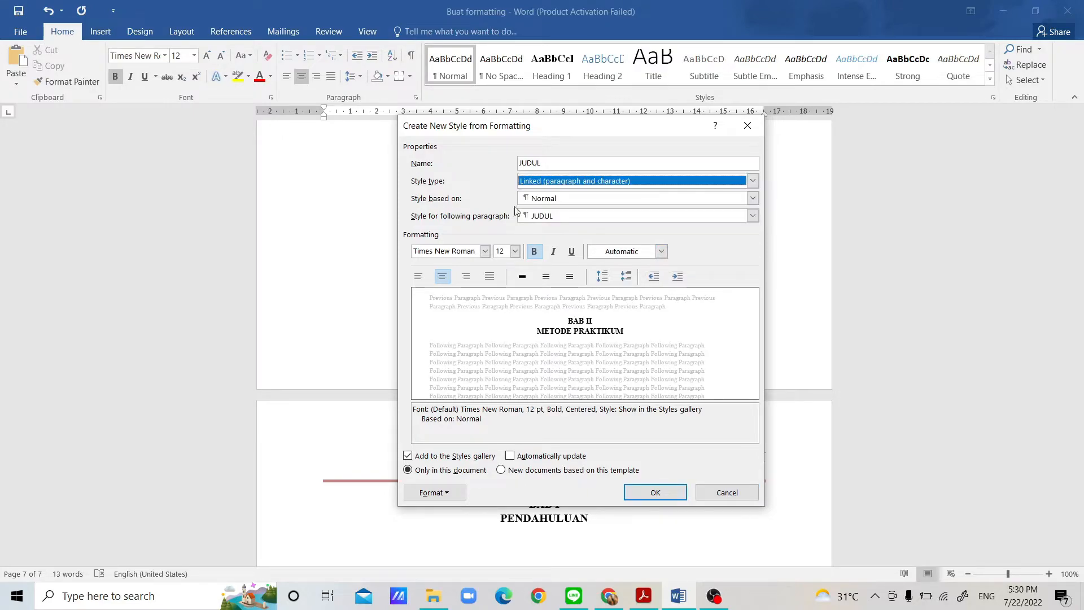
left_click(540, 201)
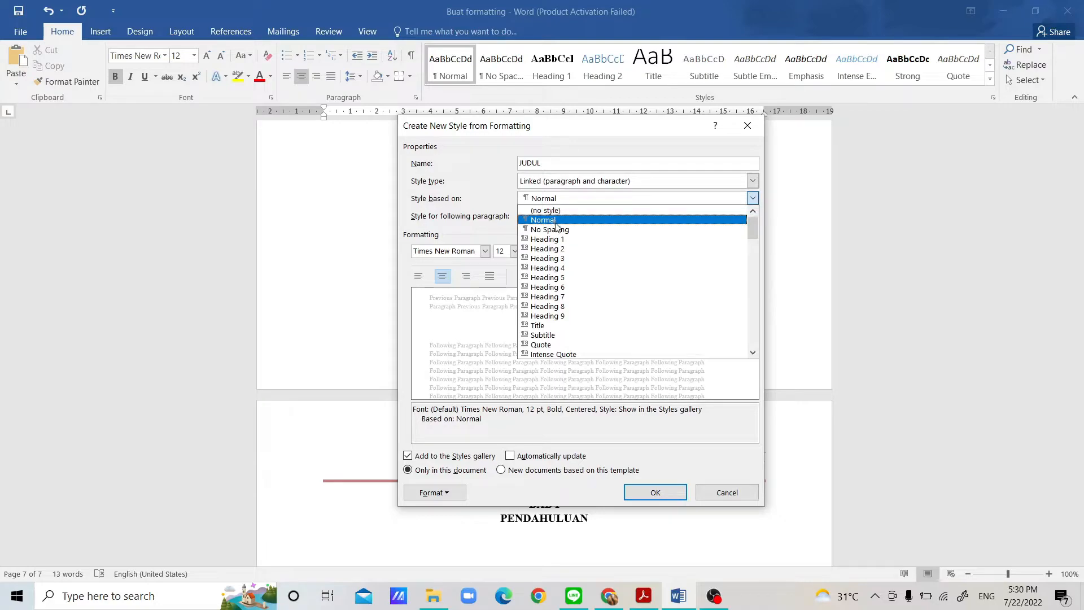
left_click(556, 240)
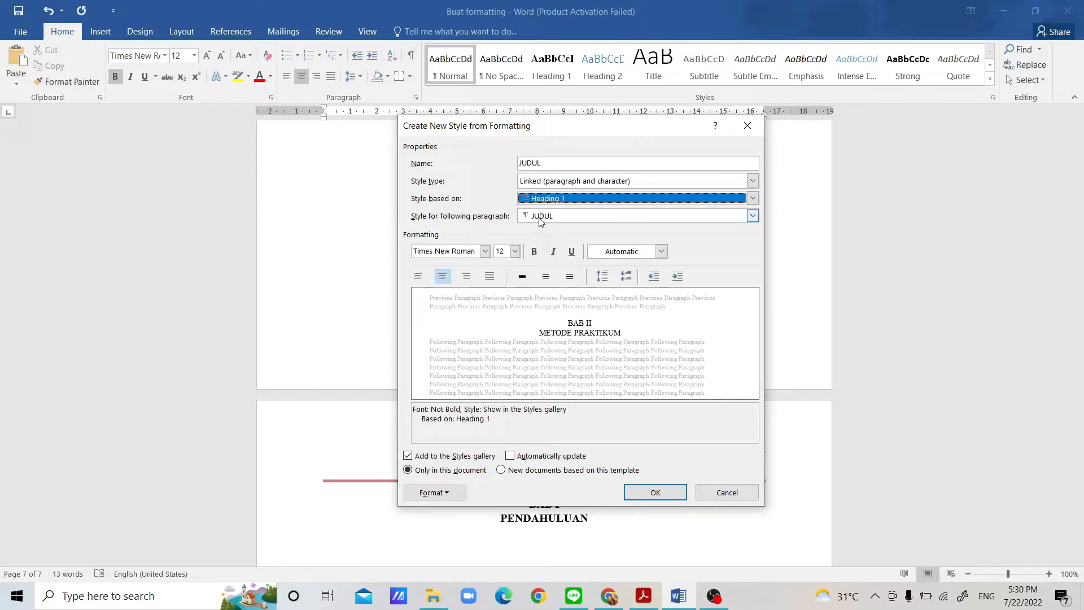
left_click(540, 219)
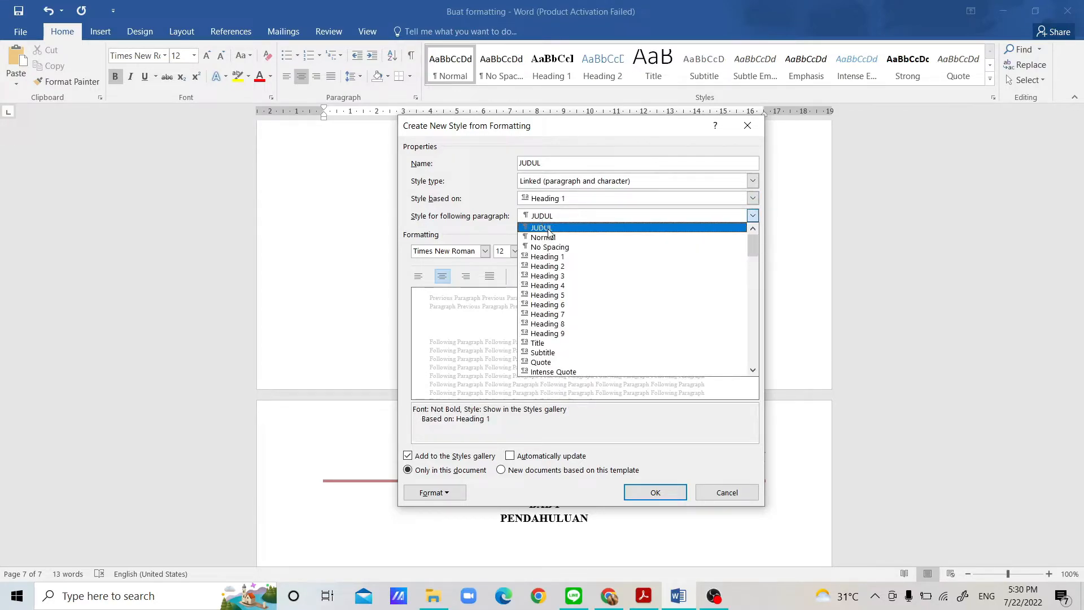
left_click(543, 237)
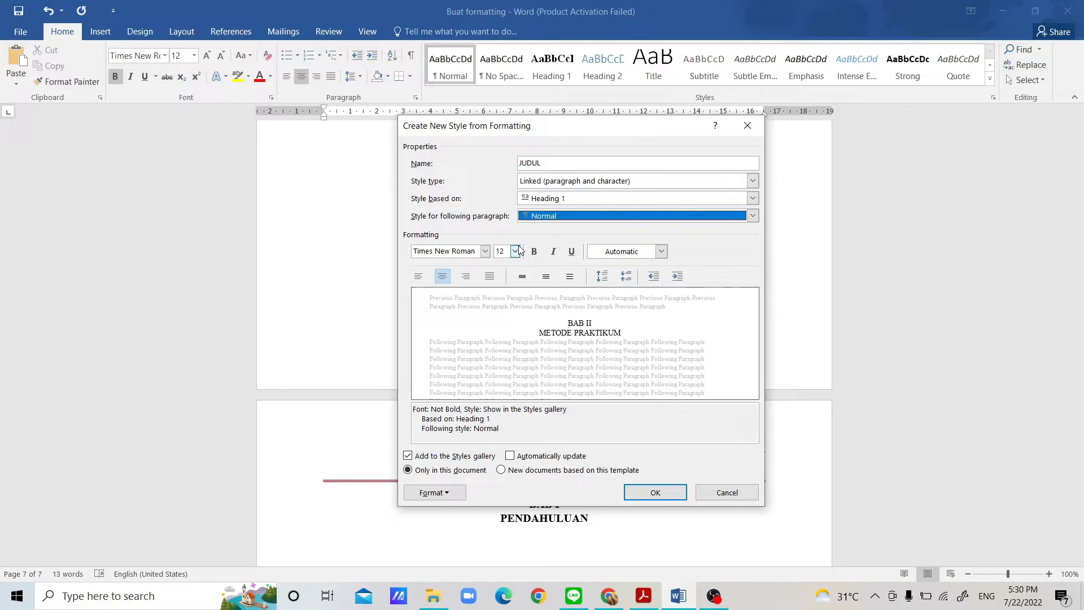
Make the JUDUL style bold with 1.5 line spacing and automatic updating, and save it.
left_click(536, 251)
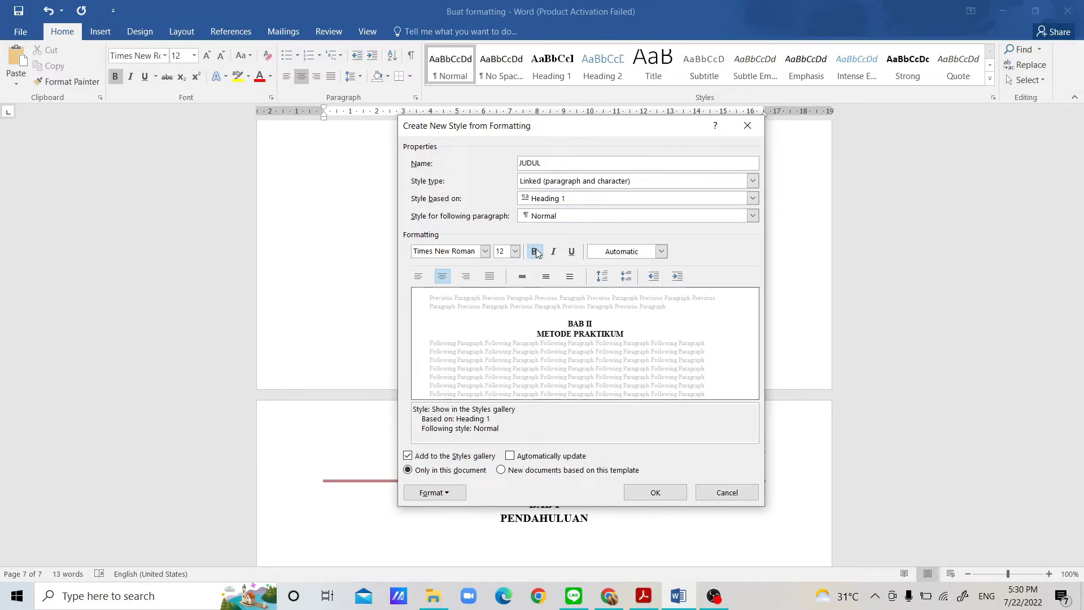
left_click(661, 251)
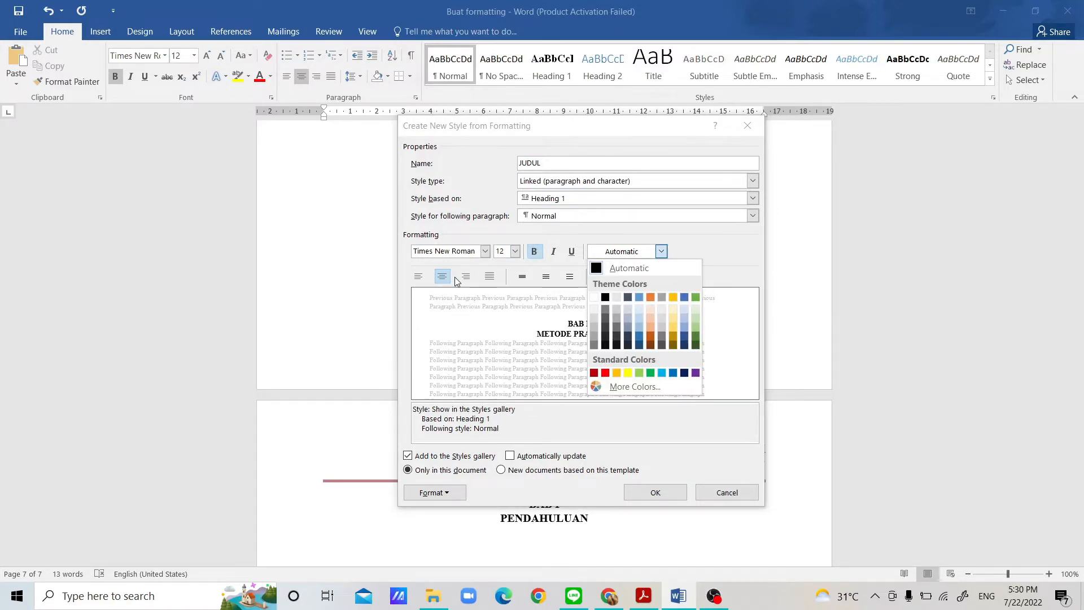
left_click(431, 284)
left_click(546, 277)
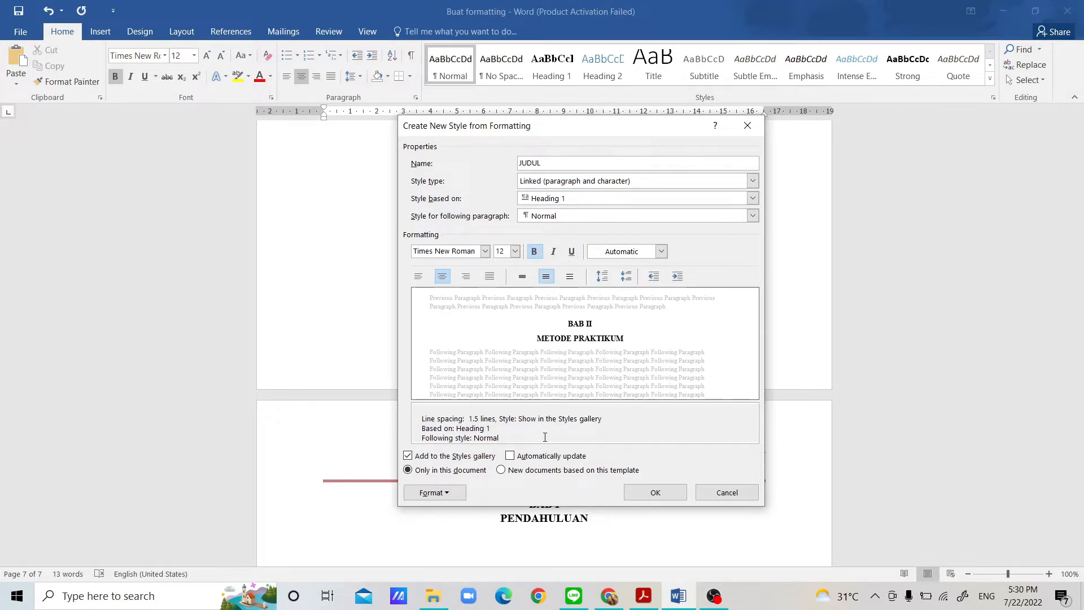
left_click(523, 459)
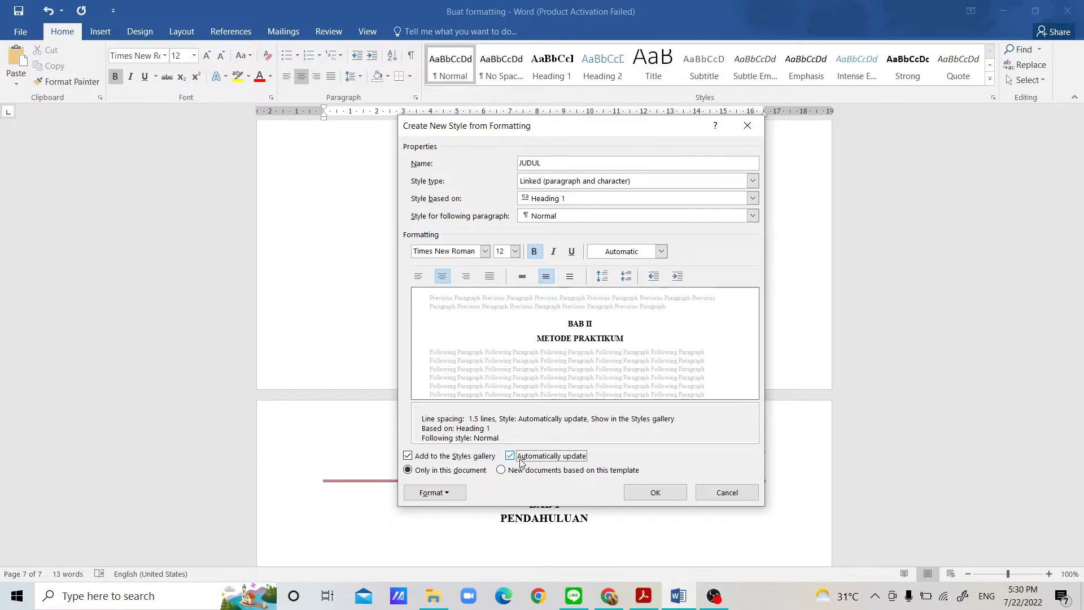
left_click(656, 492)
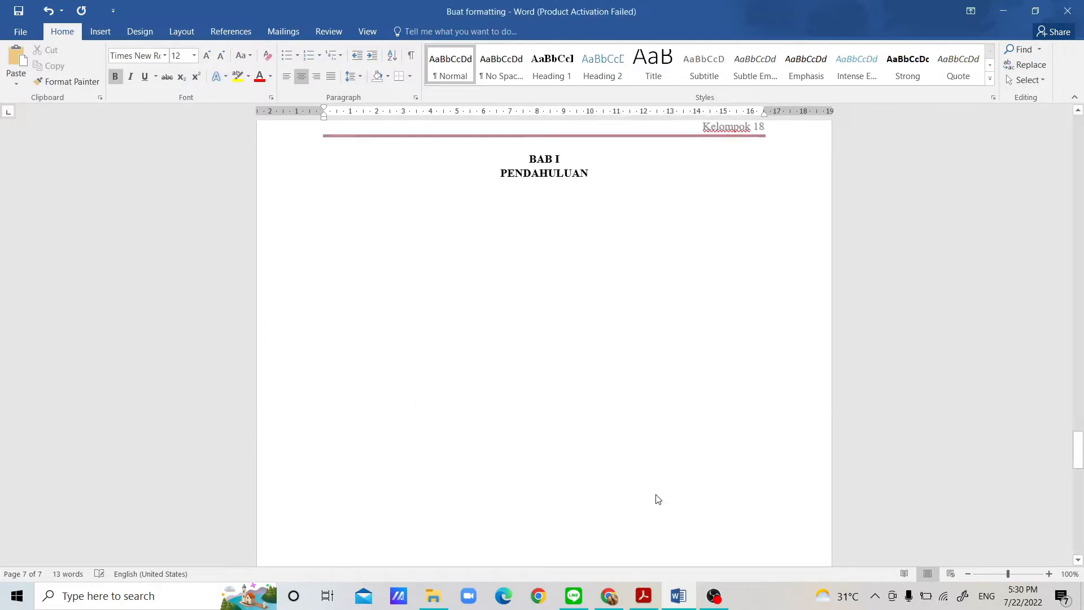
Apply the JUDUL style to the KATA PENGANTAR heading.
scroll(606, 346, "up", 10)
scroll(607, 346, "up", 20)
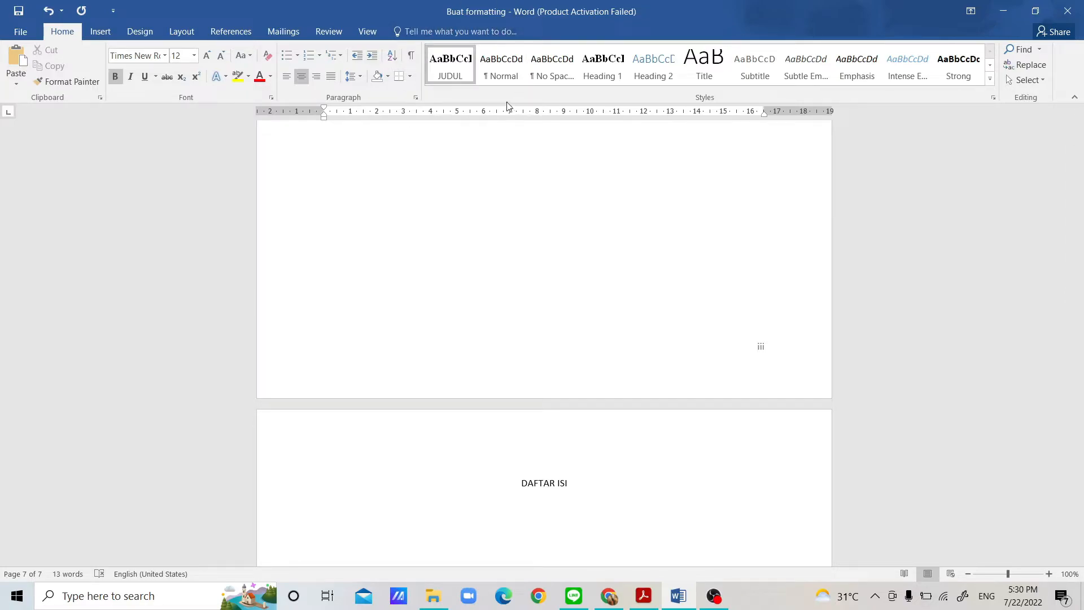
scroll(468, 367, "up", 2)
scroll(469, 367, "up", 7)
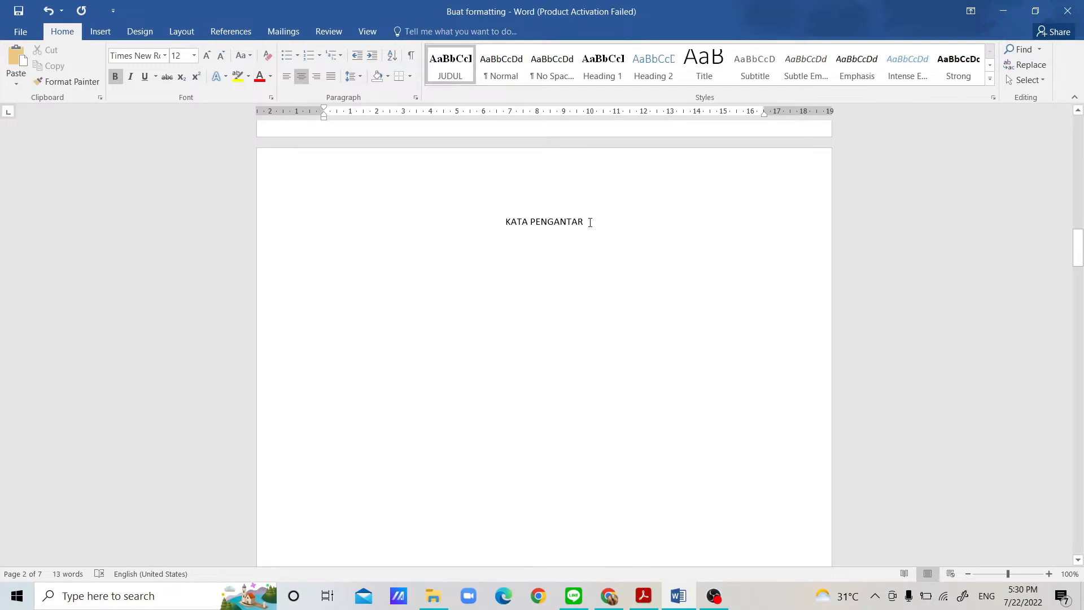
left_click_drag(590, 222, 501, 218)
left_click(466, 69)
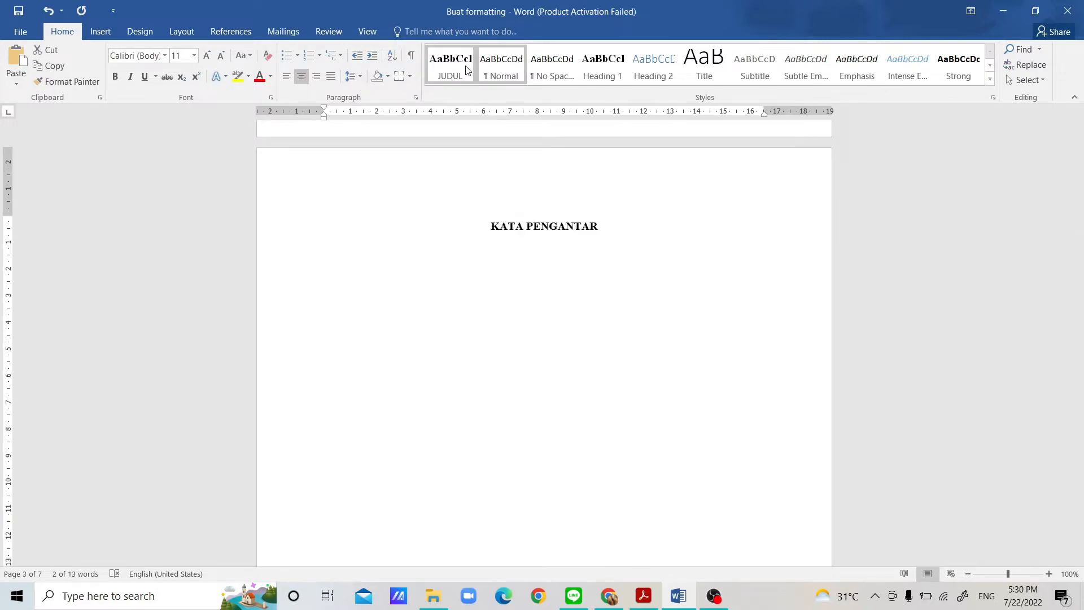
Apply the JUDUL style to the DAFTAR ISI and DAFTAR TABEL headings.
scroll(588, 428, "down", 8)
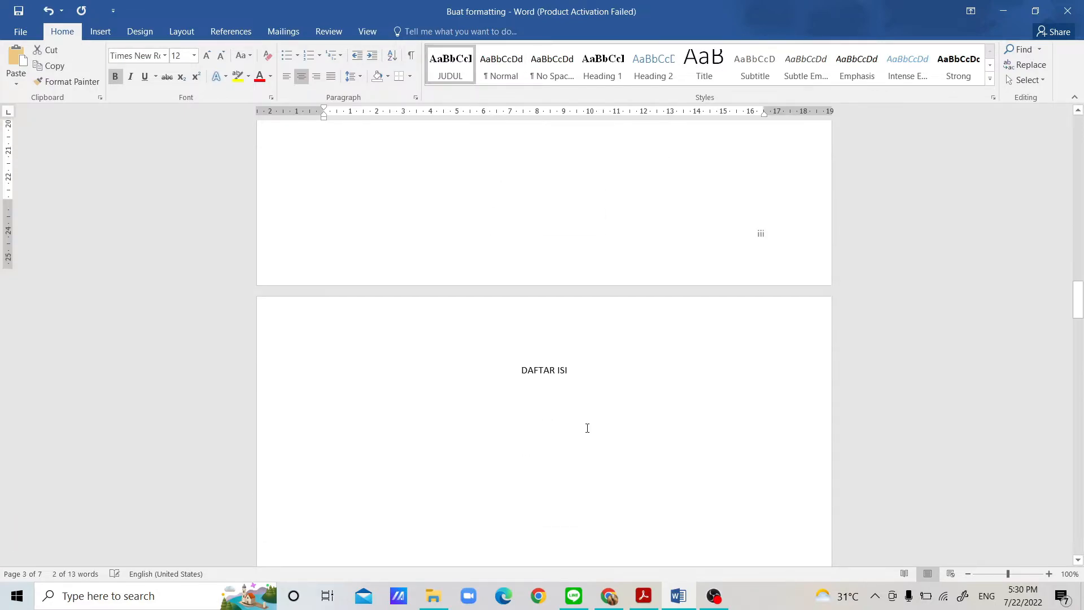
left_click_drag(568, 359, 514, 357)
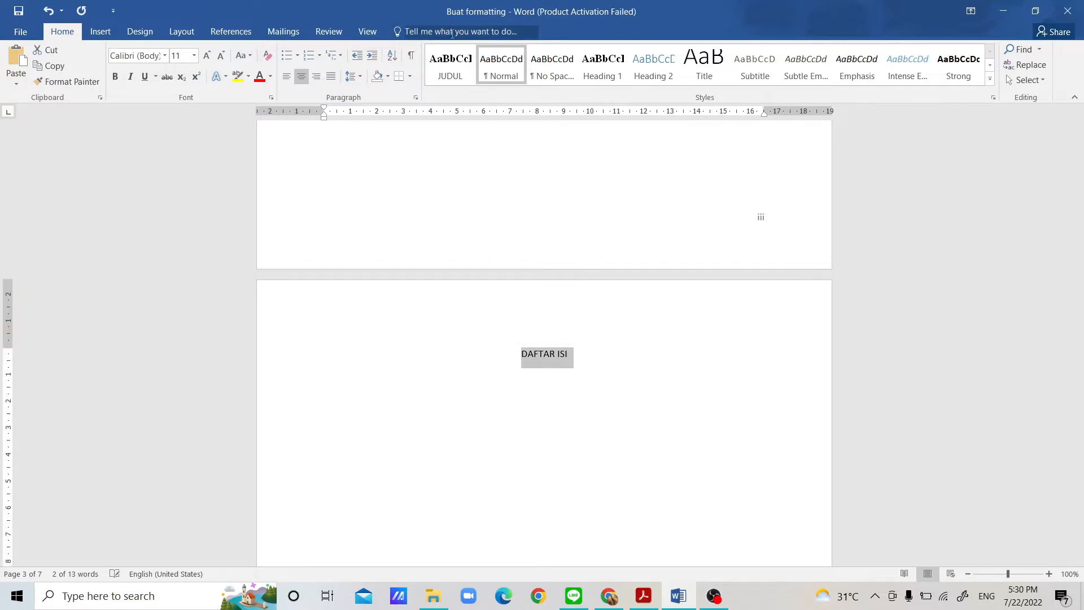
left_click(450, 63)
scroll(528, 387, "down", 4)
scroll(528, 386, "down", 7)
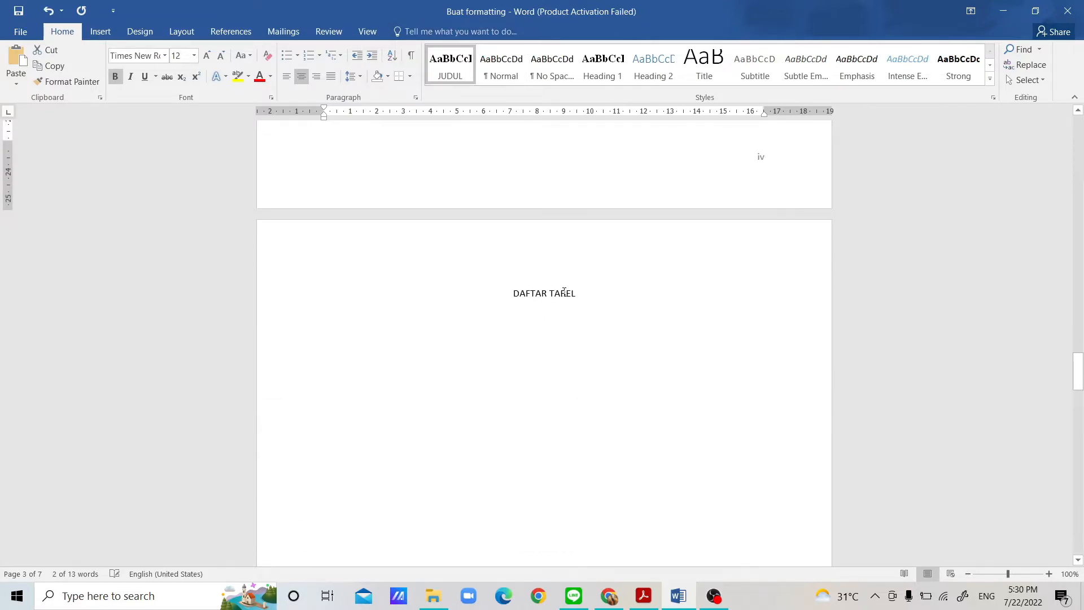
left_click_drag(584, 300, 514, 294)
left_click(450, 64)
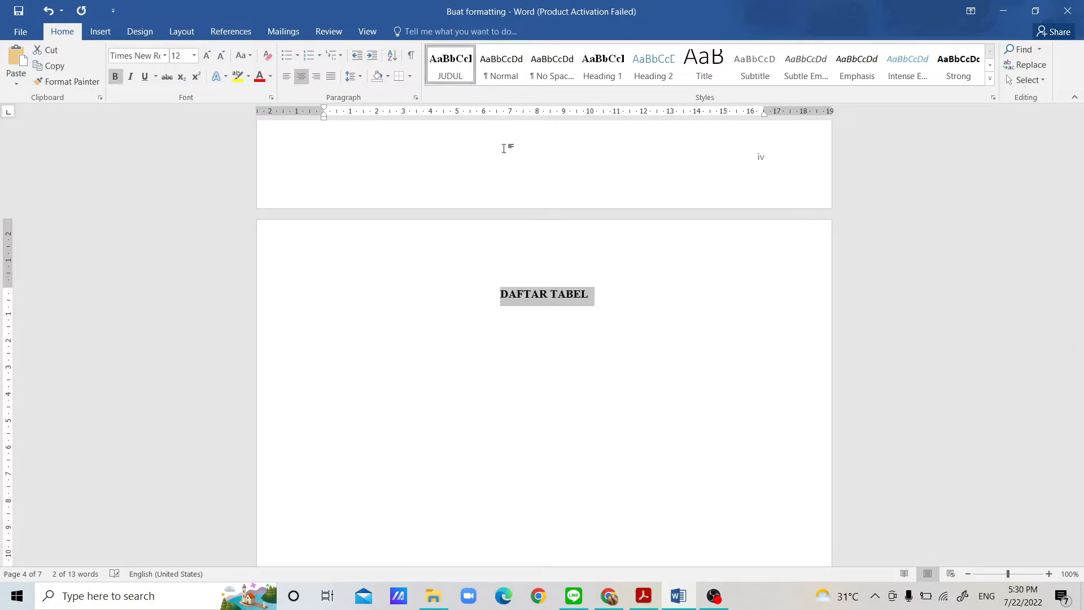
Apply the JUDUL style to the BAB I PENDAHULUAN heading and select the BAB II METODE PRAKTIKUM heading.
scroll(579, 333, "down", 9)
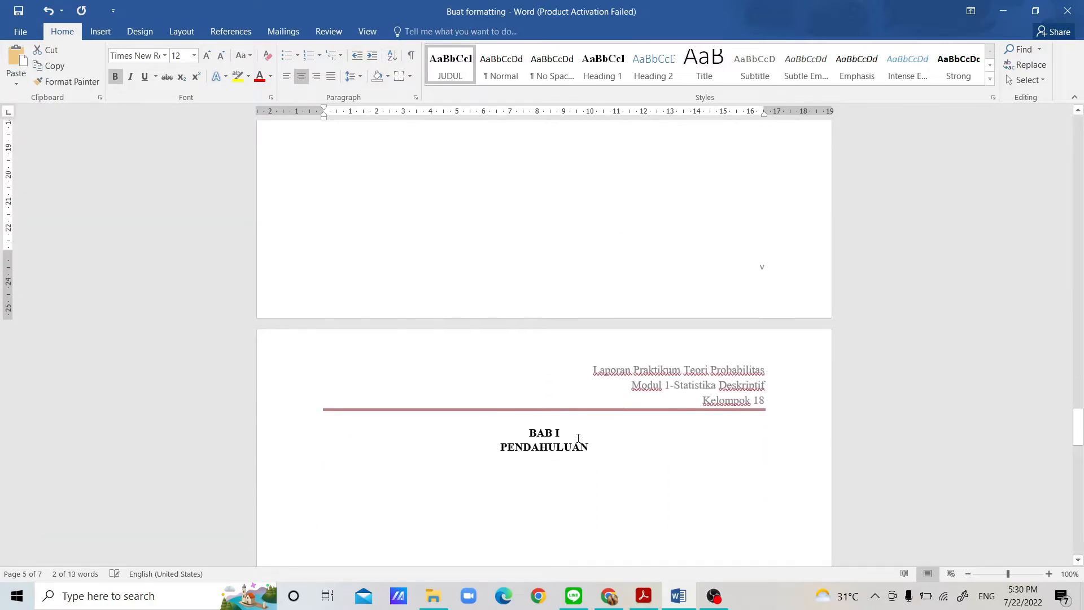
left_click_drag(596, 451, 530, 432)
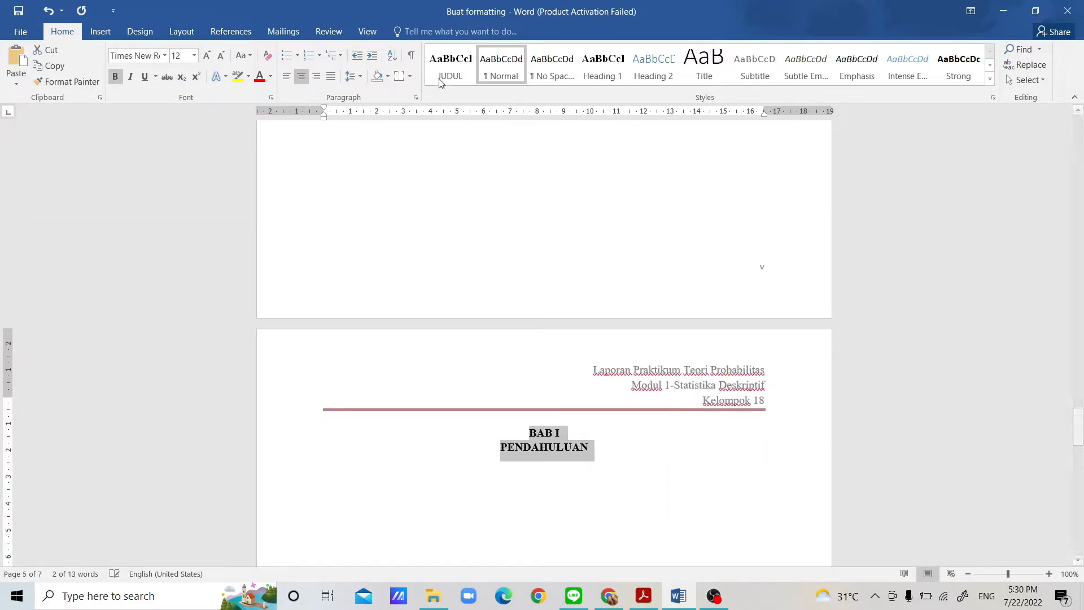
left_click(450, 63)
scroll(533, 290, "down", 10)
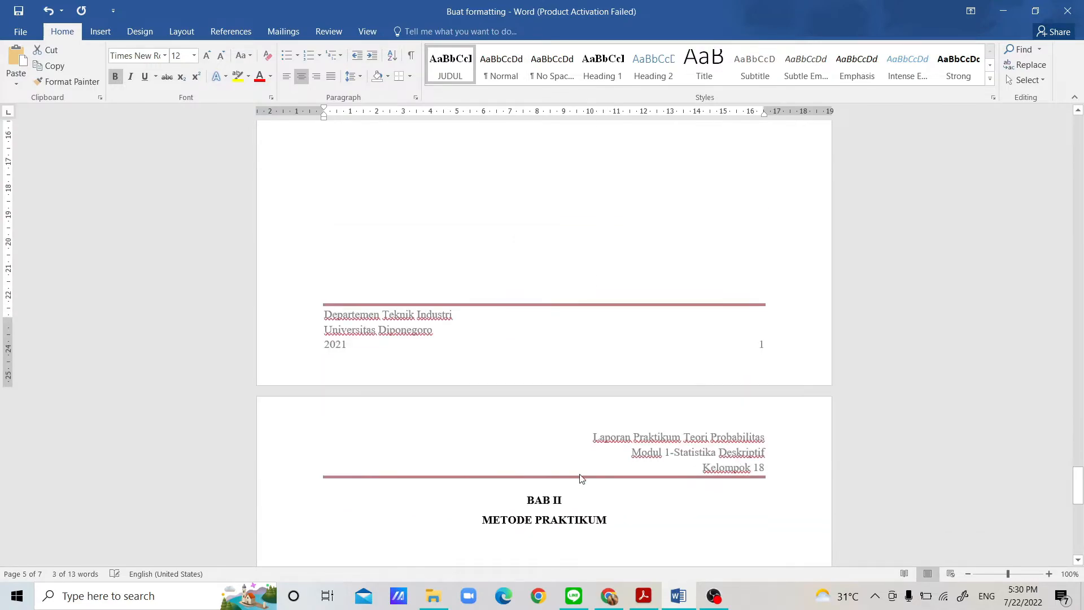
left_click_drag(611, 519, 477, 501)
key("ctrl+c")
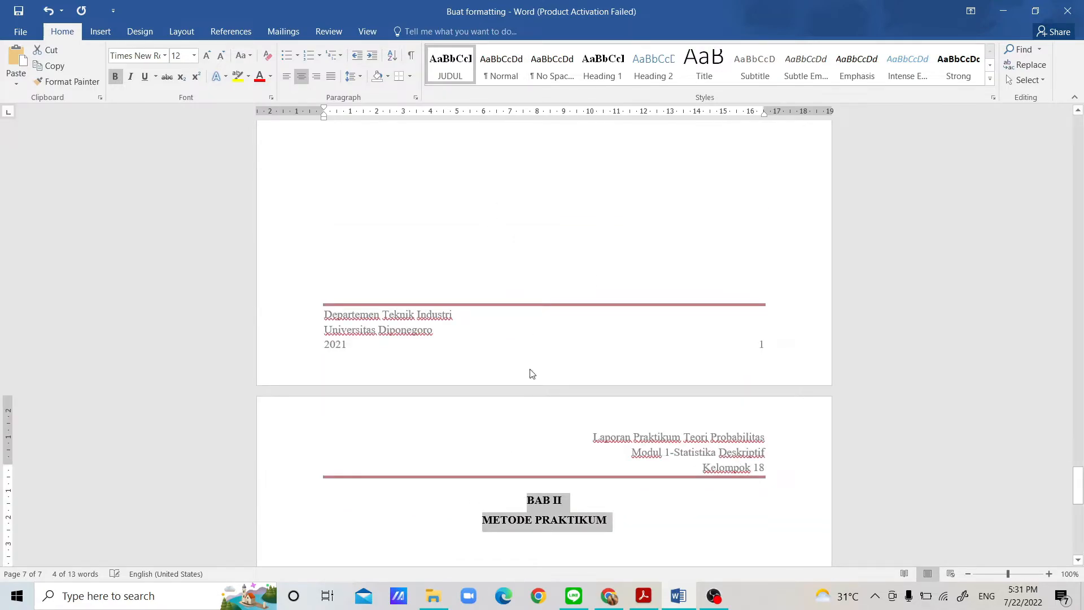
Set up an empty left-aligned line below PENDAHULUAN, keeping the BAB II heading on the following page.
scroll(530, 373, "down", 15)
scroll(530, 370, "up", 6)
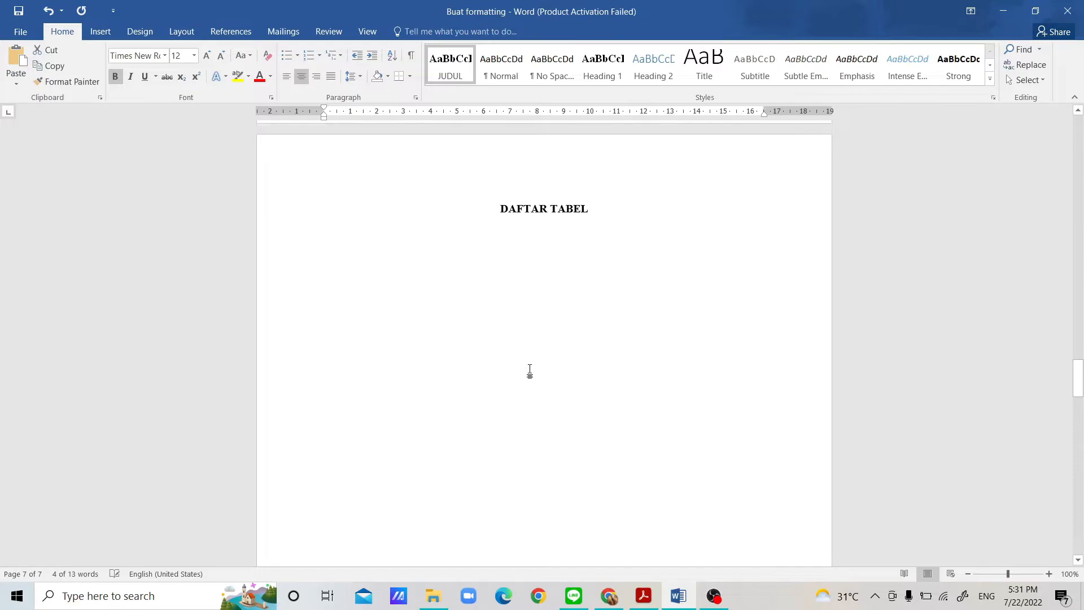
scroll(529, 368, "down", 2)
left_click(518, 299)
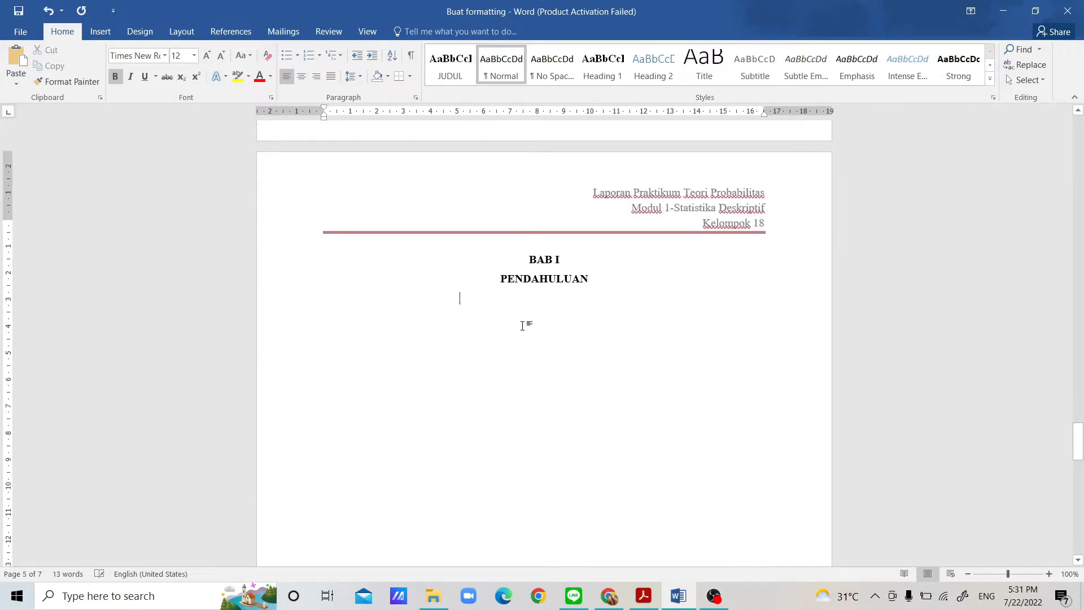
key("ctrl+v")
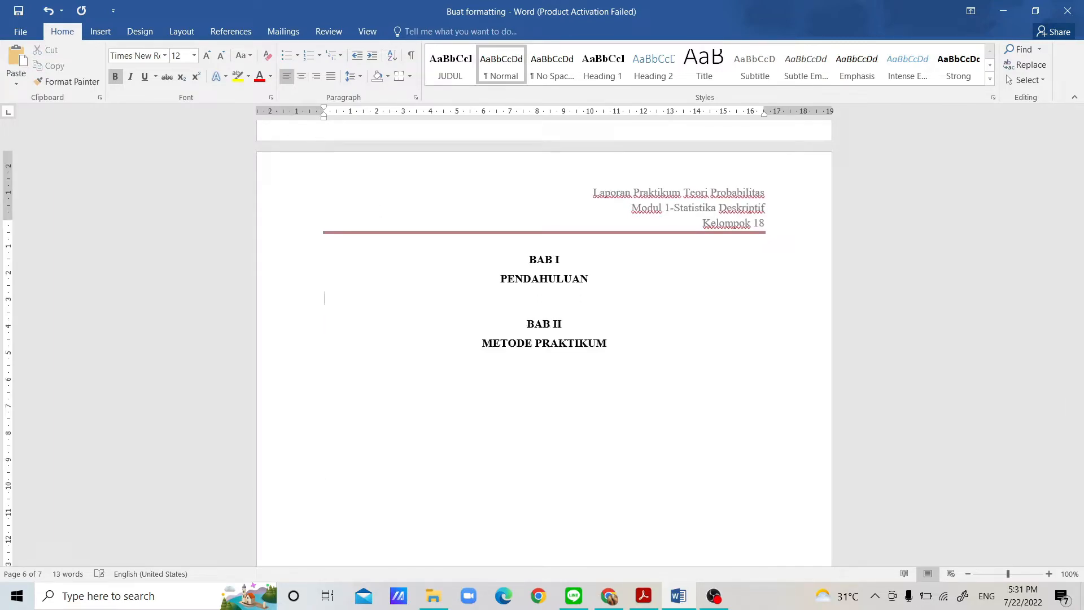
scroll(318, 141, "up", 5)
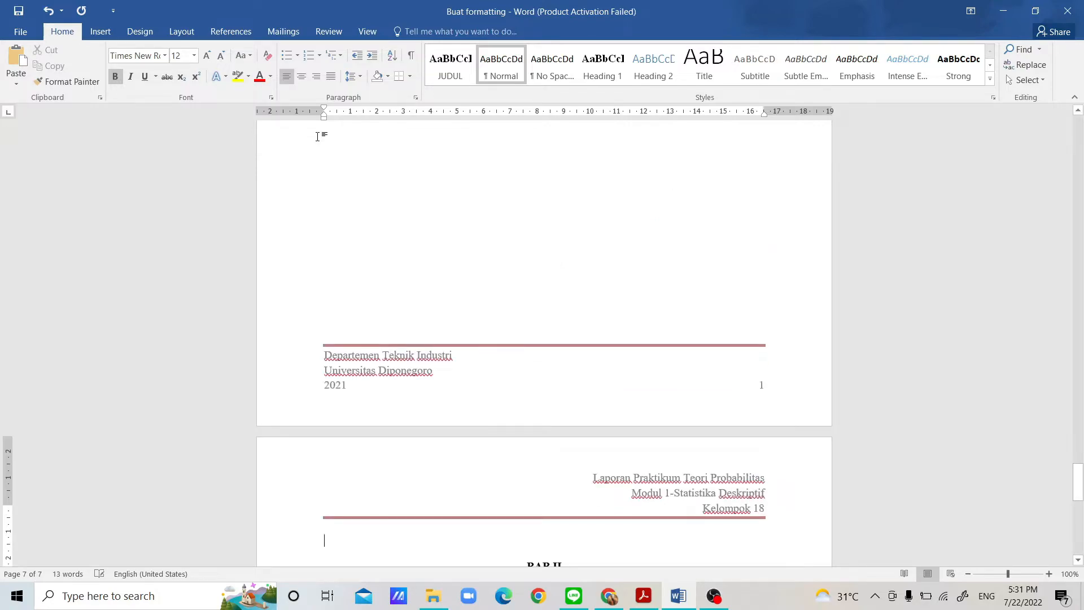
scroll(318, 136, "up", 4)
Start a numbered list in the 1, 2, 3 format on the line below PENDAHULUAN, with its number at the left margin.
right_click(346, 187)
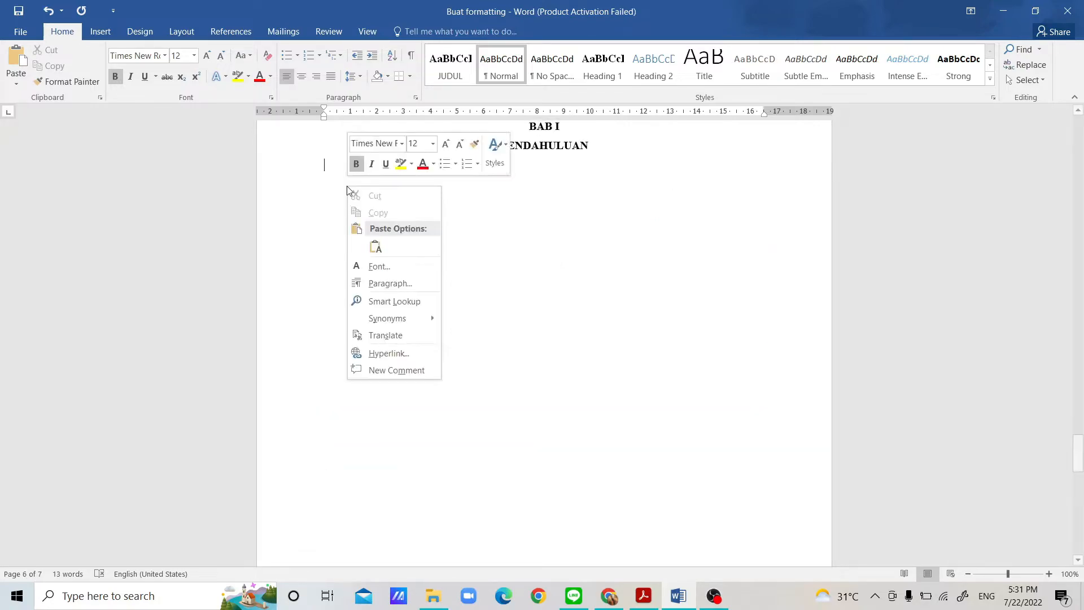
left_click(333, 169)
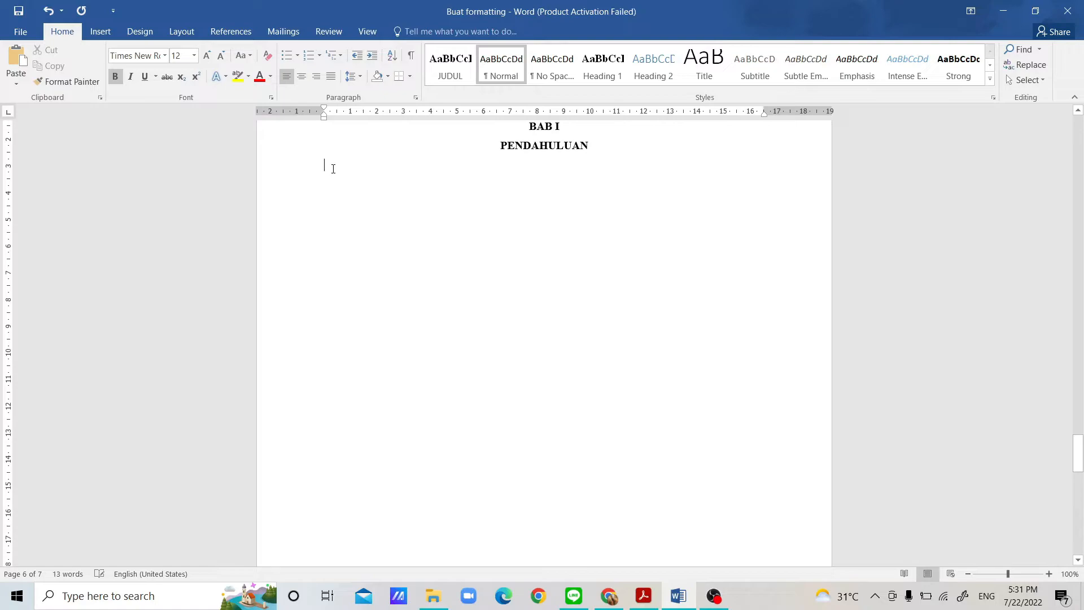
left_click(321, 56)
left_click(378, 119)
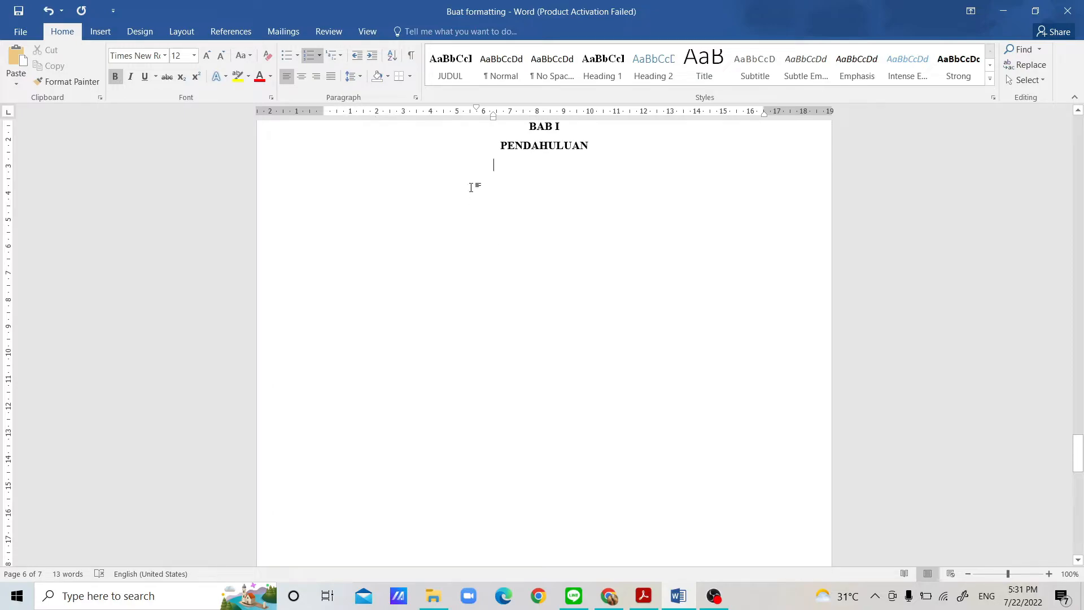
mouse_move(493, 119)
left_mouse_down()
mouse_move(365, 119)
mouse_move(325, 109)
left_mouse_up()
Enter "Latar Belakang" as the first numbered subheading below PENDAHULUAN.
type("l")
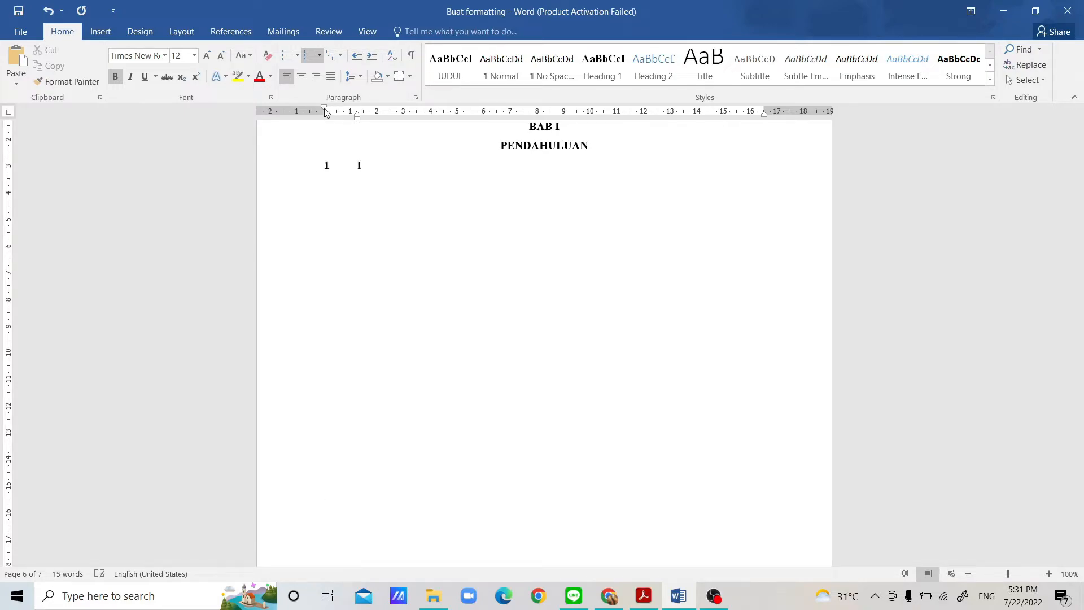
key("BackSpace")
key("BackSpace")
type("LATAR")
key("BackSpace")
key("BackSpace")
key("BackSpace")
key("BackSpace")
type("atar Belakang")
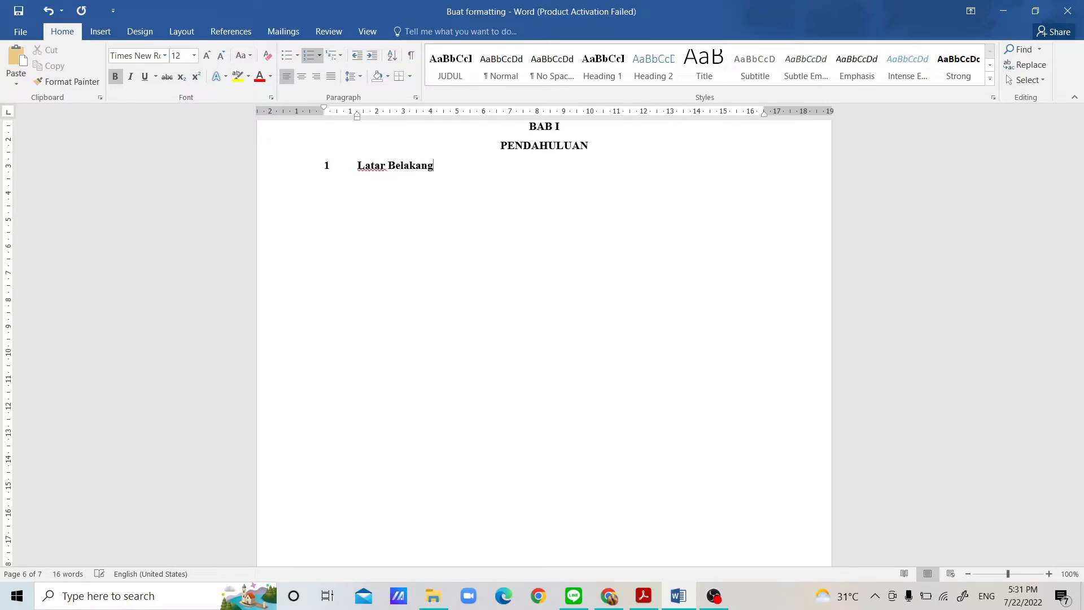
Define the Latar Belakang subheading's number format as 1.1 and insert a blank line between PENDAHULUAN and the subheading.
left_click(319, 55)
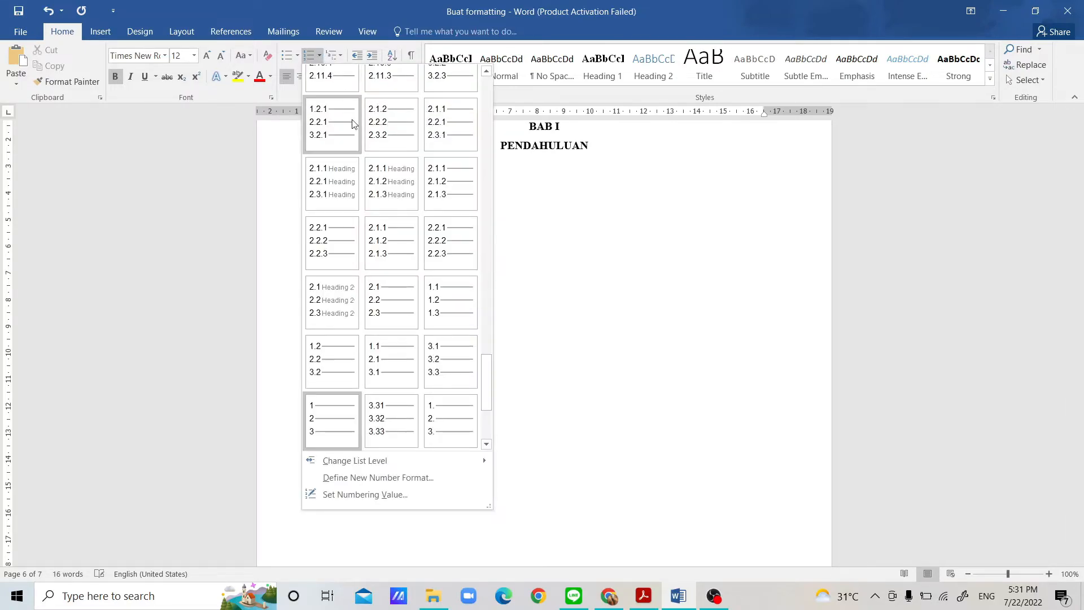
left_click(398, 478)
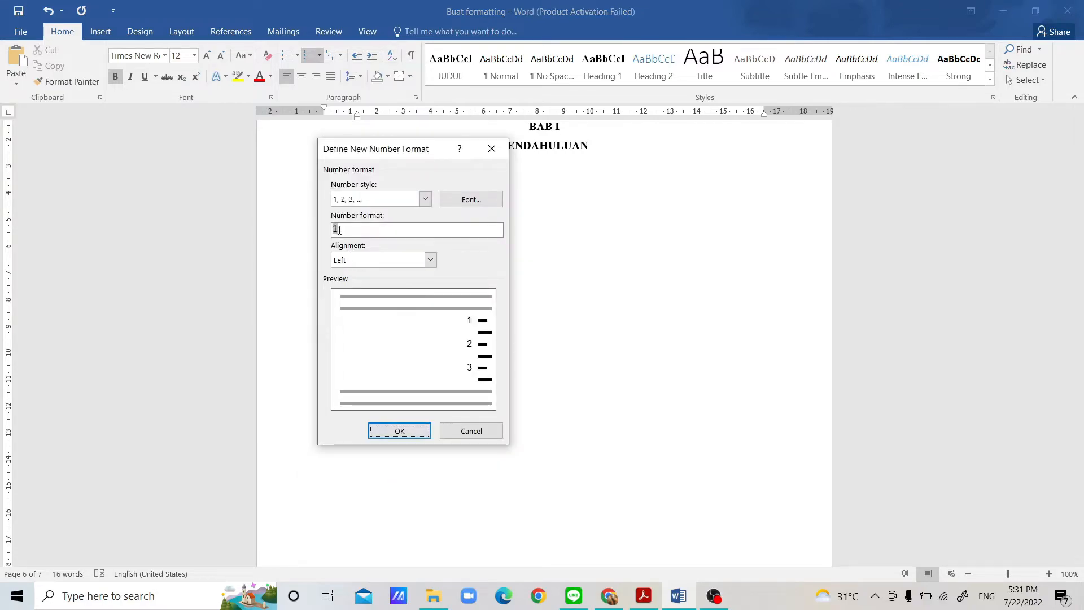
left_click(338, 230)
type("1.1")
left_click(399, 431)
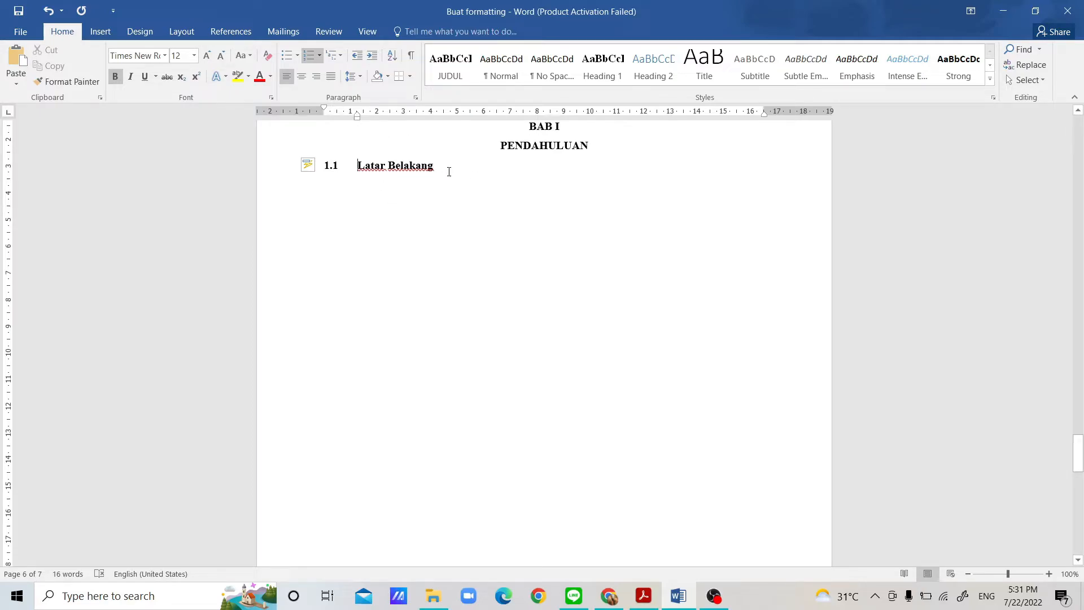
left_click(626, 154)
key("Return")
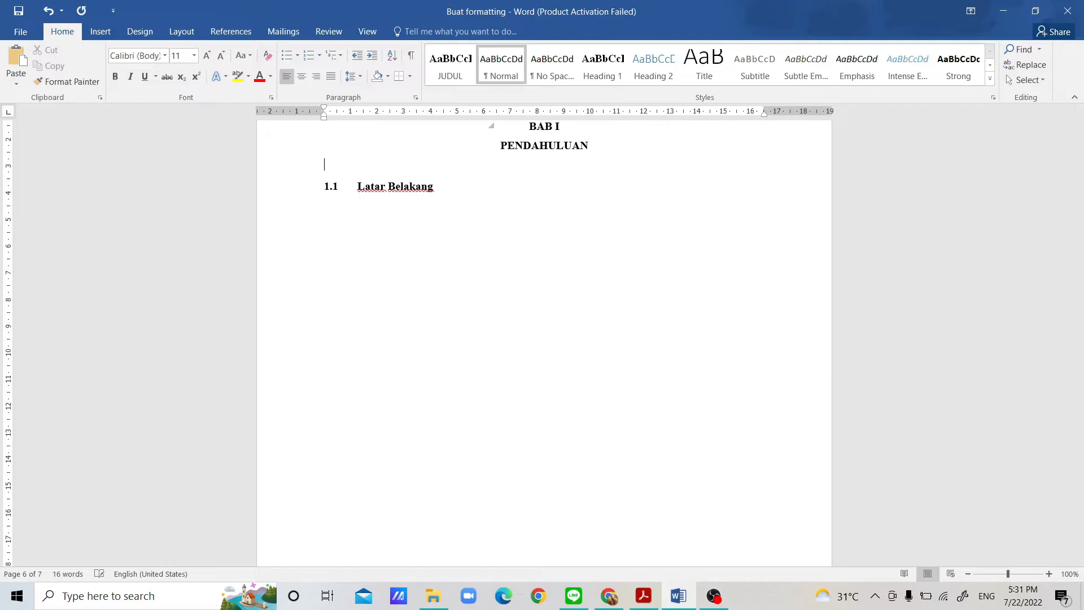
Create a style named SUB BAB 1 from the Latar Belakang subheading, based on Heading 1 and followed by Normal.
left_click(465, 197)
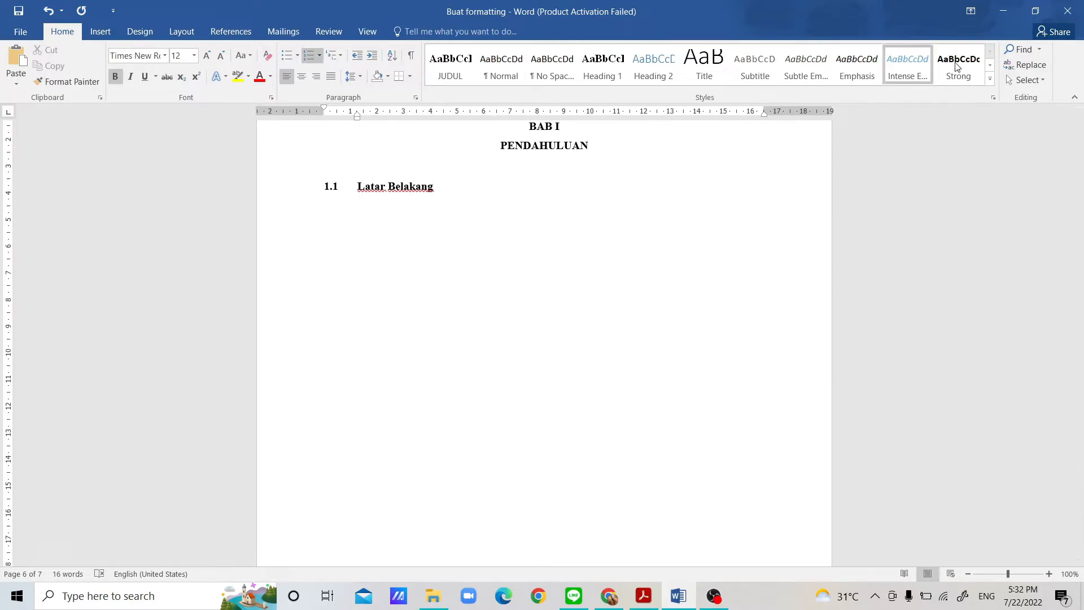
left_click(991, 79)
left_click(605, 134)
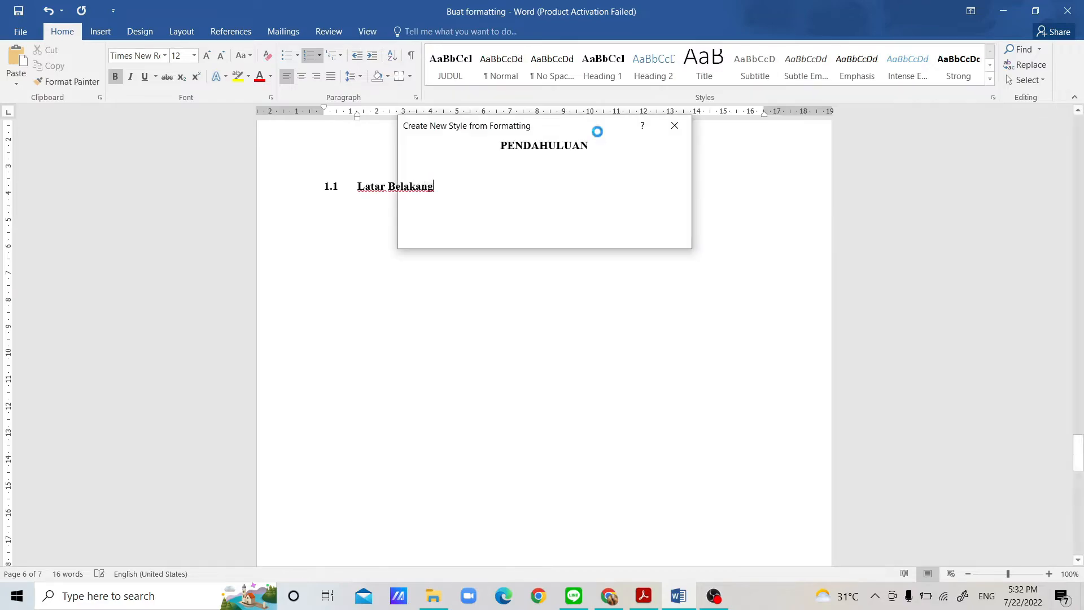
type("SUB BAB 1")
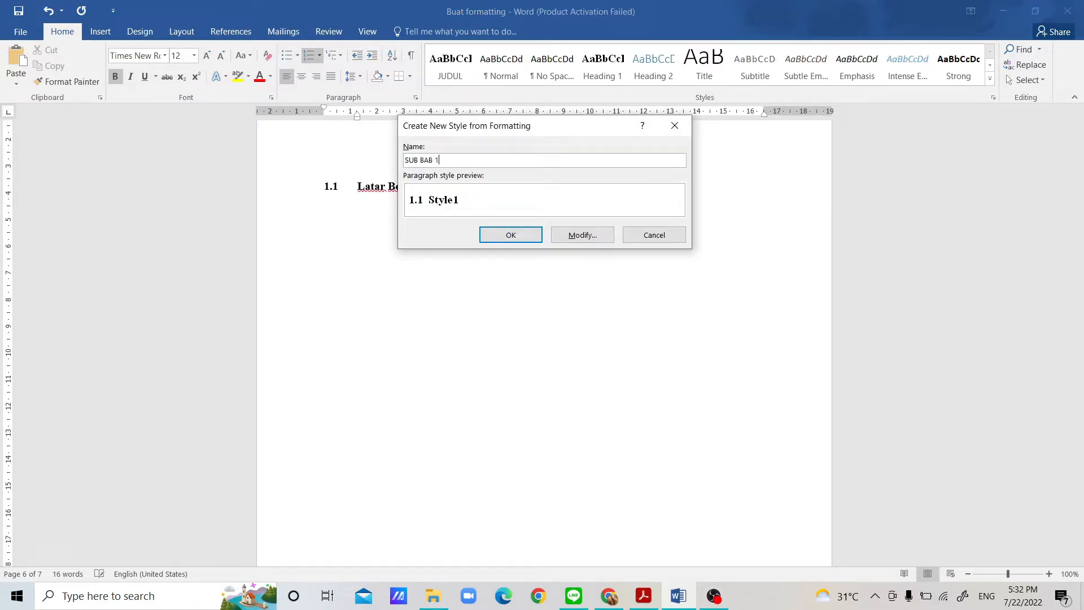
left_click(600, 238)
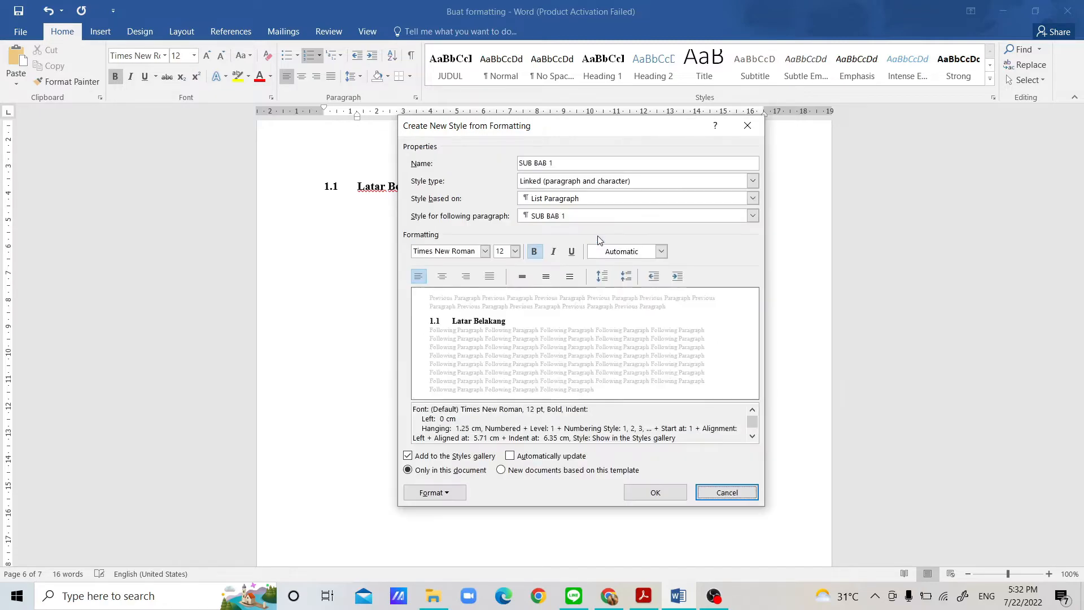
left_click(563, 202)
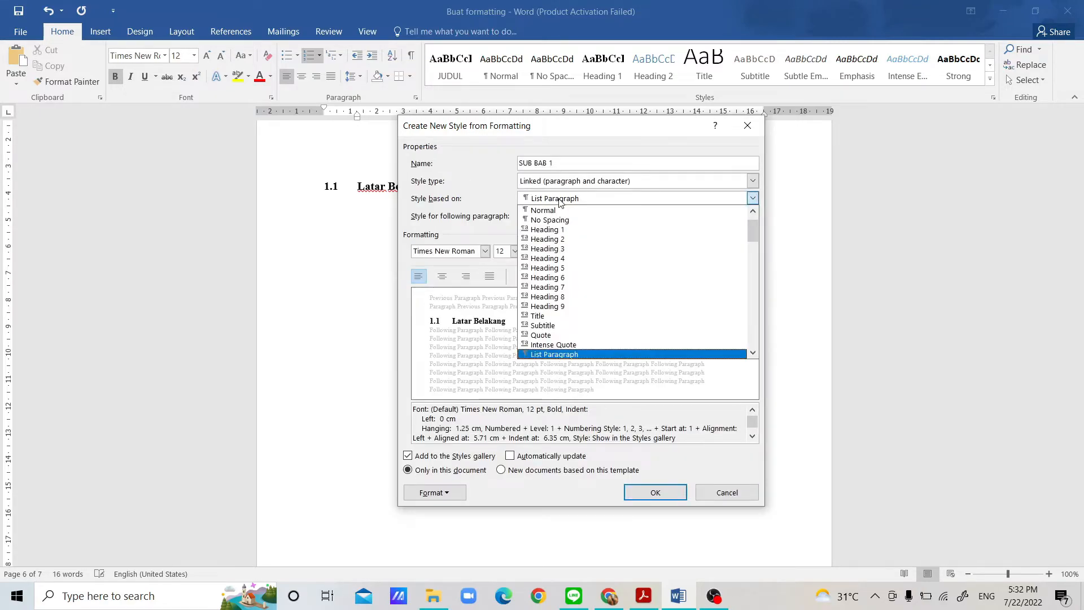
left_click(568, 231)
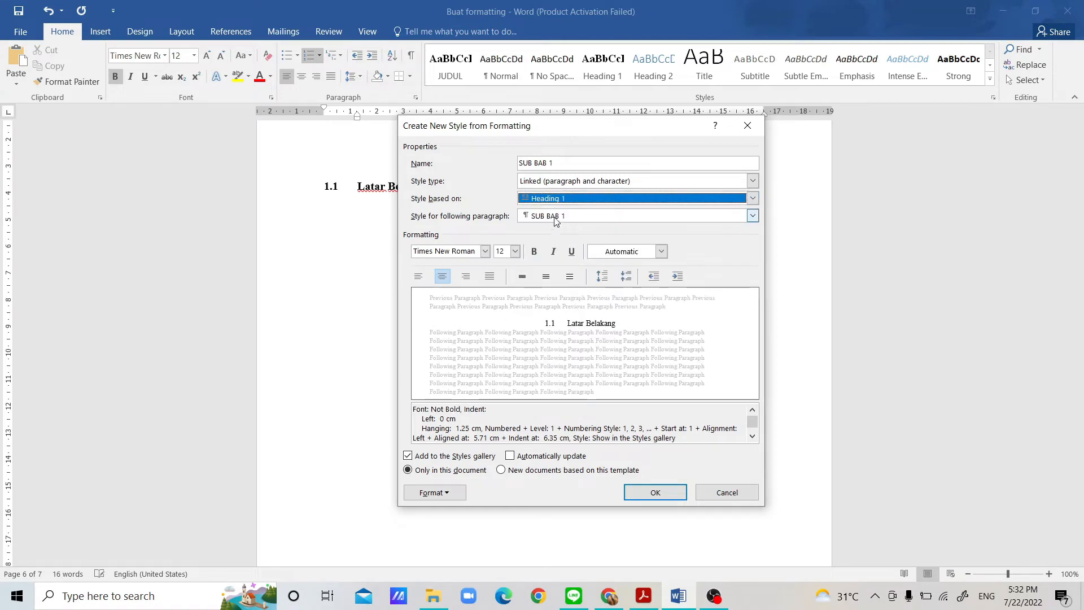
left_click(553, 218)
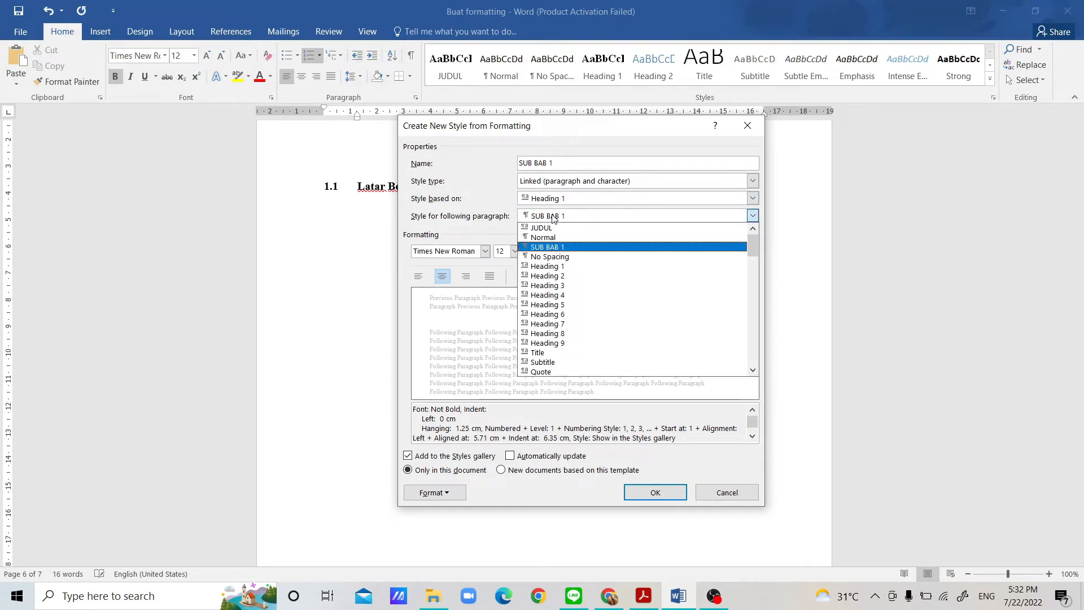
left_click(555, 234)
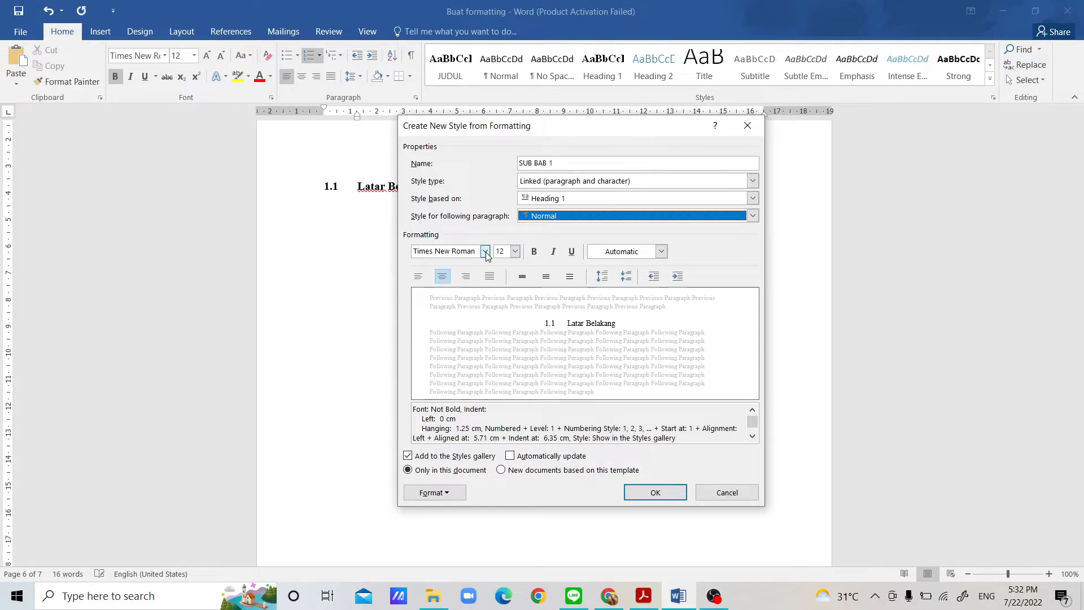
Format the SUB BAB 1 style as bold, automatic colour, justified, with 1.5 line spacing, and save the style.
left_click(536, 252)
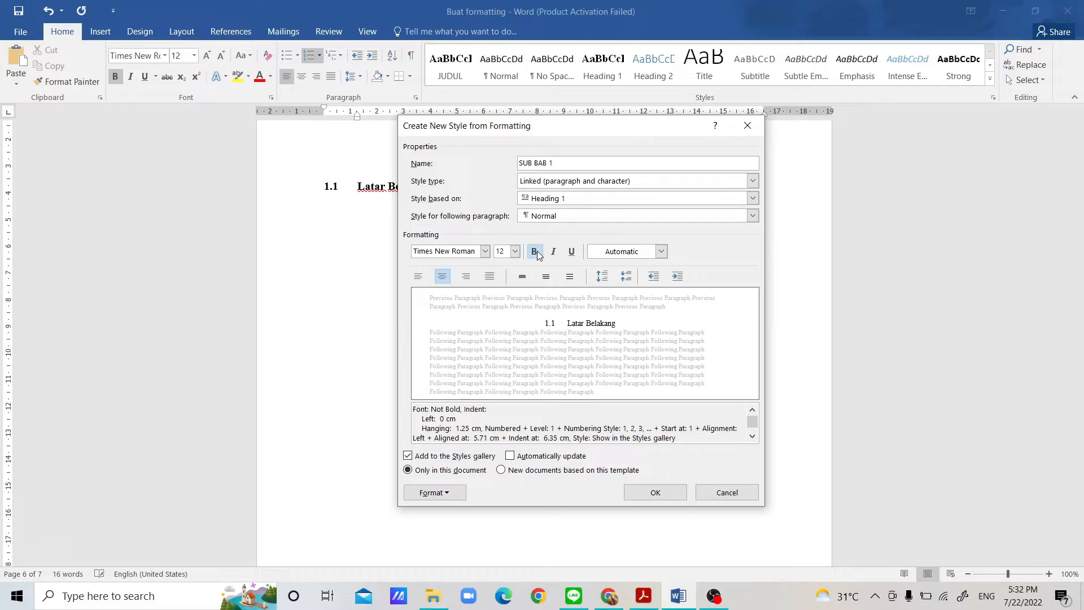
left_click(661, 252)
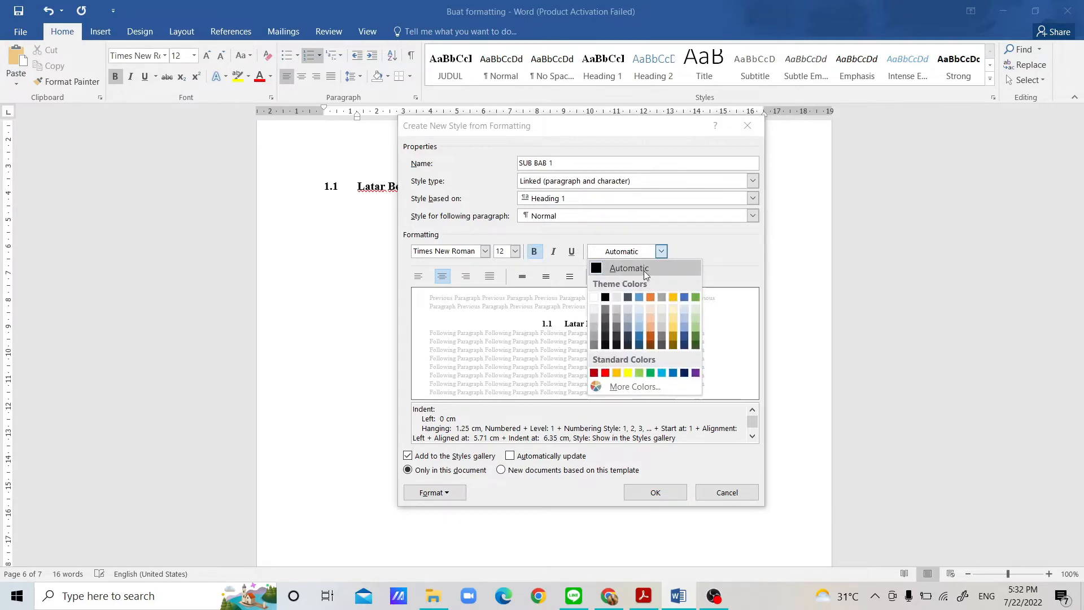
left_click(643, 274)
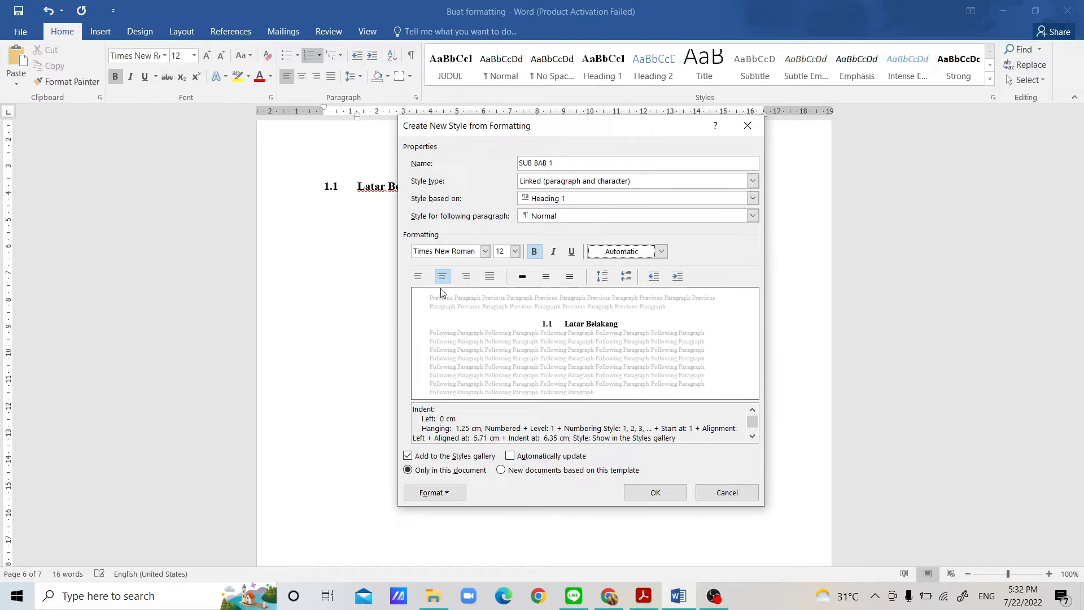
left_click(490, 276)
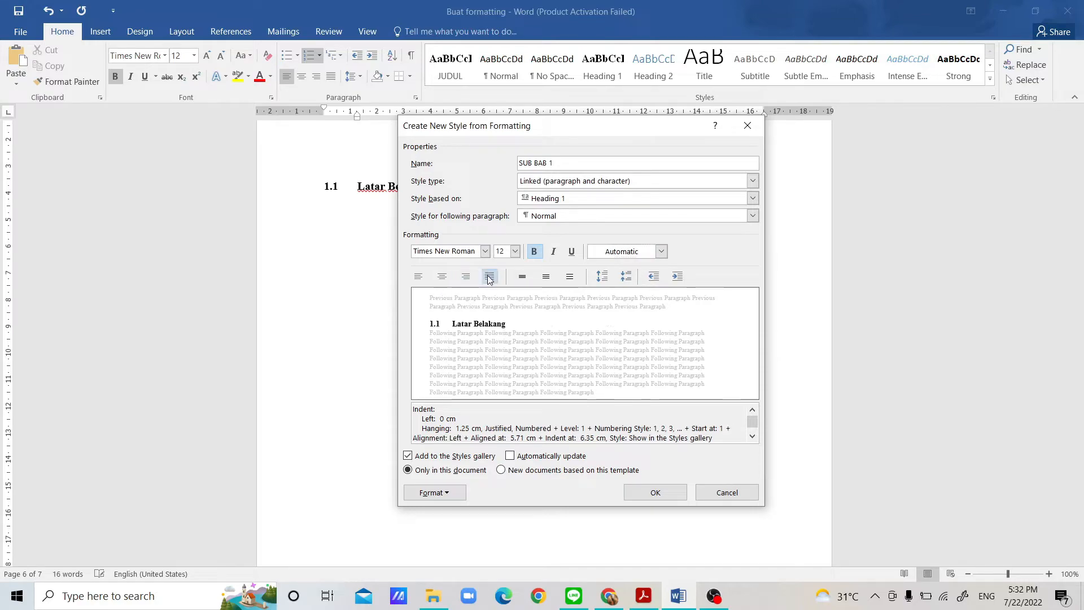
left_click(546, 276)
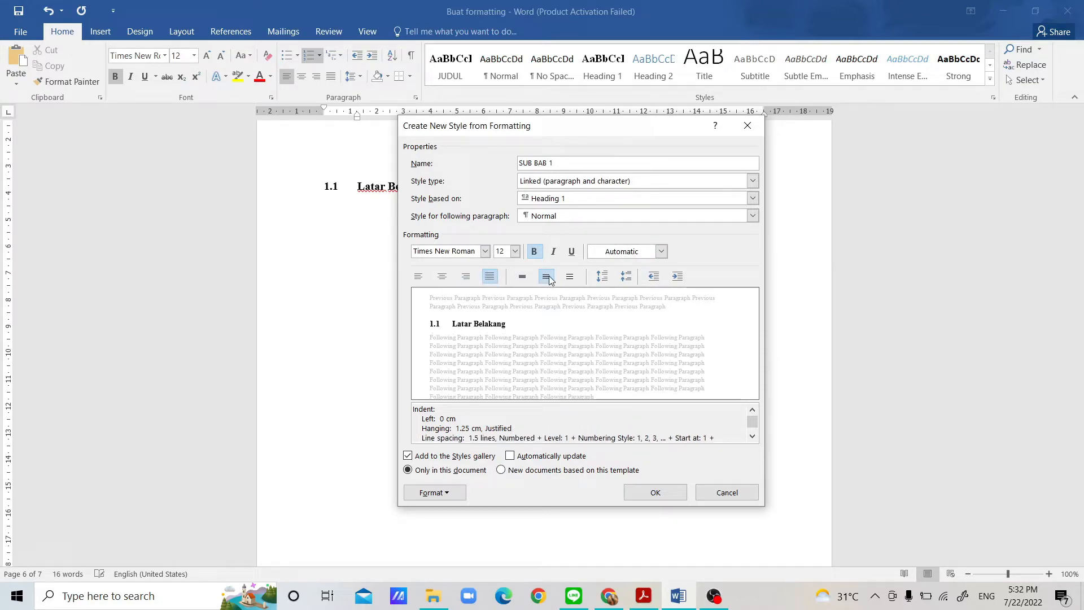
left_click(510, 457)
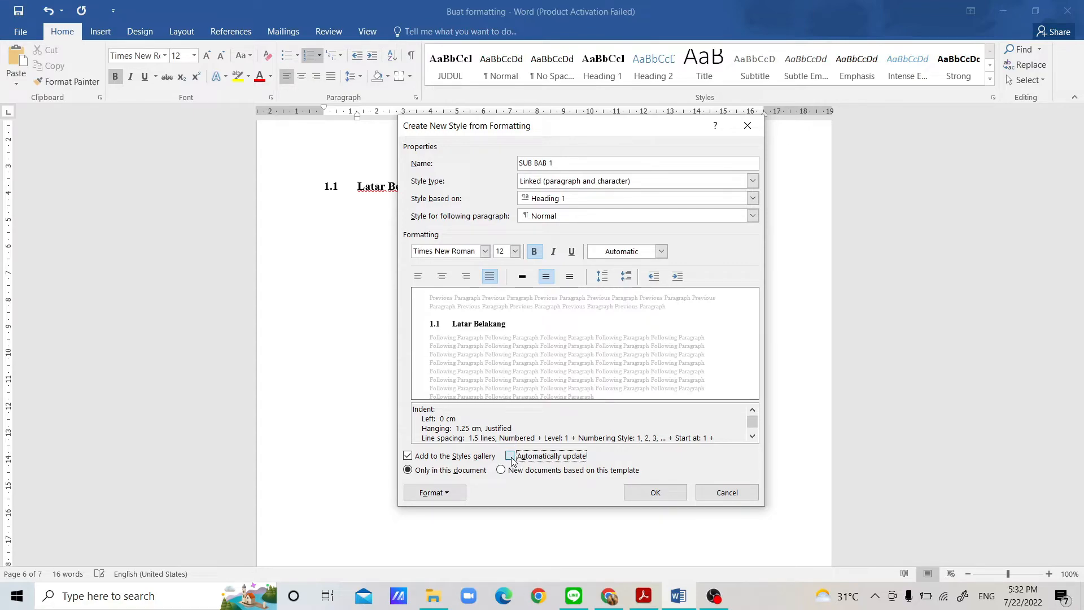
left_click(650, 495)
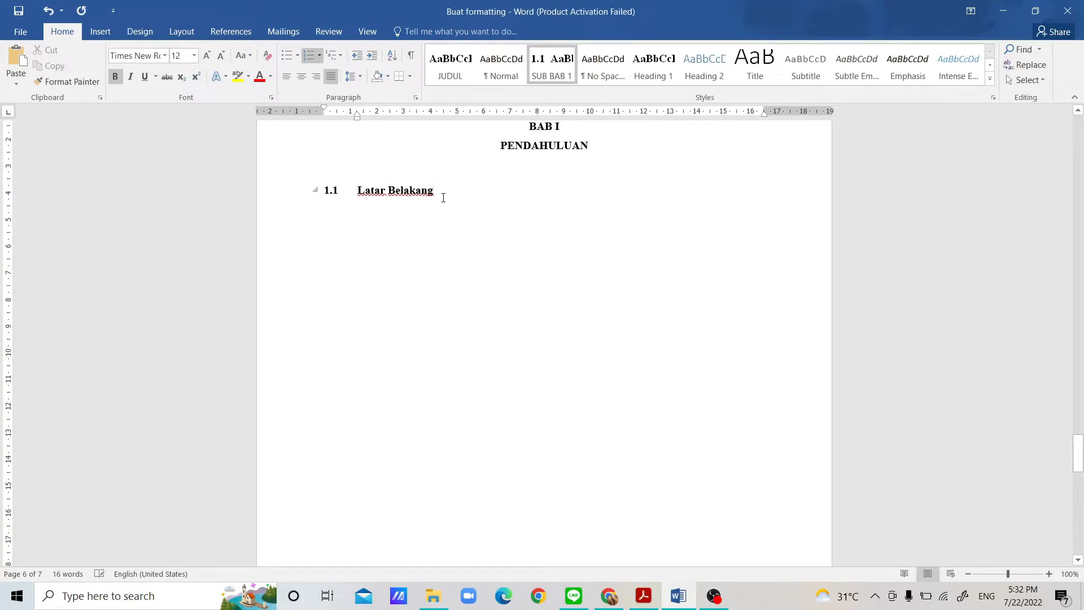
Add the subheading "Tujuan Penulisan" below Latar Belakang and apply the SUB BAB 1 style to it.
key("Return")
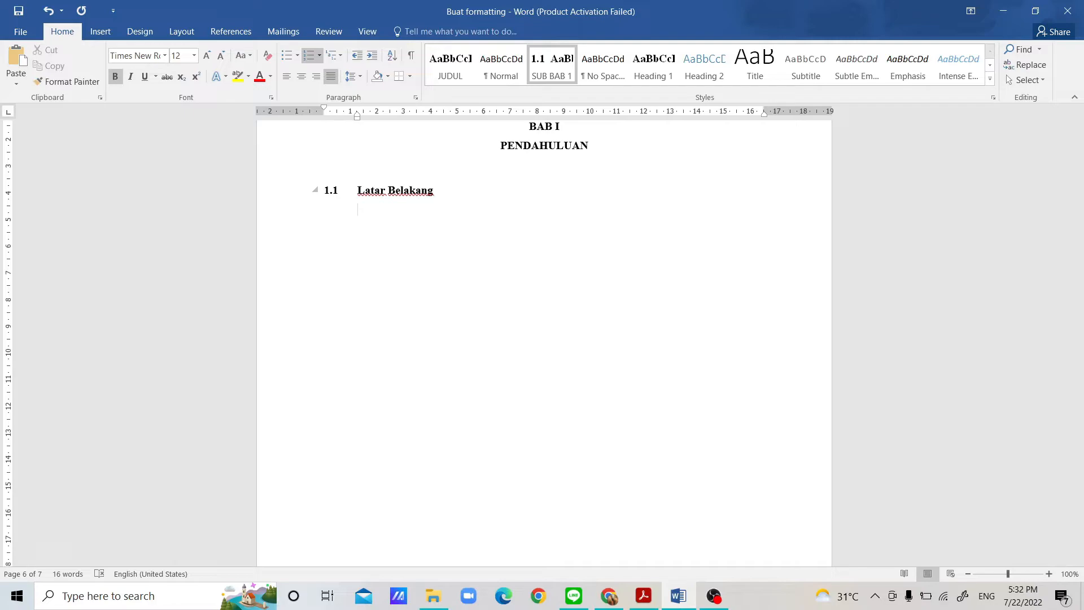
type("Tujuan Penulisan")
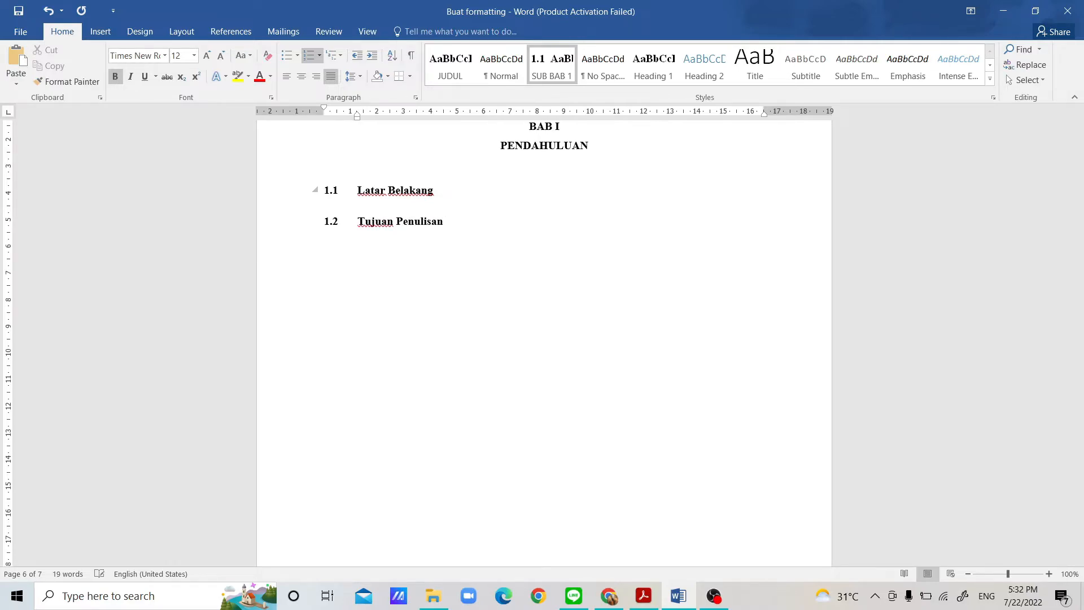
left_click_drag(453, 224, 341, 225)
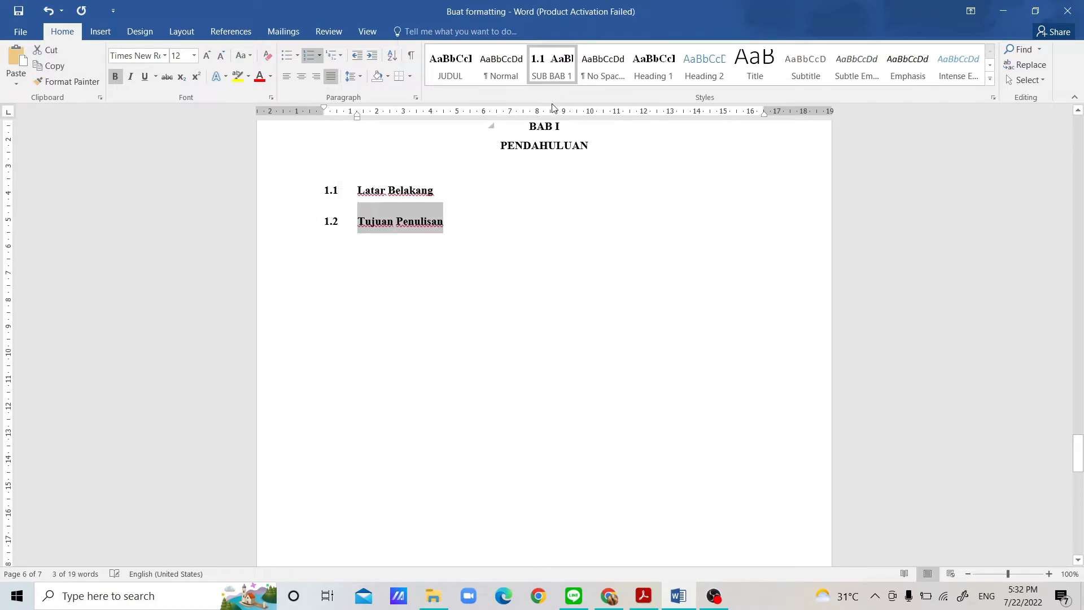
left_click(569, 67)
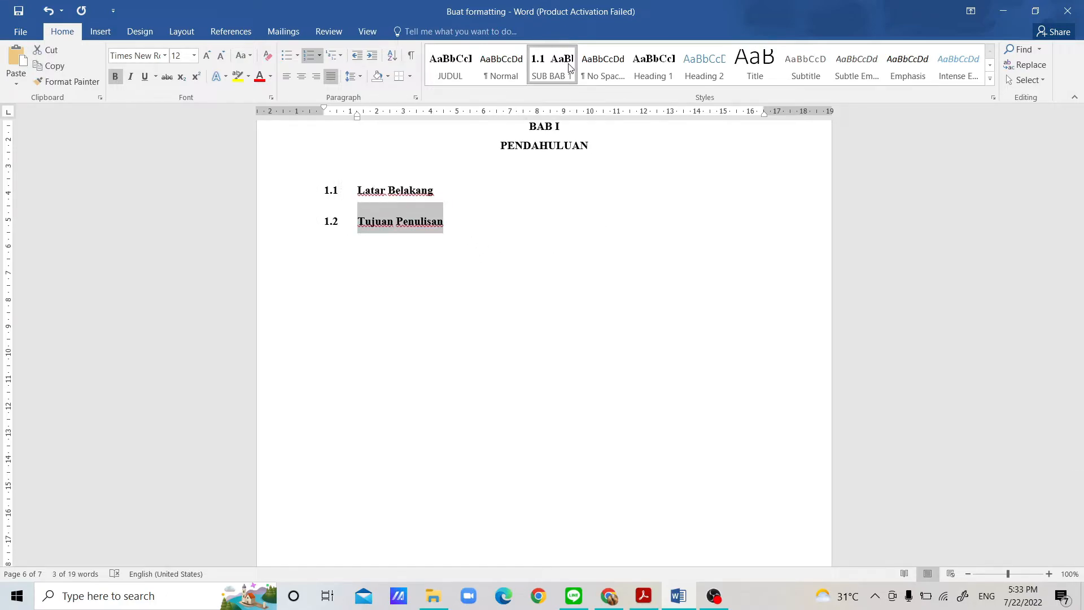
left_click(470, 241)
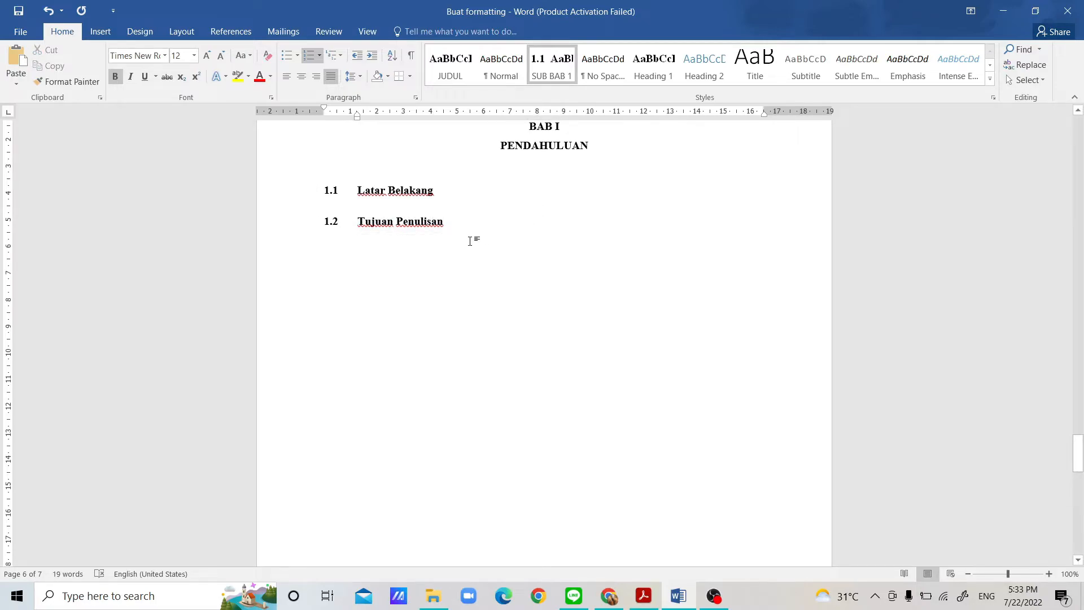
Delete the empty line above the BAB II heading.
scroll(470, 241, "down", 6)
scroll(470, 241, "up", 5)
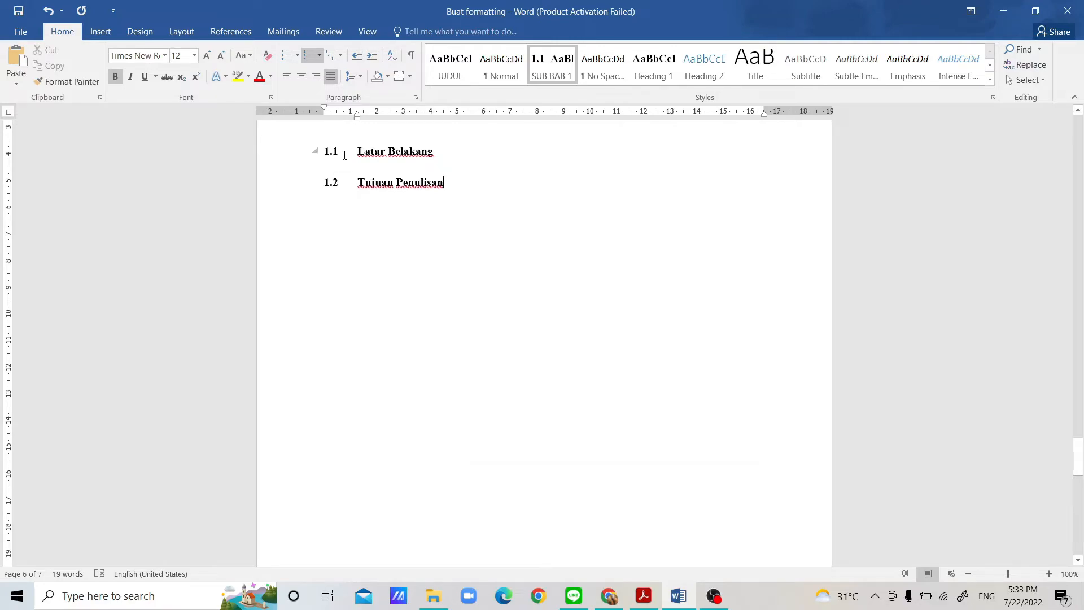
scroll(450, 318, "down", 15)
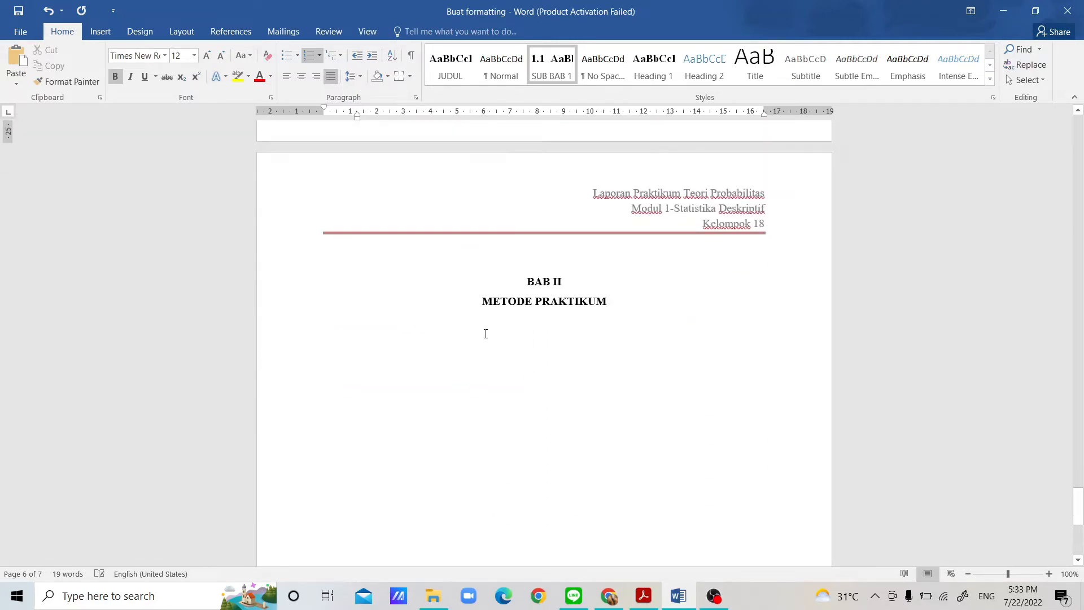
left_click(534, 255)
key("Delete")
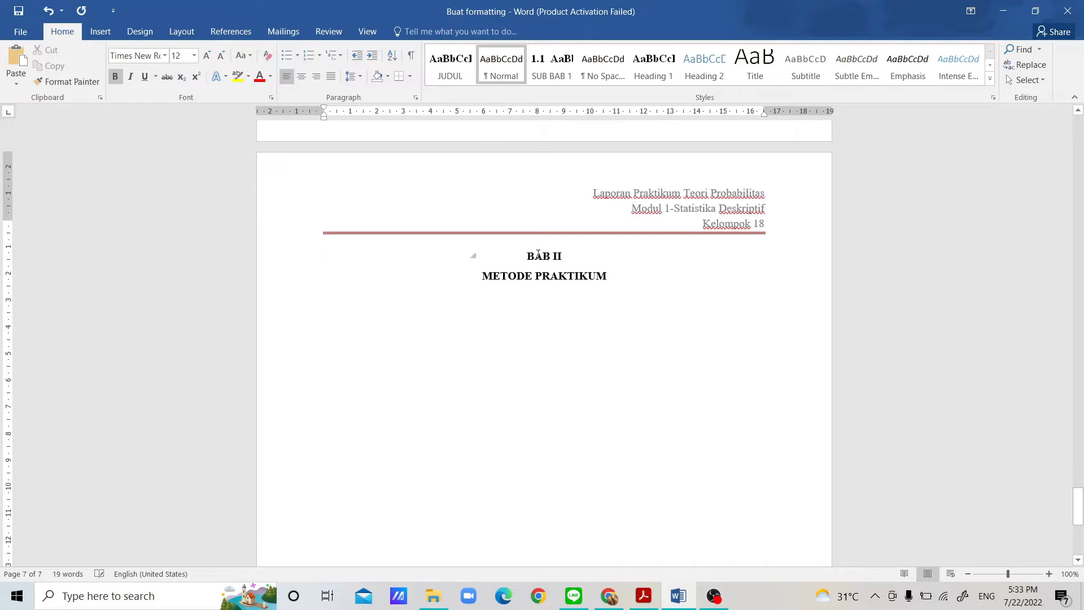
Leave a blank line below METODE PRAKTIKUM and start a left-aligned numbered list in the 1, 2, 3 format.
left_click(435, 297)
left_click(287, 75)
key("Return")
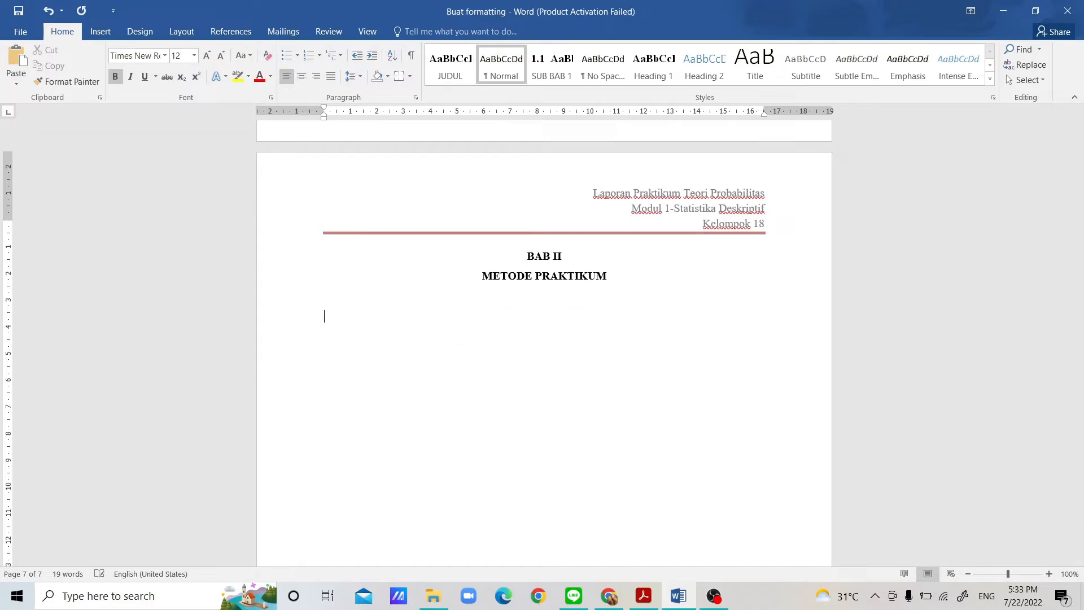
left_click(317, 62)
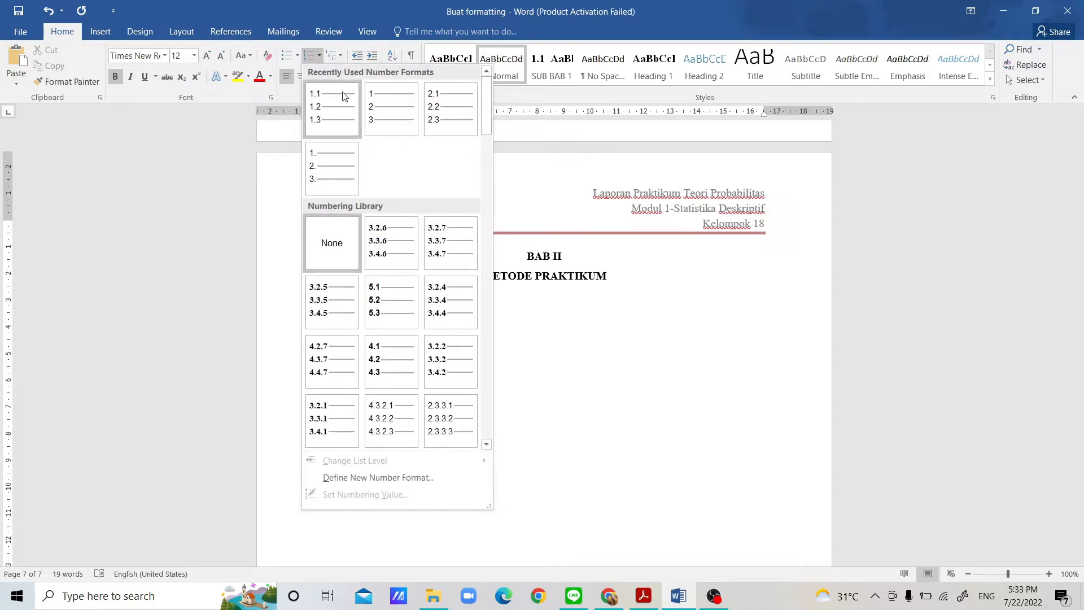
left_click(381, 129)
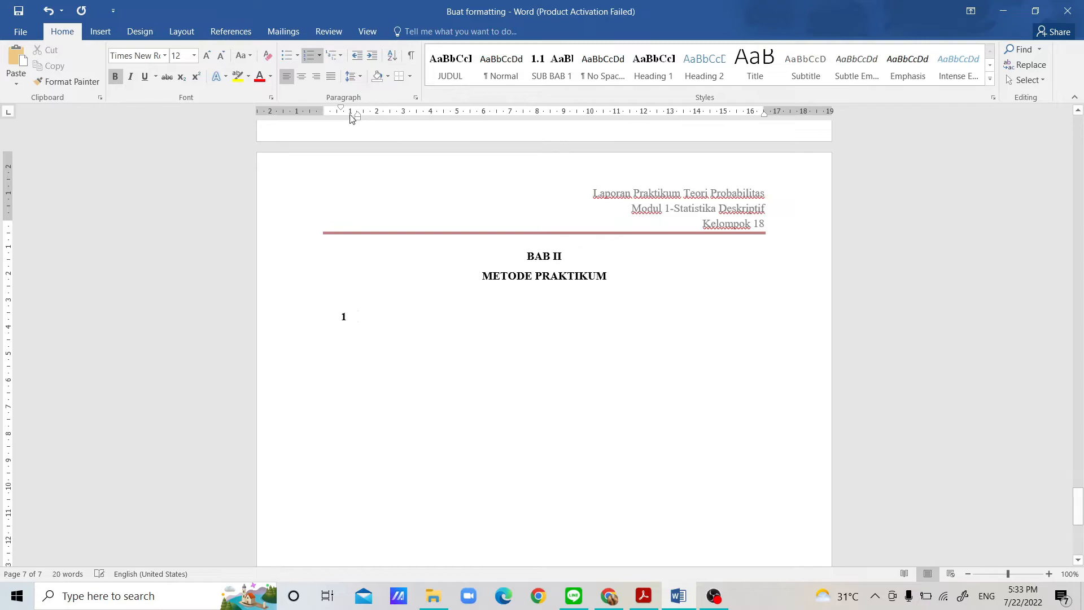
Define a new number format for the list below METODE PRAKTIKUM with the prefix "2." so it numbers as 2.1.
left_click(319, 55)
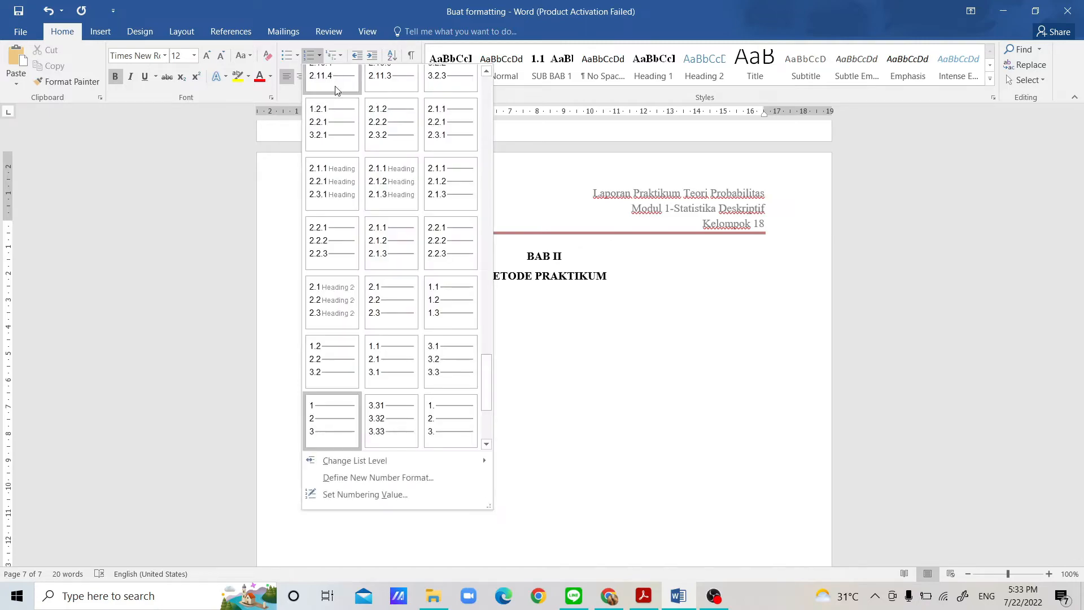
left_click(337, 479)
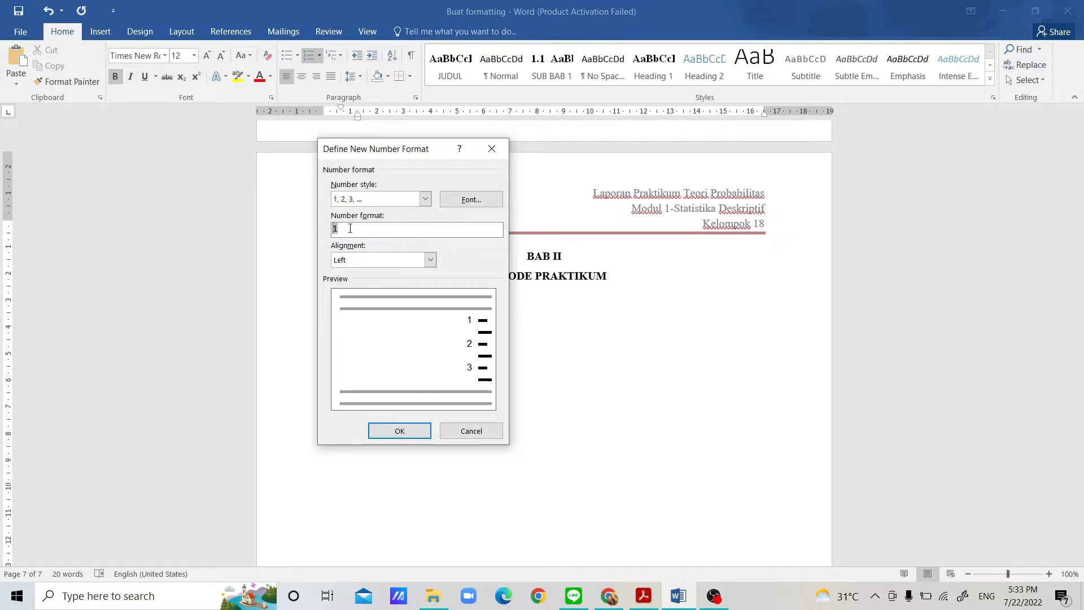
type("2.")
left_click(381, 434)
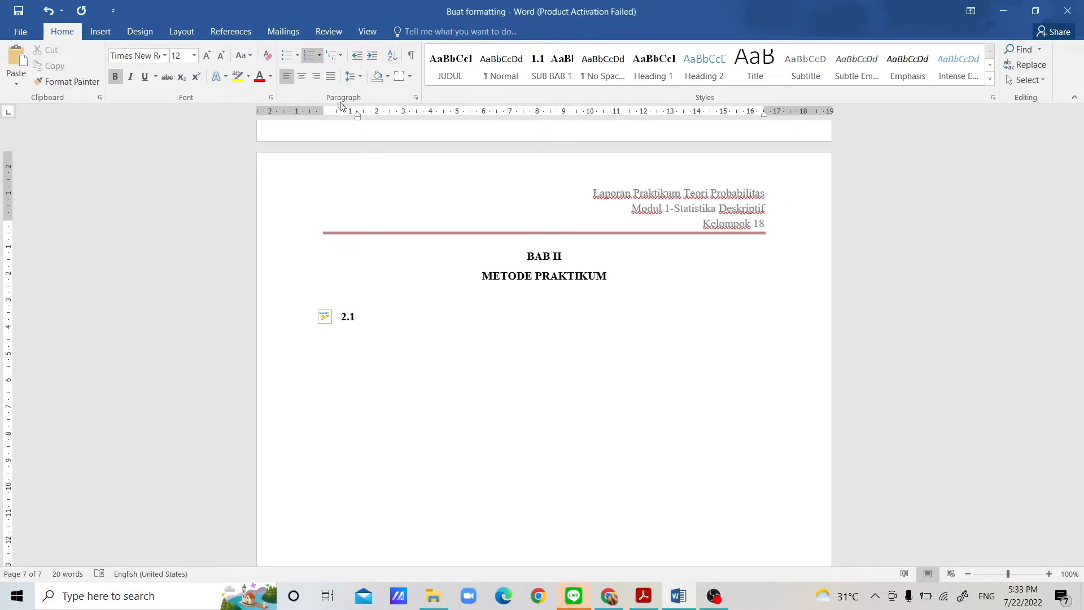
Align the 2.1 number with the left margin and enter the subheading "Flowchart Metode Praktikum".
left_click_drag(341, 108, 325, 111)
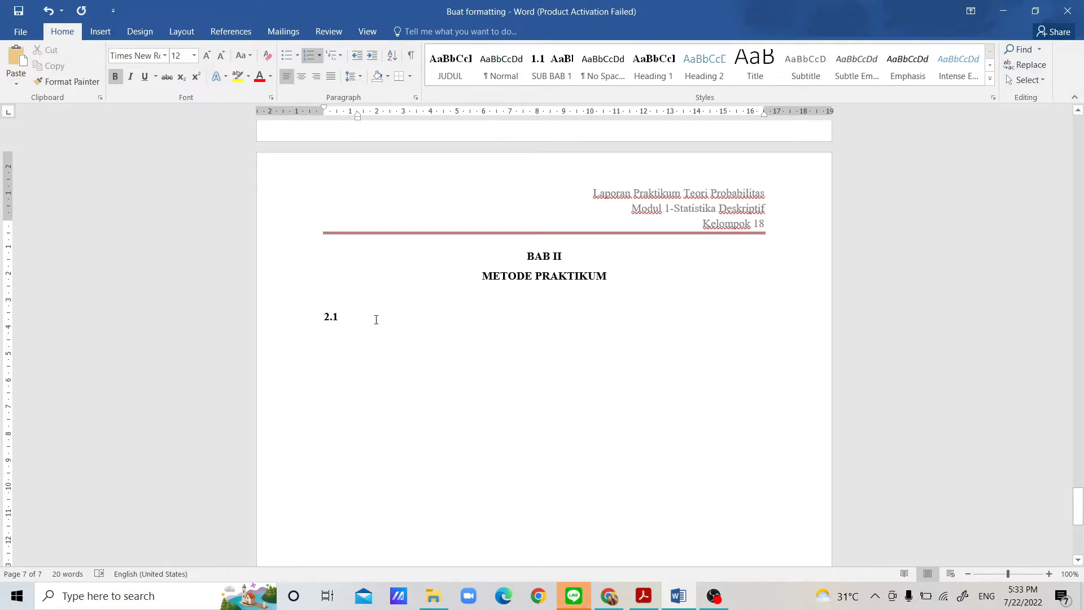
type("Flowchart")
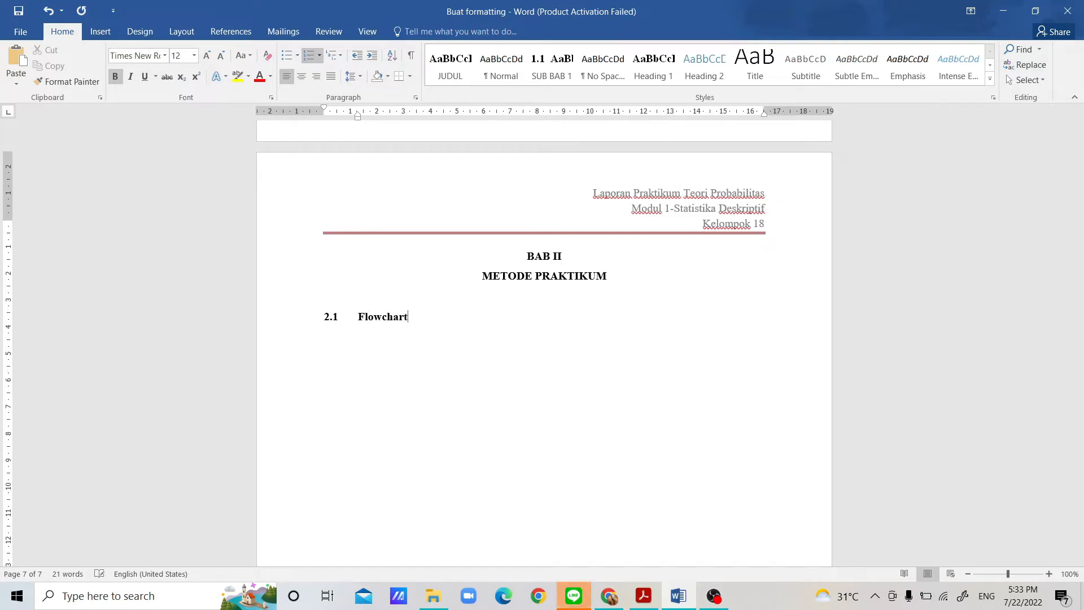
type(" Metode Prak")
type("tikum")
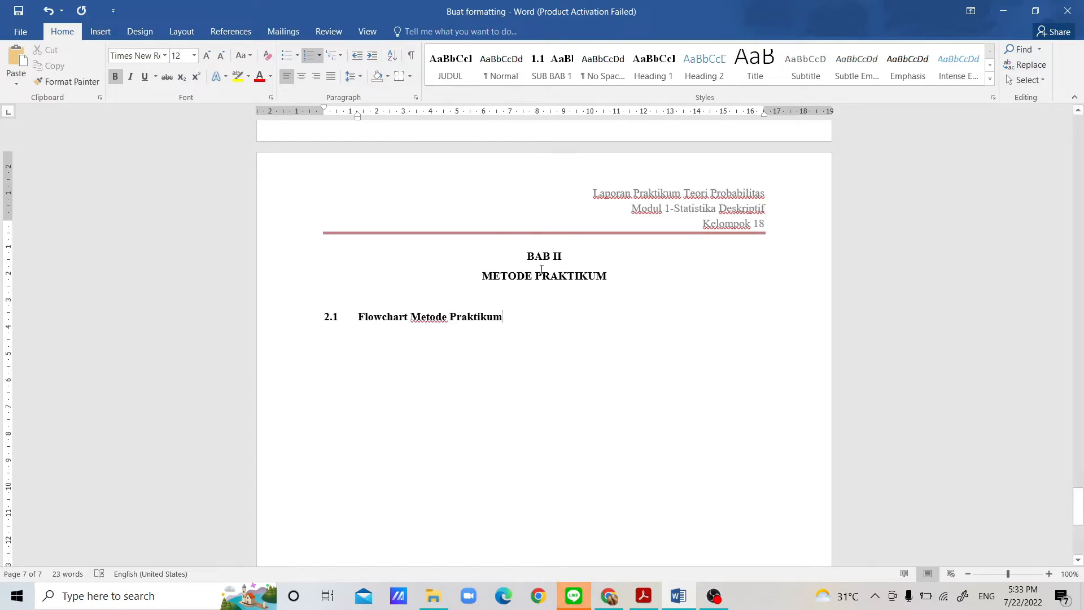
Create a style named SUB BAB 2 from the 2.1 subheading, based on Heading 1 and followed by Normal.
left_click(990, 81)
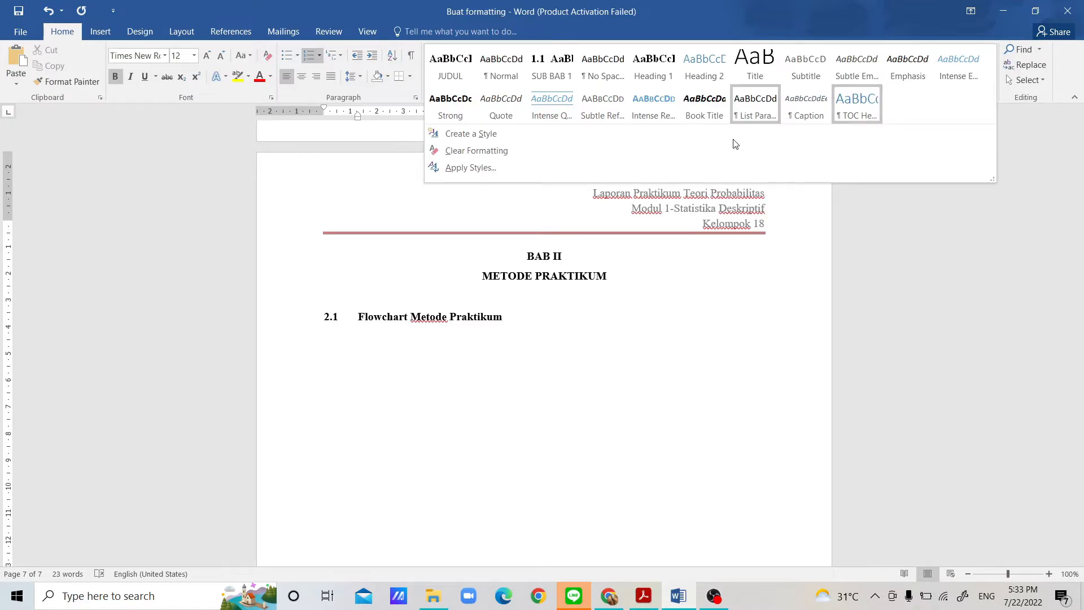
left_click(619, 135)
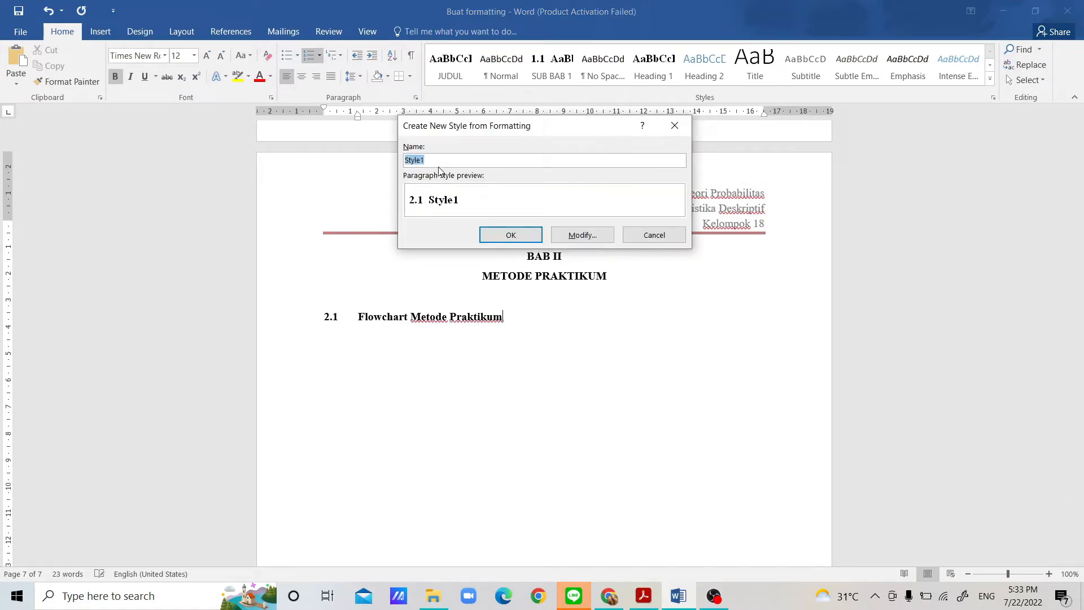
type("SUB BAB 2")
left_click(583, 235)
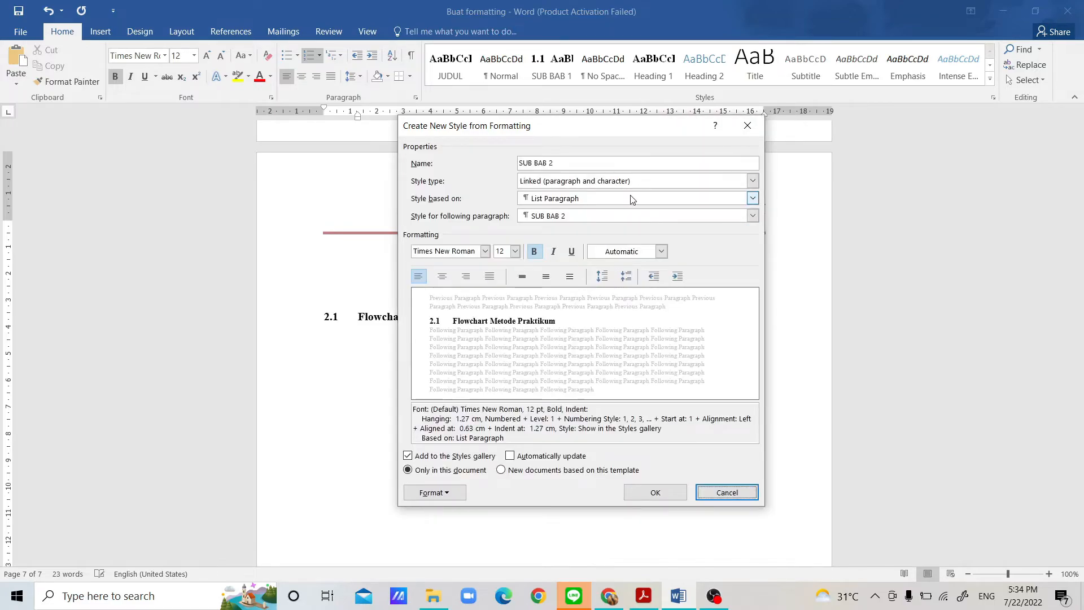
left_click(572, 204)
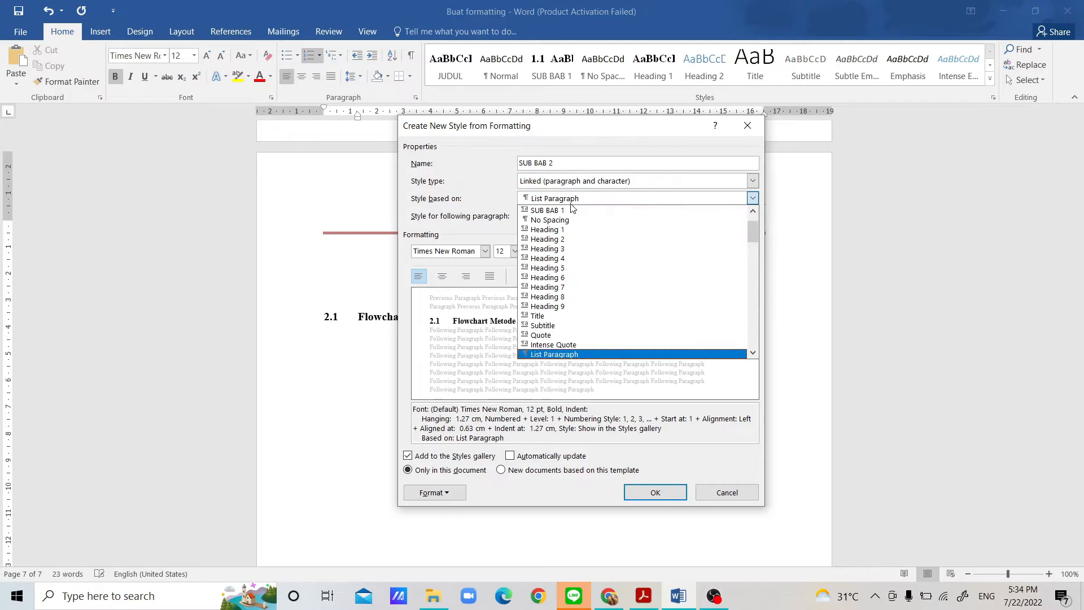
left_click(583, 230)
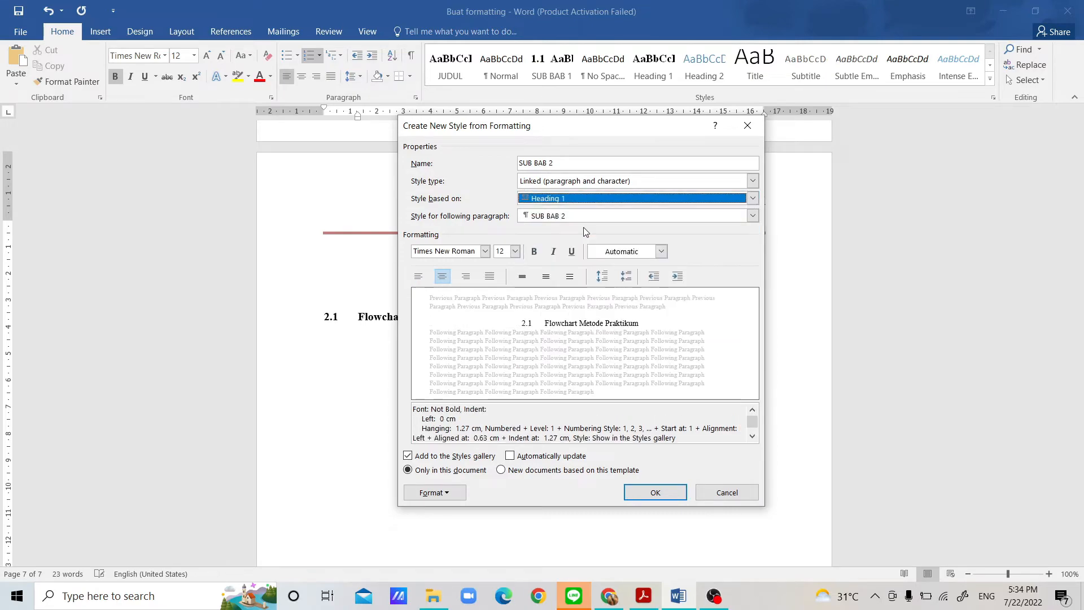
left_click(541, 218)
left_click(542, 237)
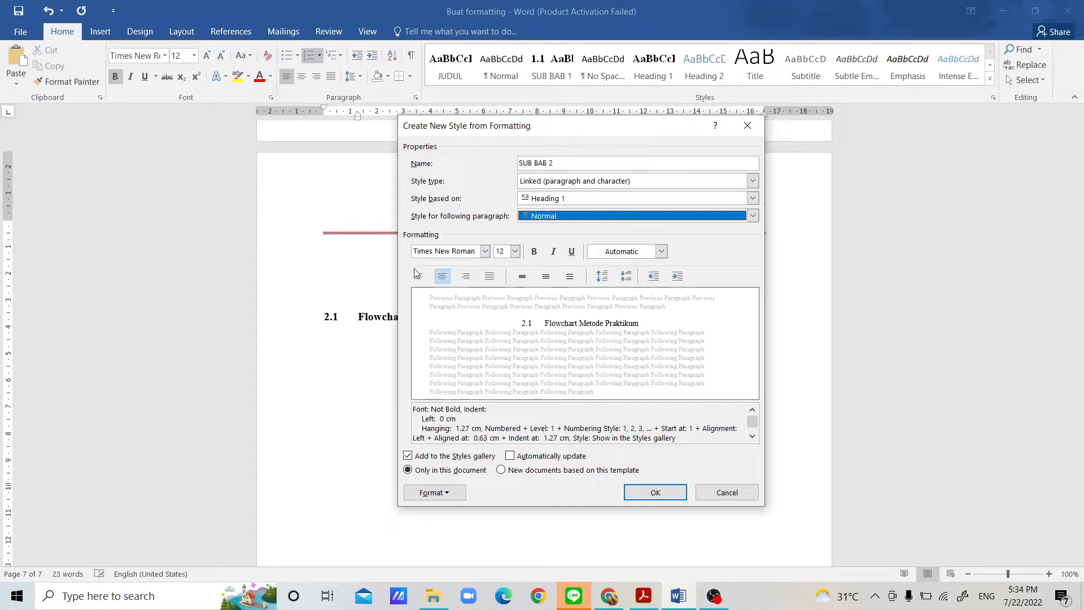
Format the SUB BAB 2 style as bold, automatic colour, justified, with 1.5 line spacing, and save the style.
left_click(534, 252)
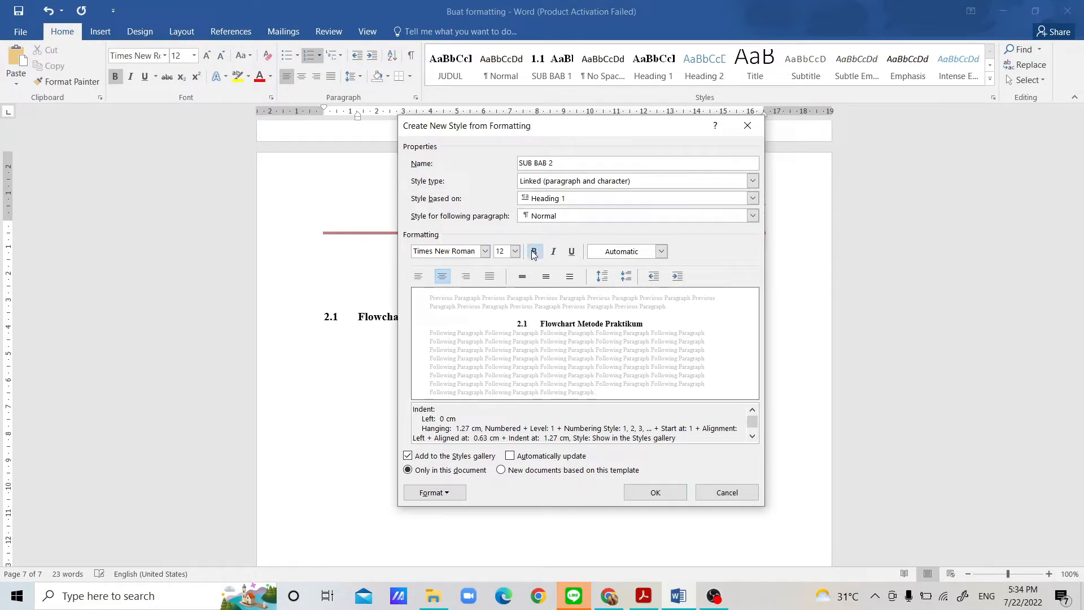
left_click(662, 251)
left_click(651, 270)
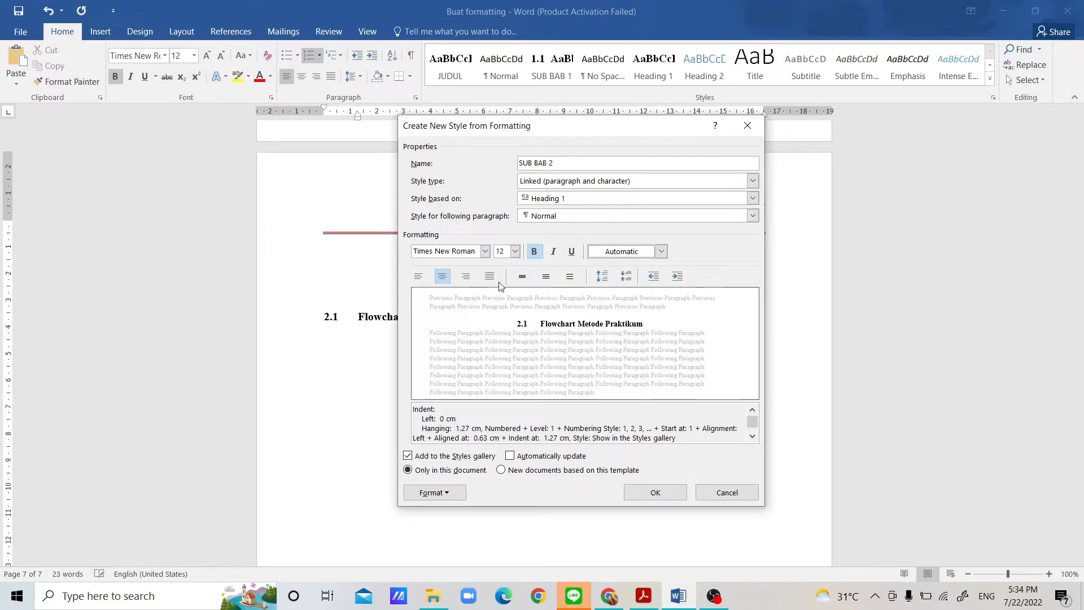
left_click(491, 277)
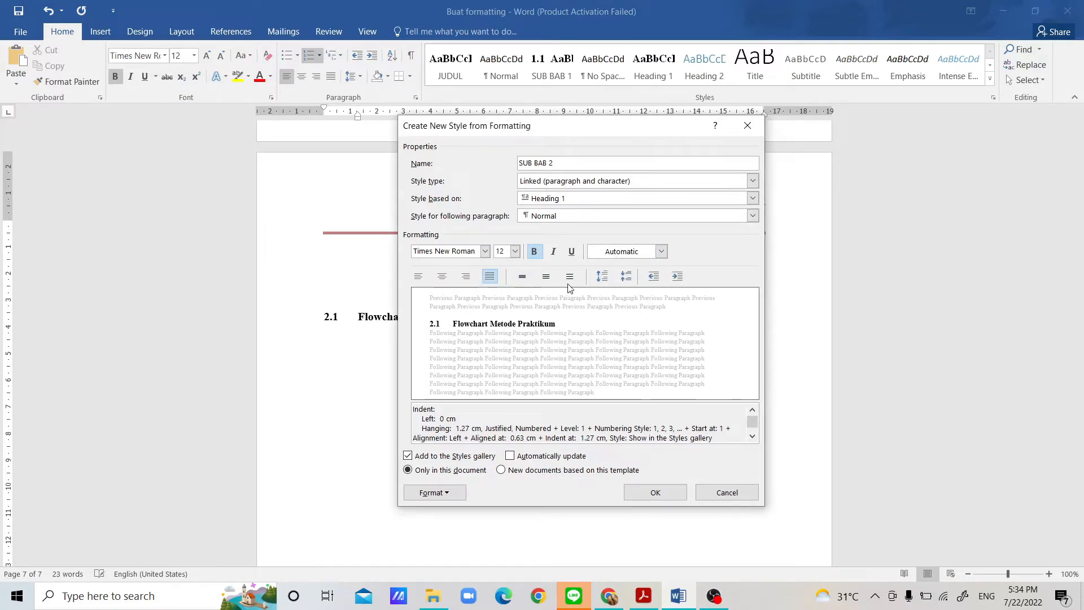
left_click(550, 281)
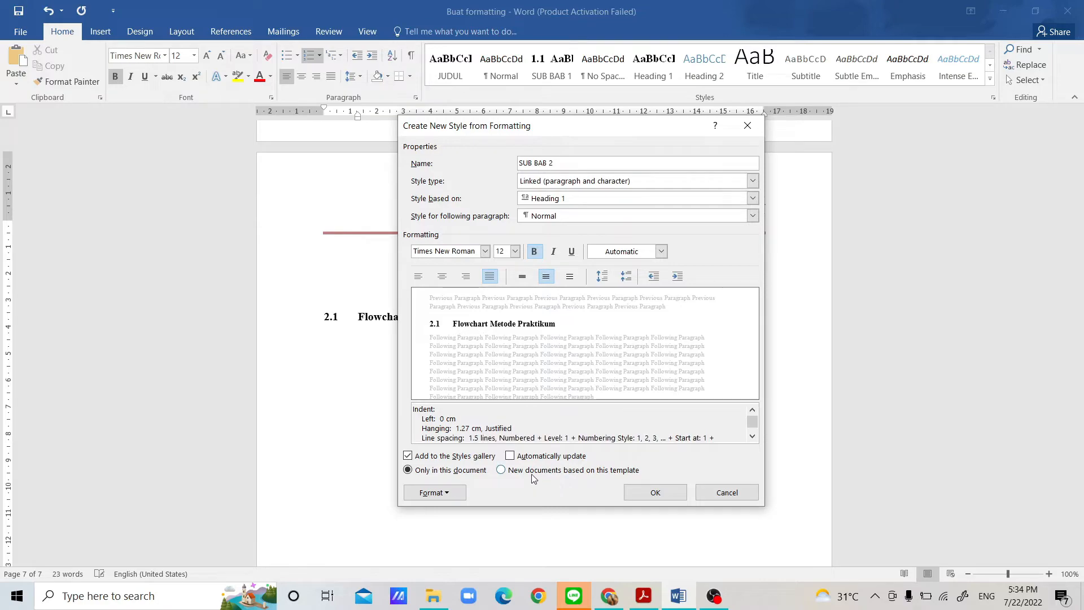
left_click(510, 456)
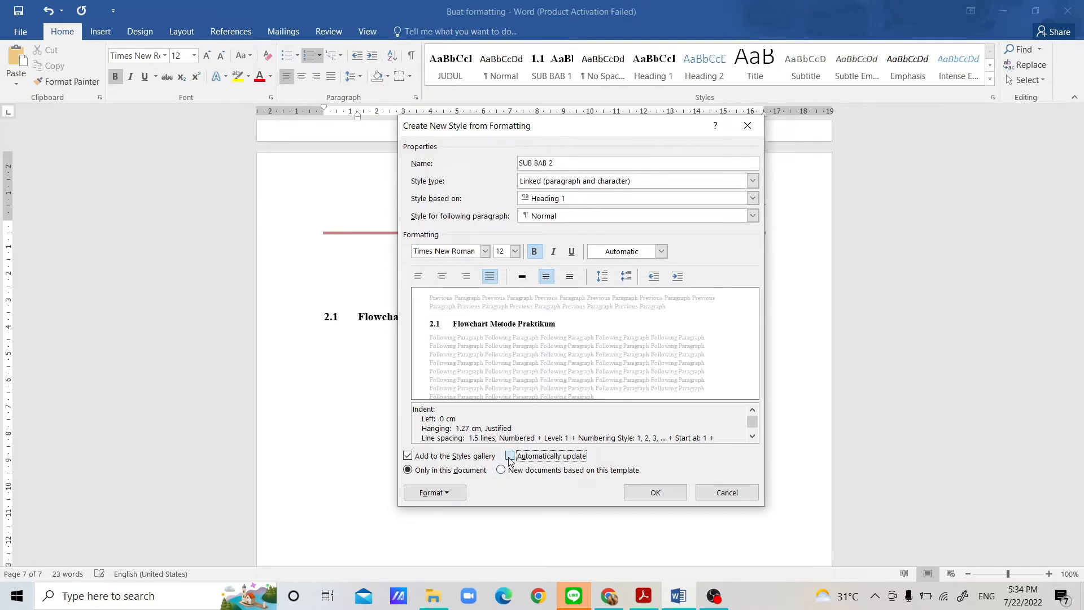
left_click(676, 495)
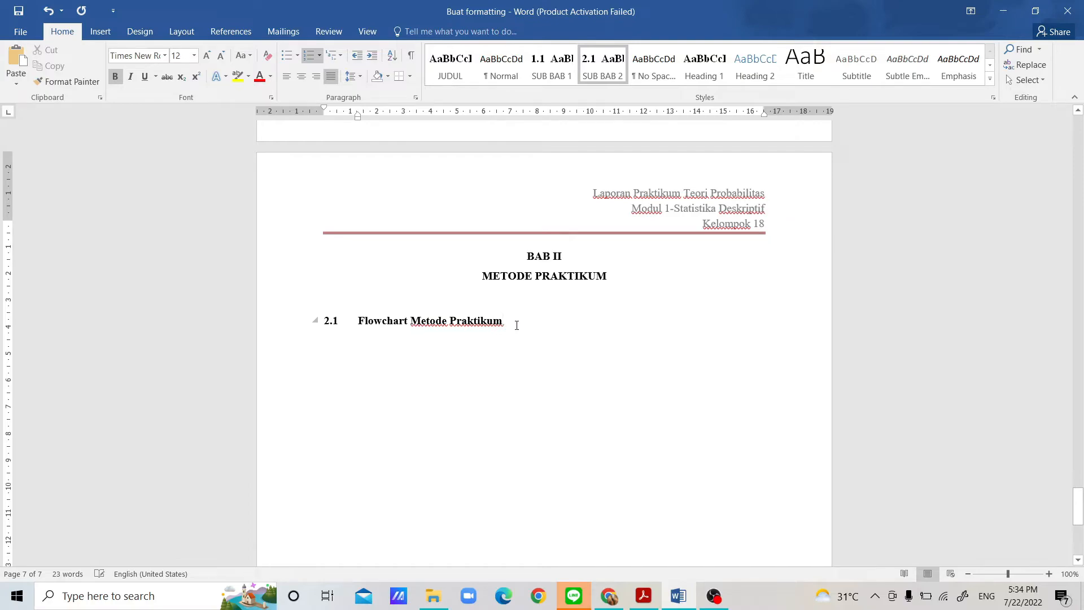
Add the subheading "Penjelasan Flowchart" below Flowchart Metode Praktikum and apply the SUB BAB 2 style to it.
key("Return")
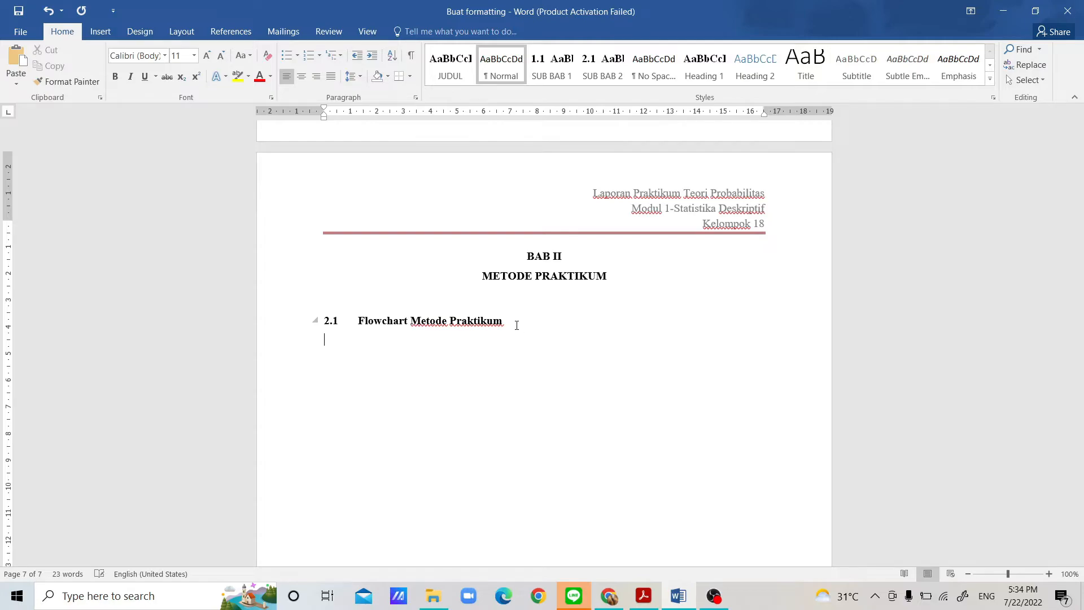
type("Penjelasan Flowchart")
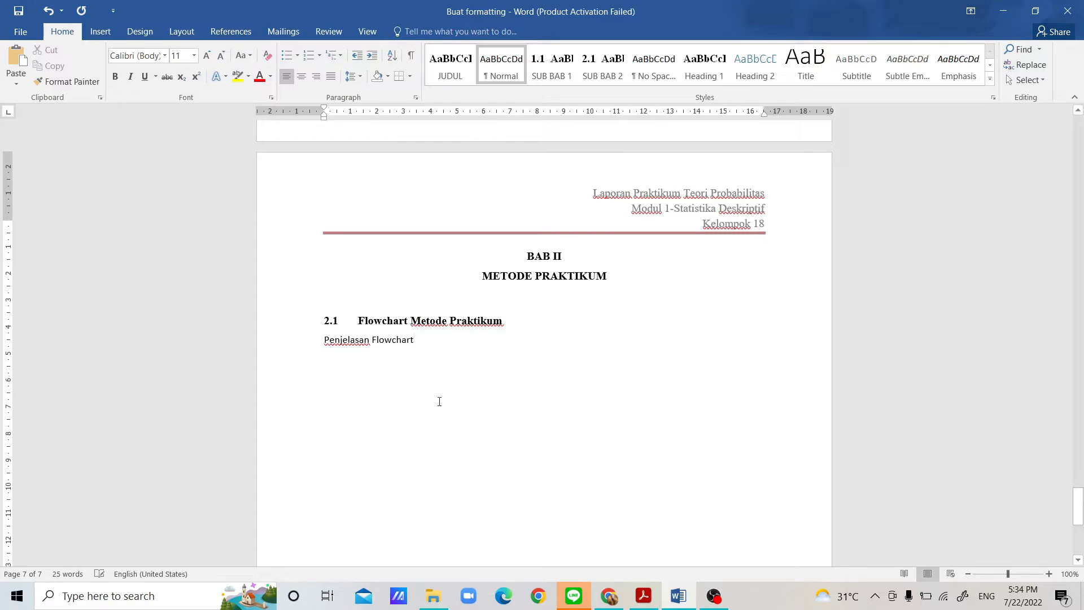
left_click(317, 346)
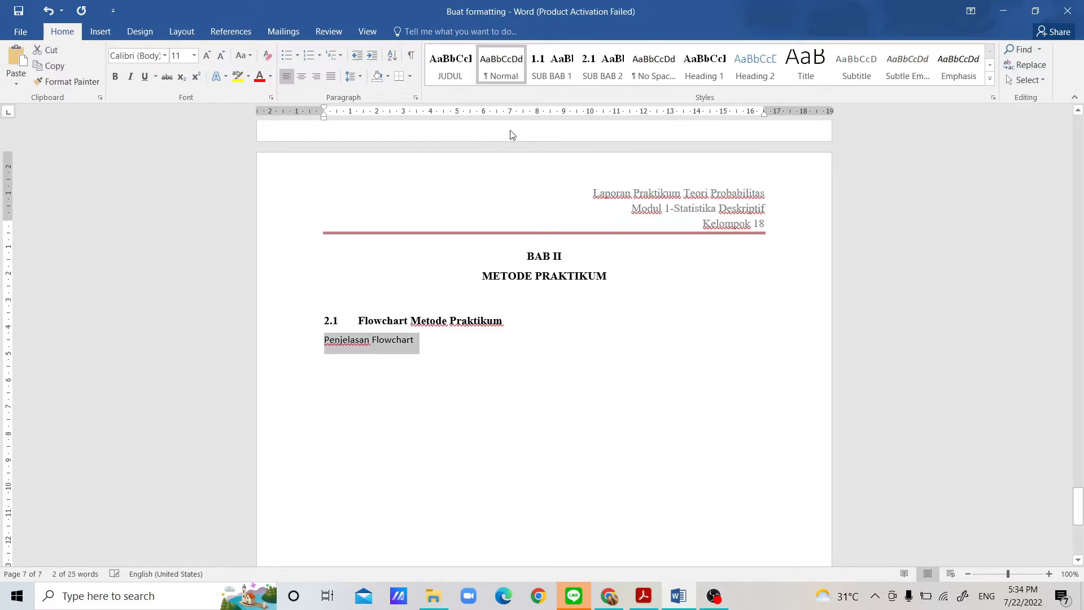
left_click(604, 80)
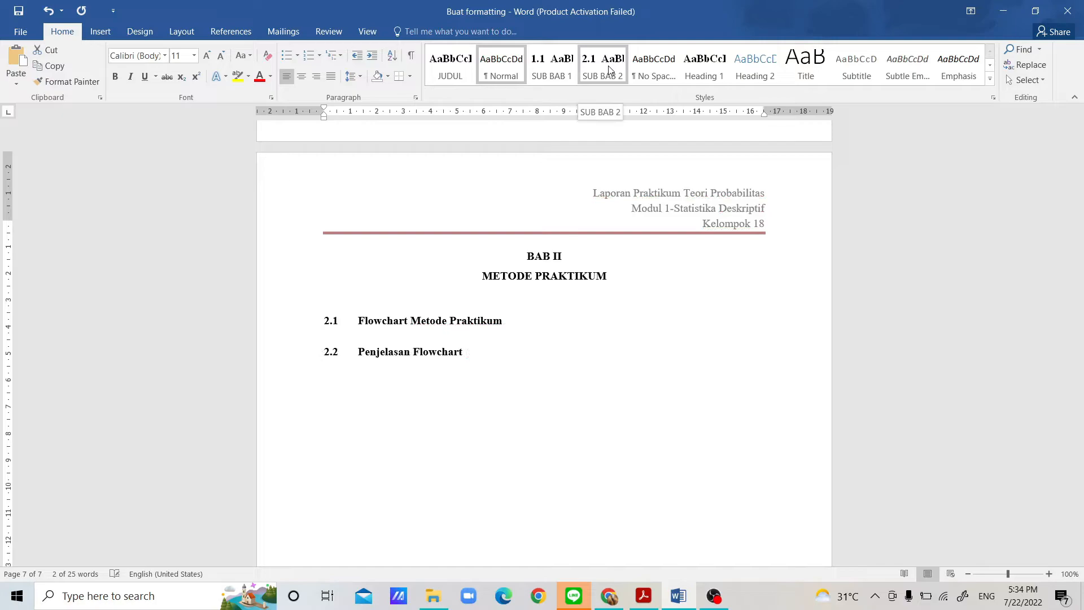
left_click(371, 378)
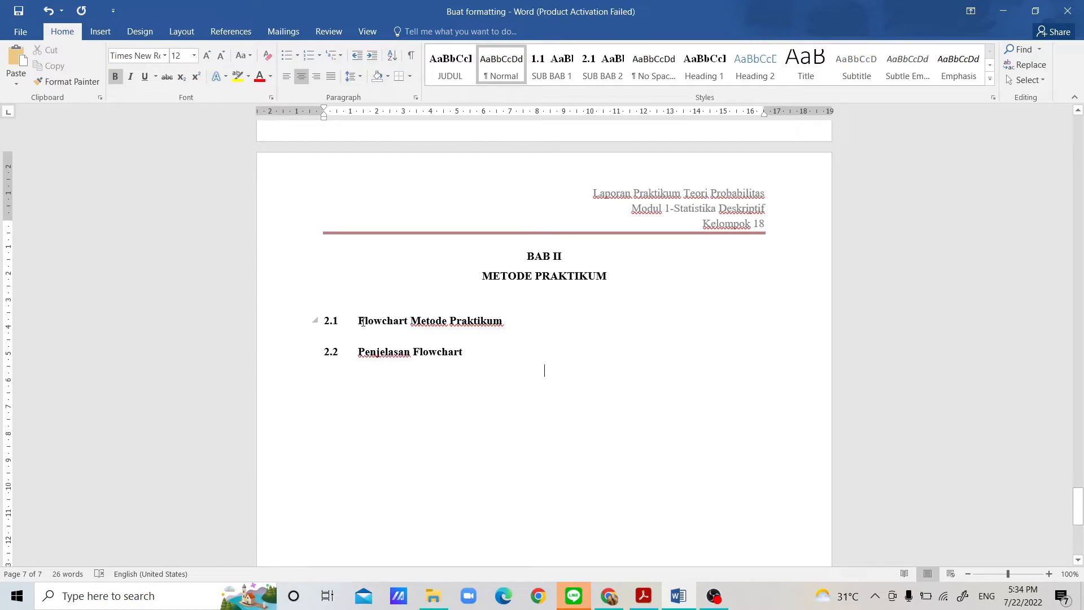
left_click(452, 355)
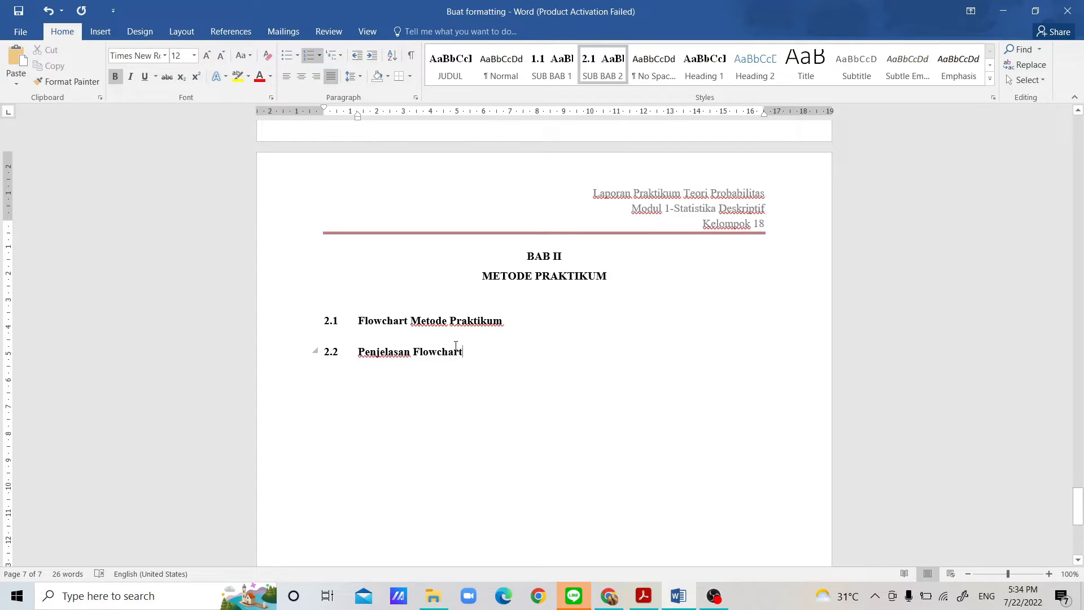
Insert the built-in Automatic Table 1 table of contents below the DAFTAR ISI heading.
scroll(480, 310, "up", 20)
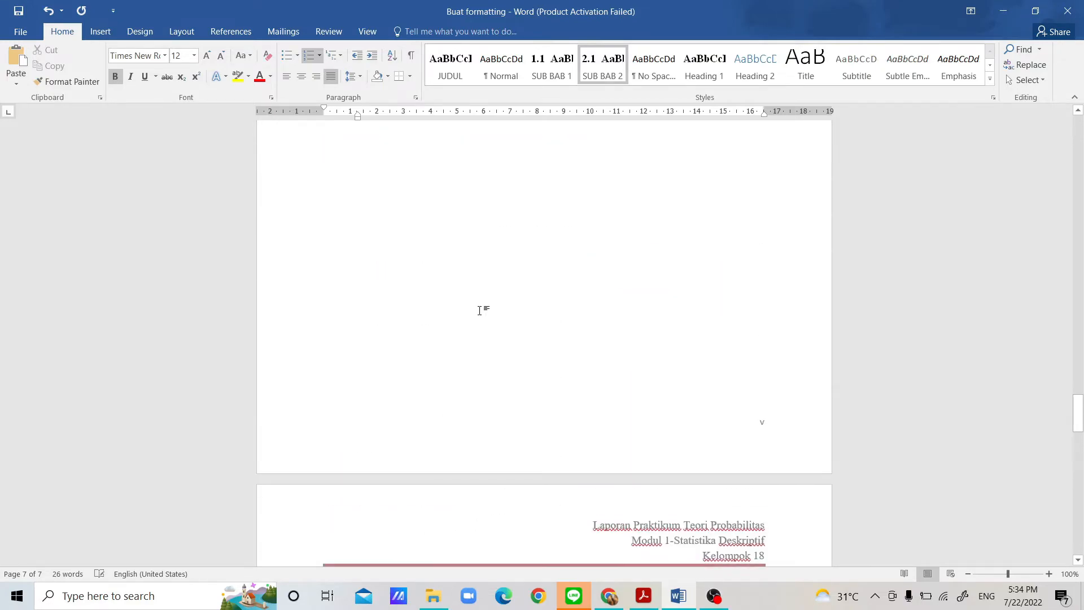
scroll(480, 311, "up", 10)
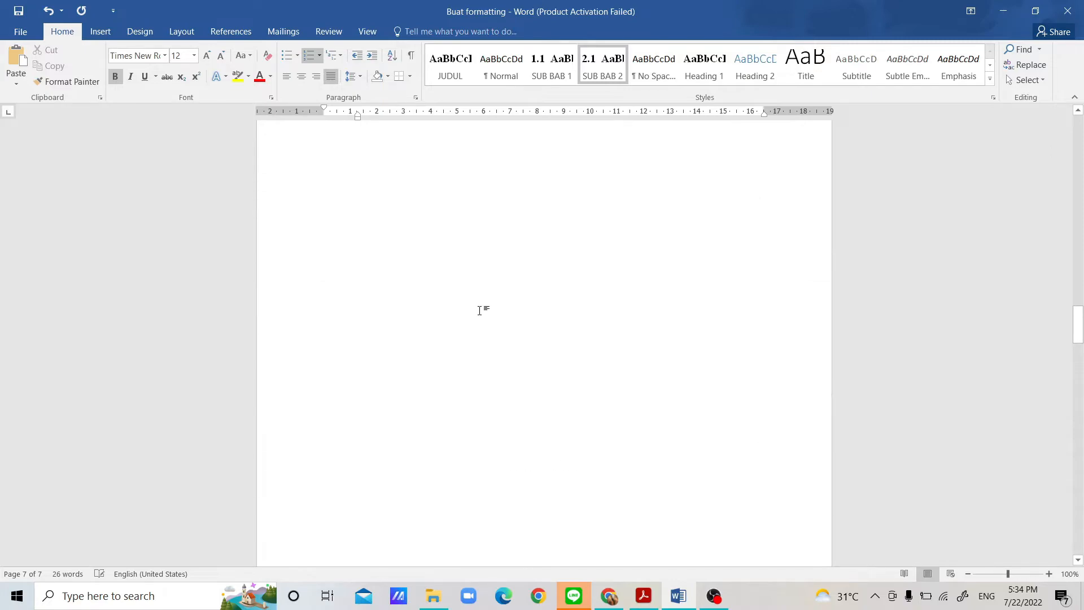
scroll(481, 311, "up", 2)
left_click(508, 355)
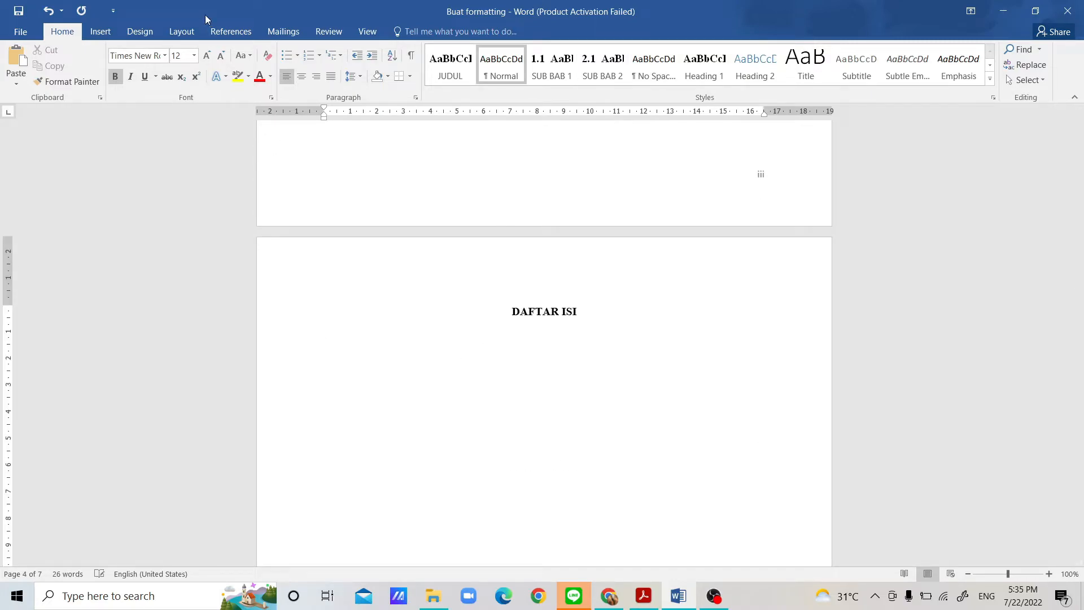
left_click(218, 36)
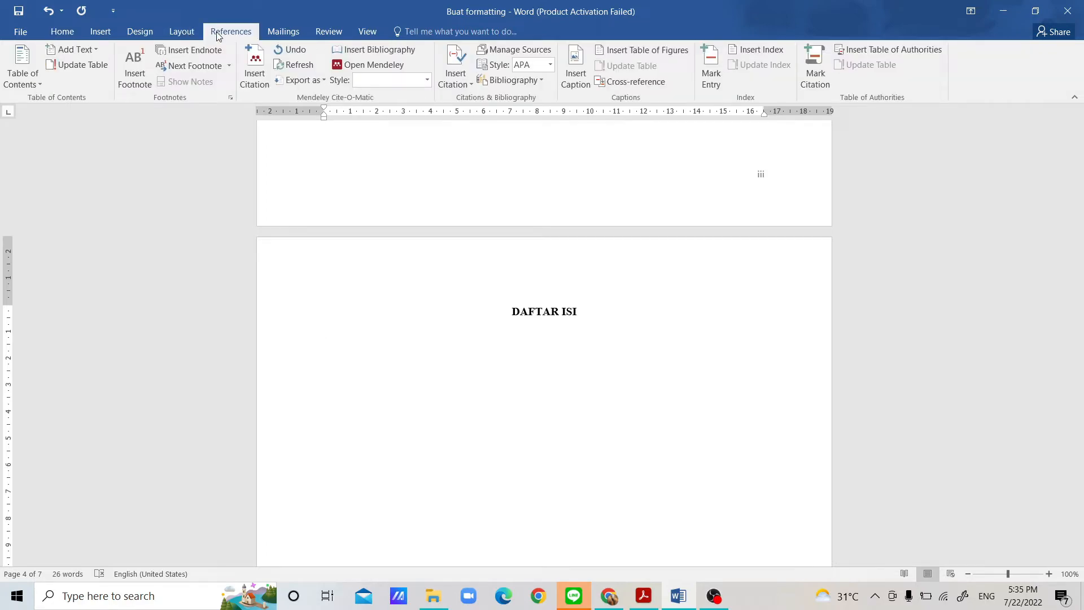
left_click(31, 84)
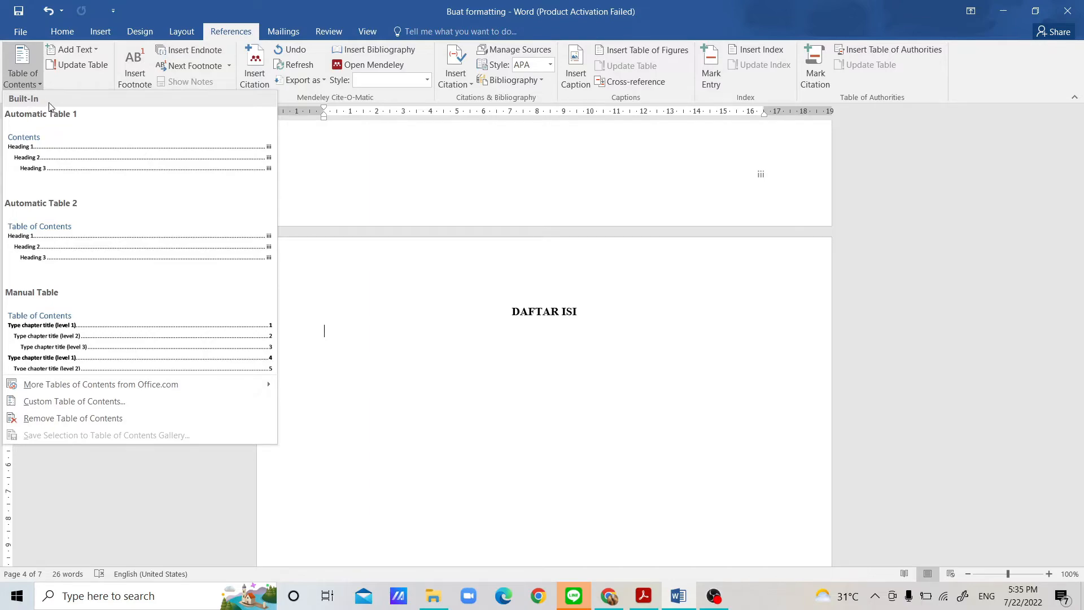
left_click(79, 166)
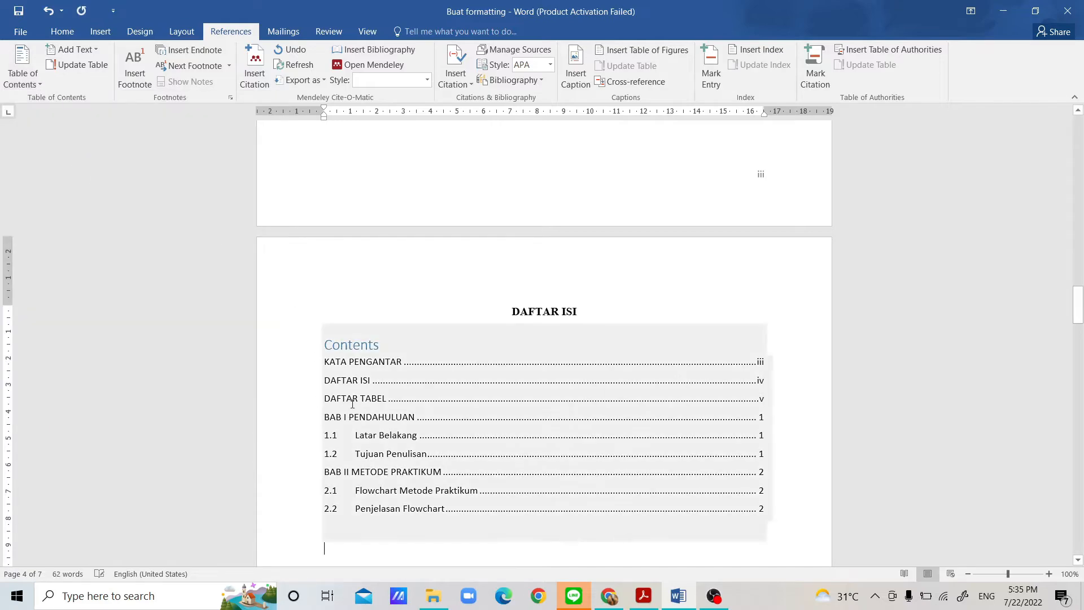
Delete the "Contents" title above the entries of the table of contents.
scroll(352, 402, "down", 3)
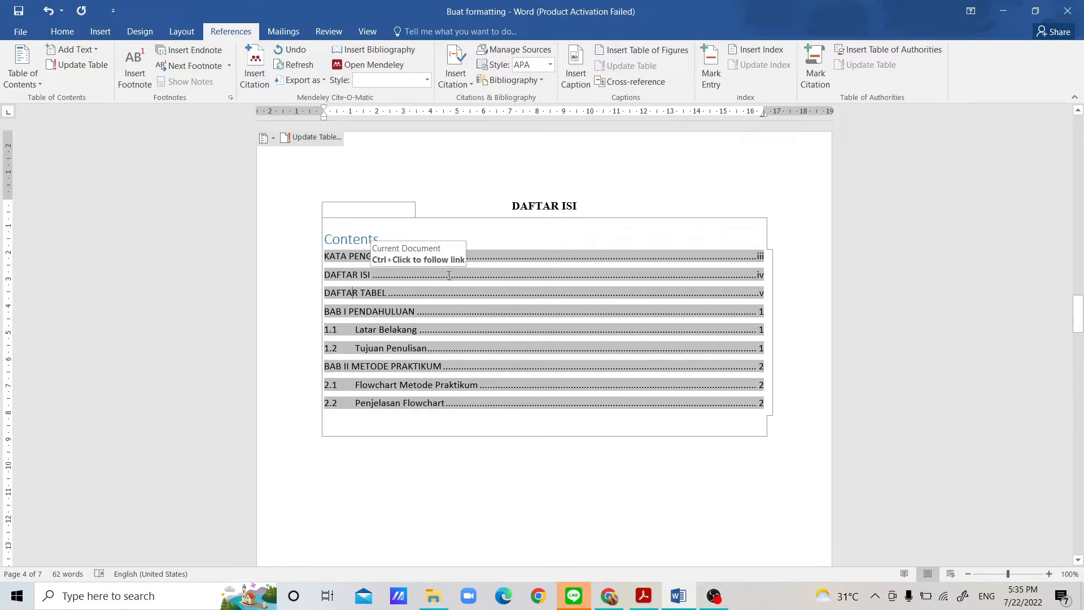
scroll(413, 369, "down", 4)
scroll(413, 369, "up", 2)
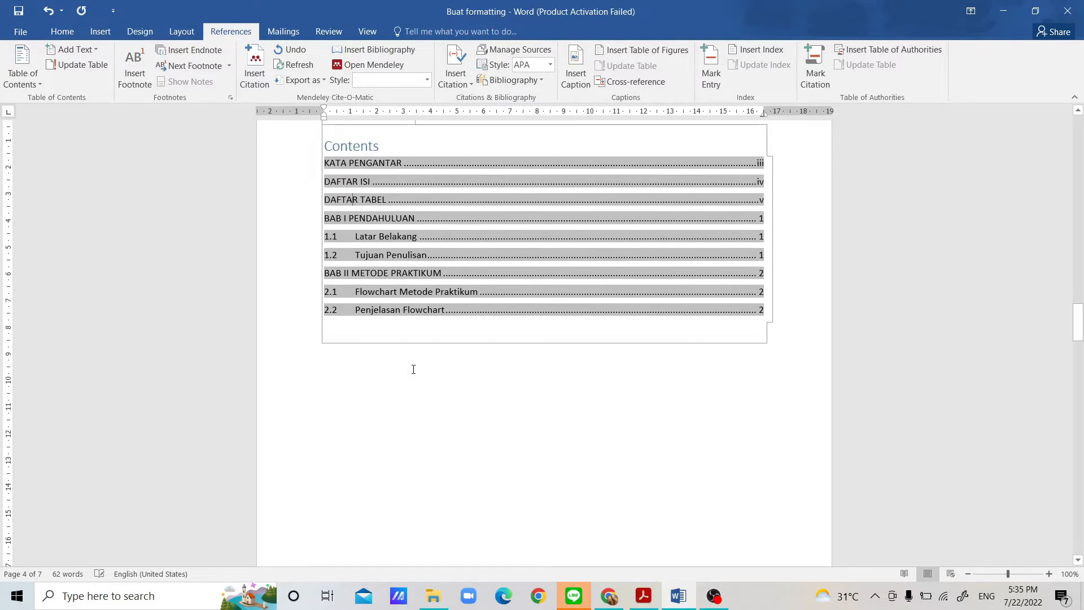
scroll(387, 195, "up", 1)
left_click(386, 178)
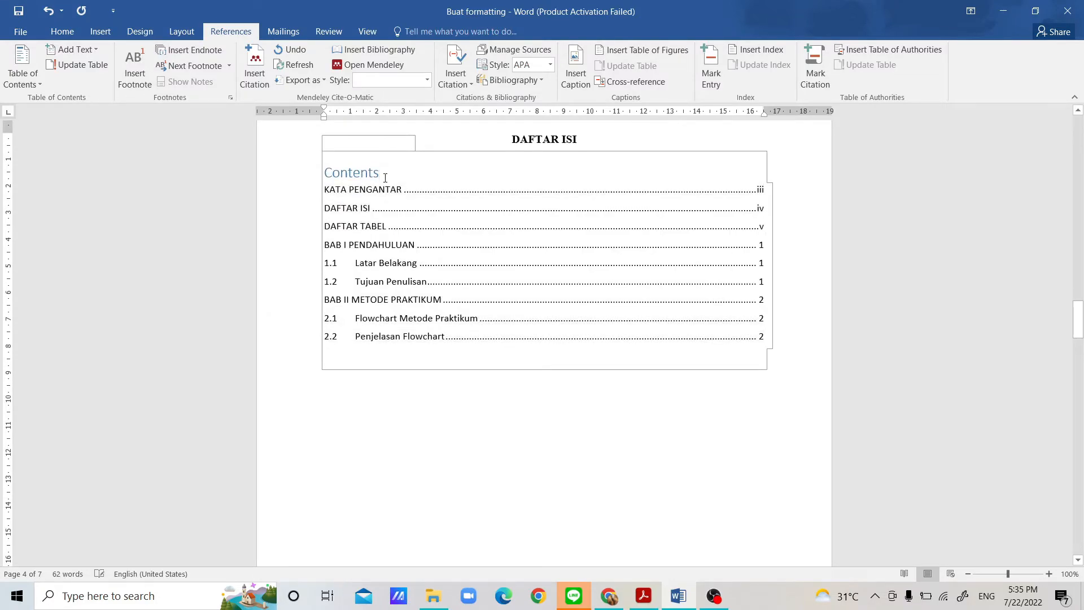
left_click_drag(386, 177, 333, 180)
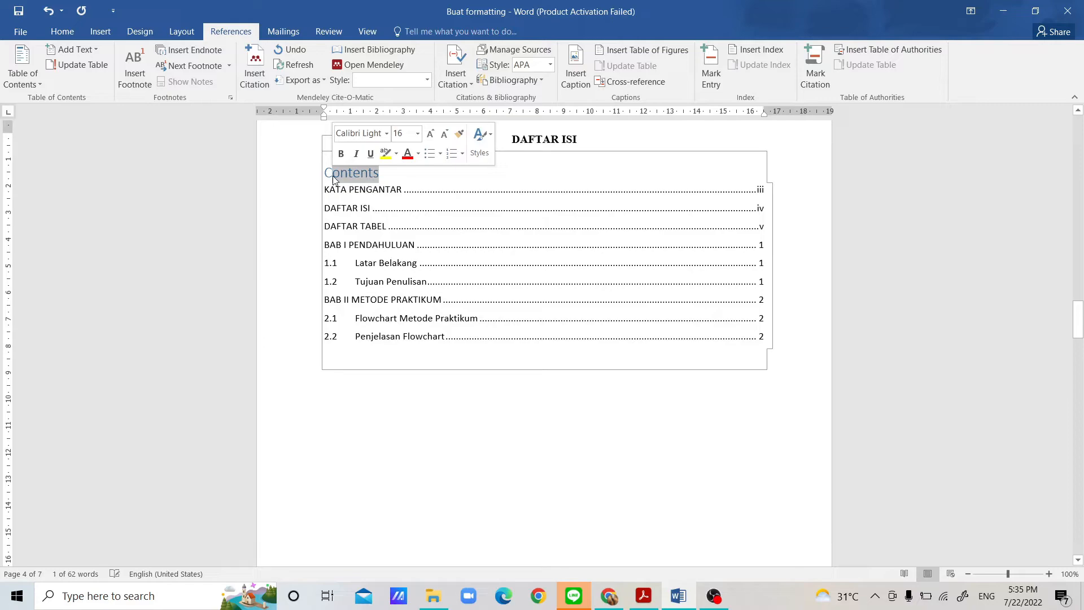
key("BackSpace")
key("BackSpace")
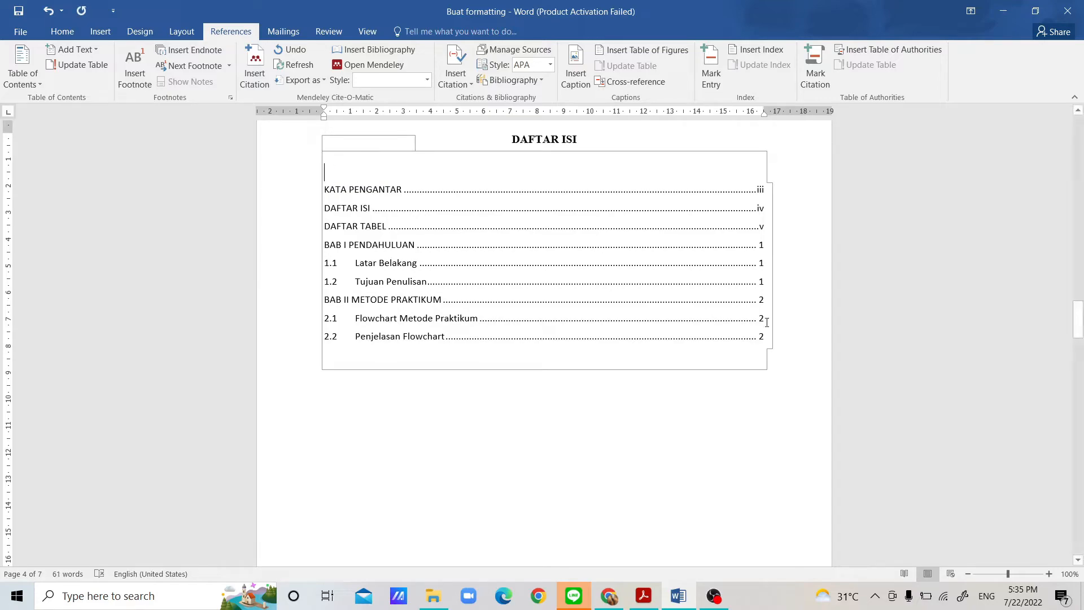
Format all entries of the table of contents in Times New Roman, size 12.
left_click_drag(766, 337, 321, 195)
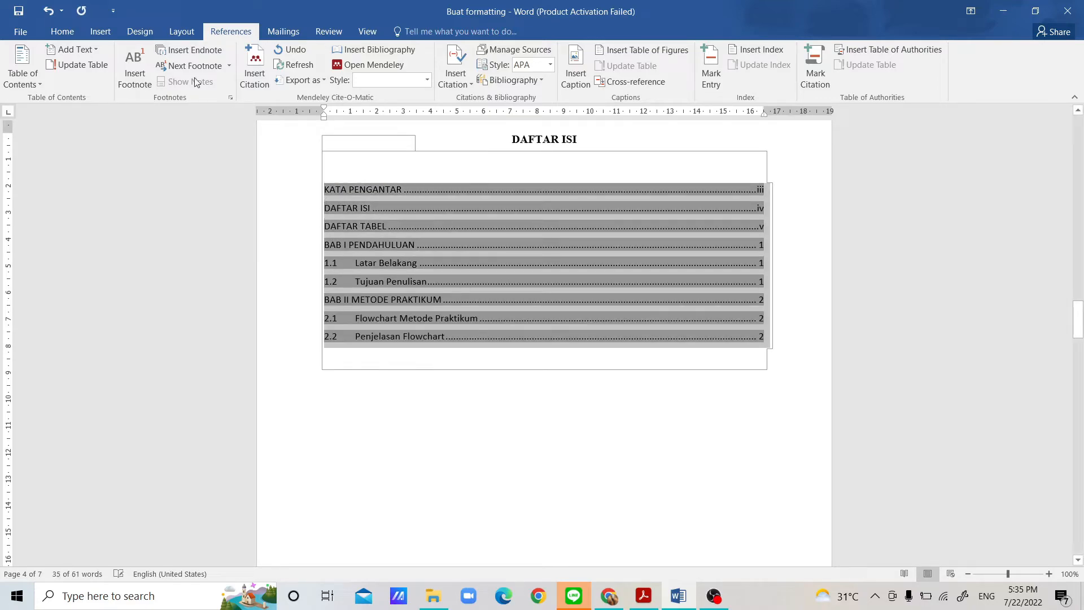
left_click(60, 32)
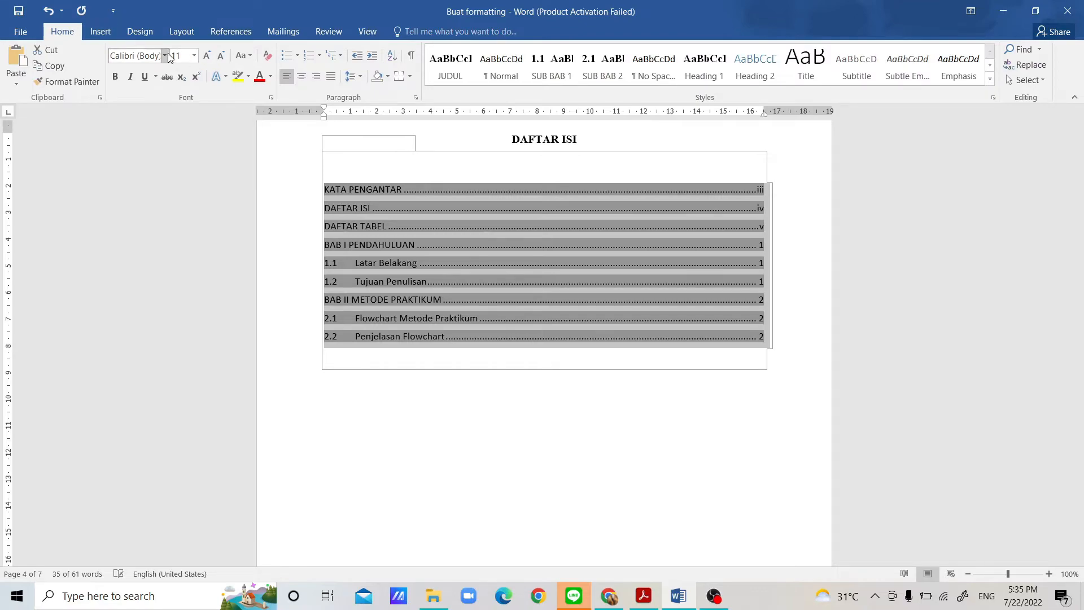
left_click(166, 55)
left_click(169, 137)
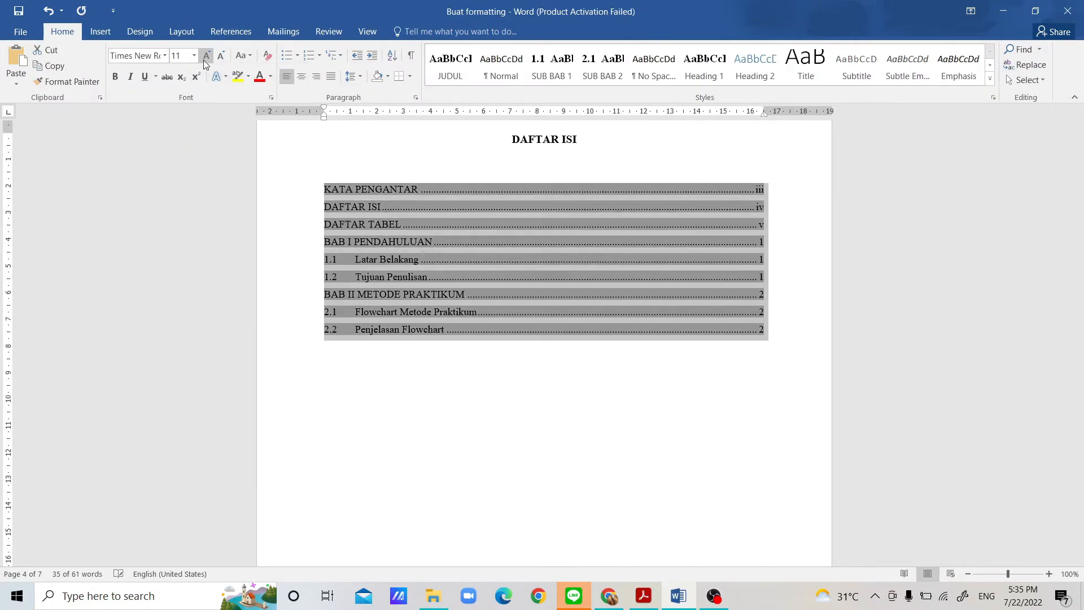
left_click(195, 60)
left_click(177, 125)
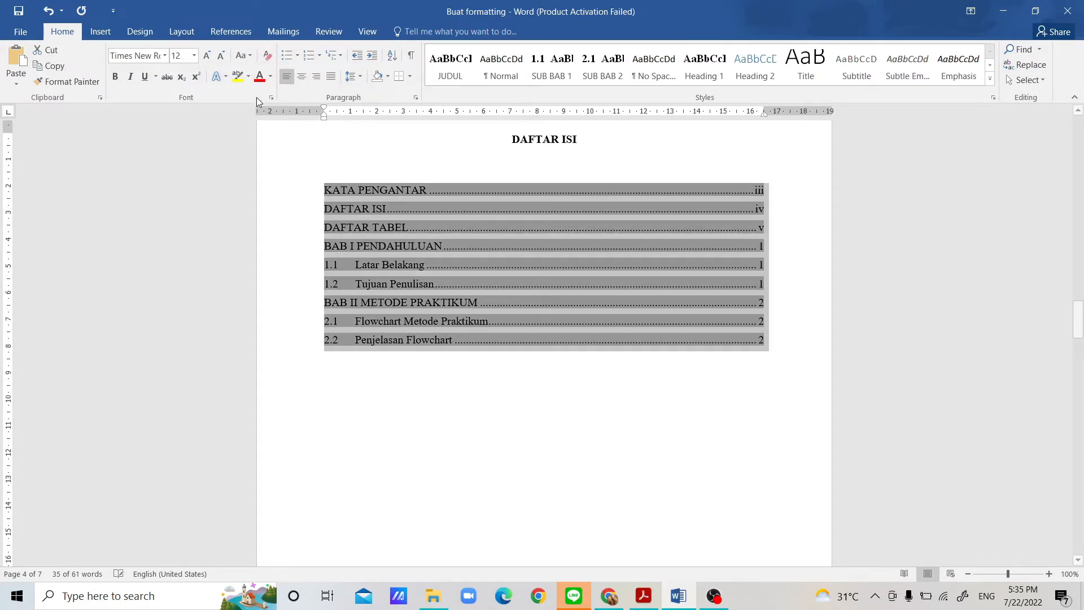
Set the table of contents entries to 1.5 line spacing and remove the space after each paragraph.
left_click(354, 76)
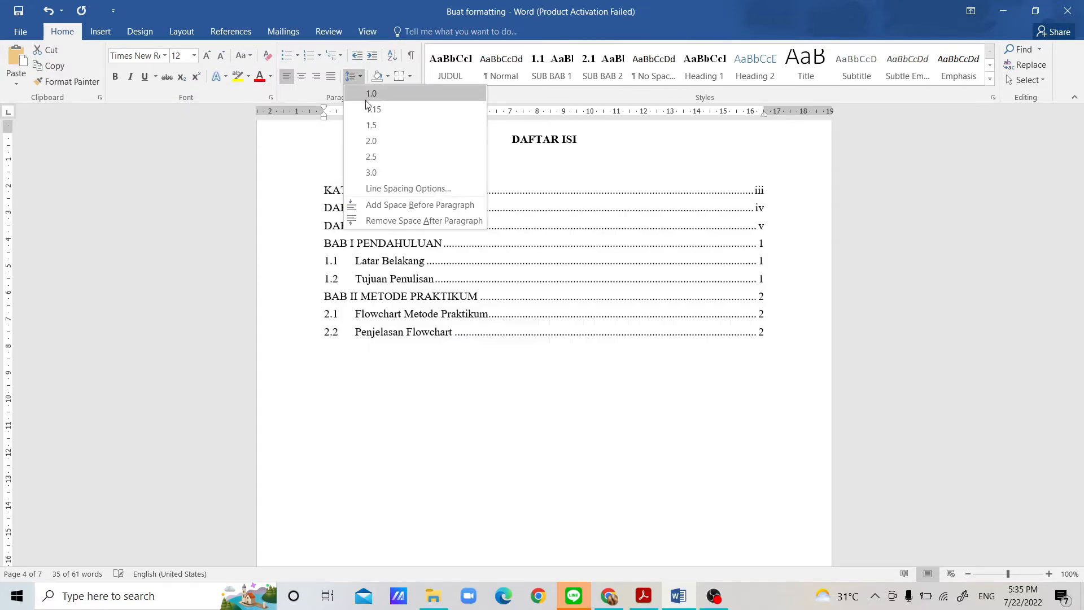
left_click(378, 125)
left_click(355, 76)
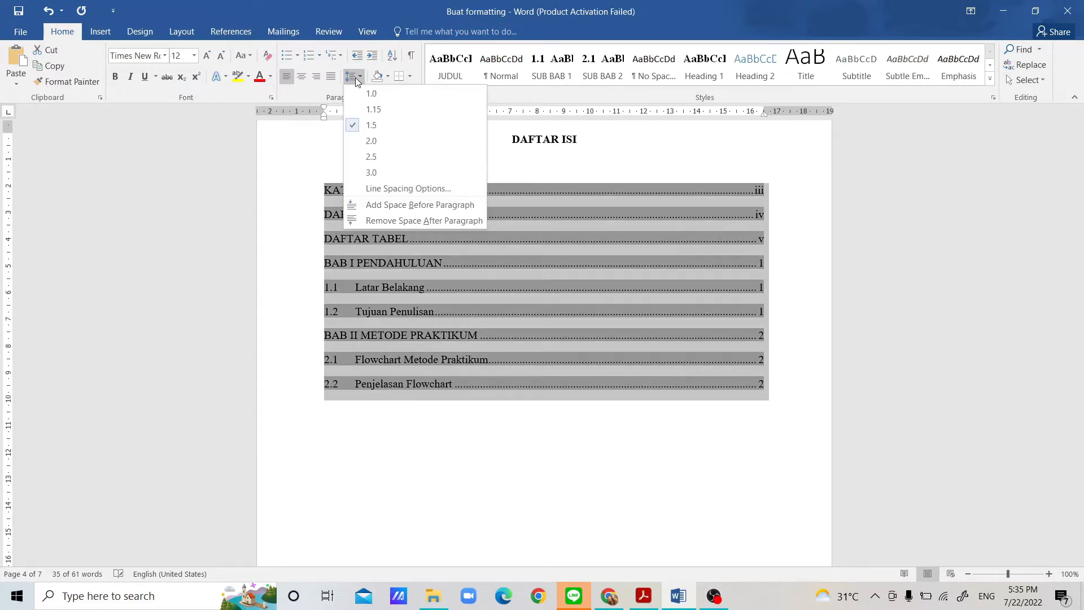
left_click(395, 221)
left_click(380, 401)
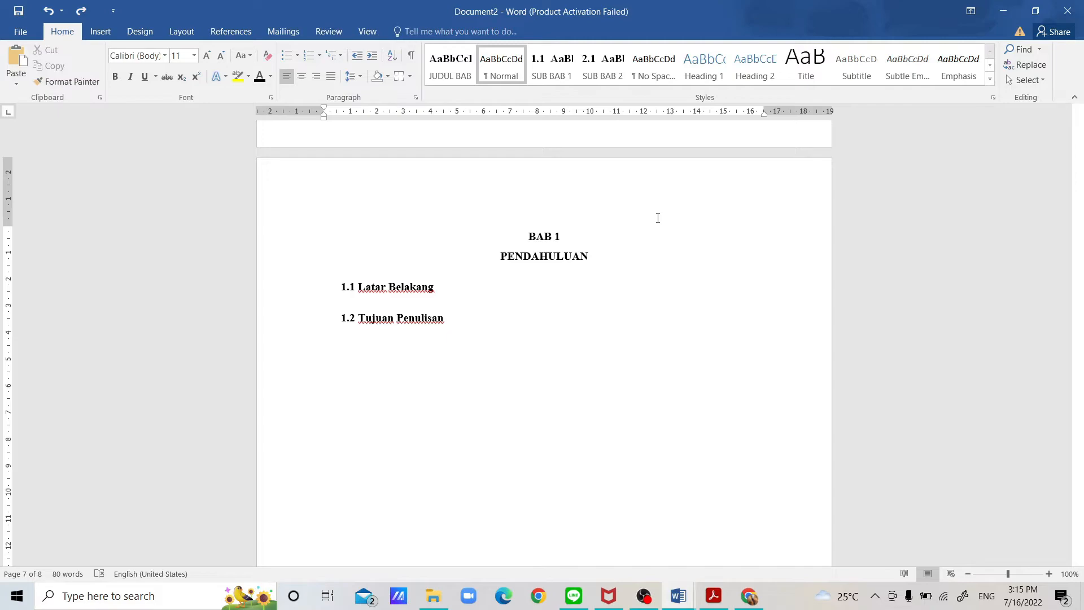
In Document2, enter "Departemen Teknik Industri", "Universitas Diponegoro" and "2022" on three lines in the Section 4 footer, with "2022" beside the page number.
scroll(658, 218, "down", 5)
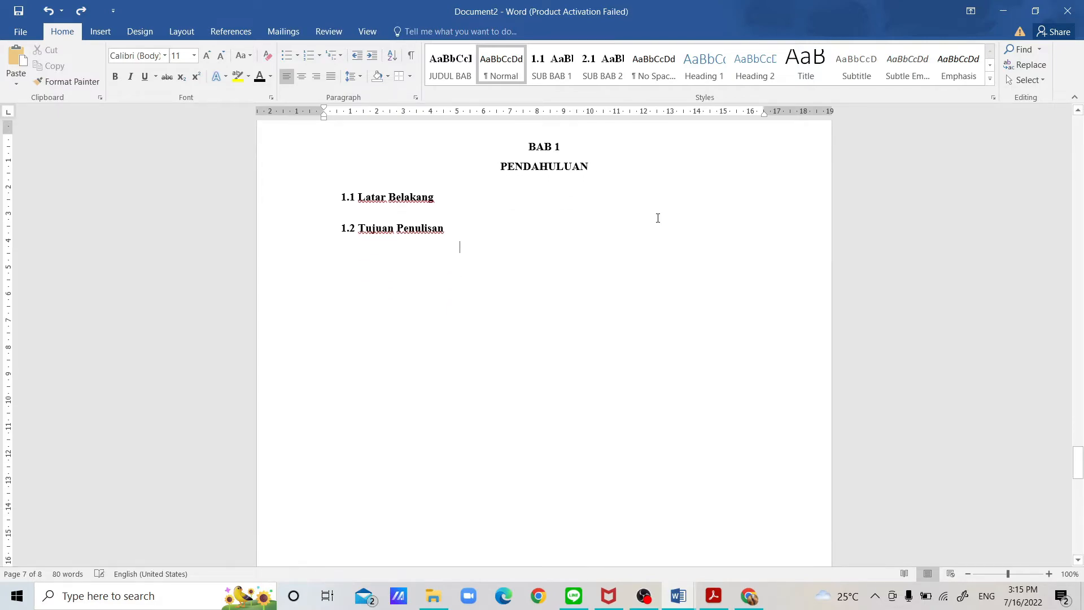
scroll(658, 218, "down", 2)
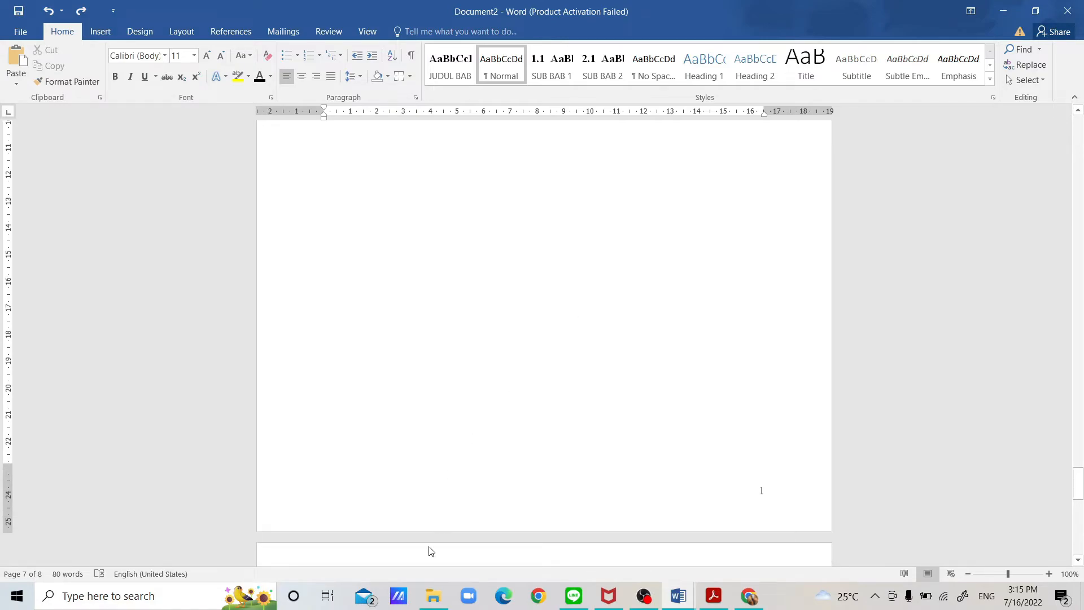
double_click(399, 504)
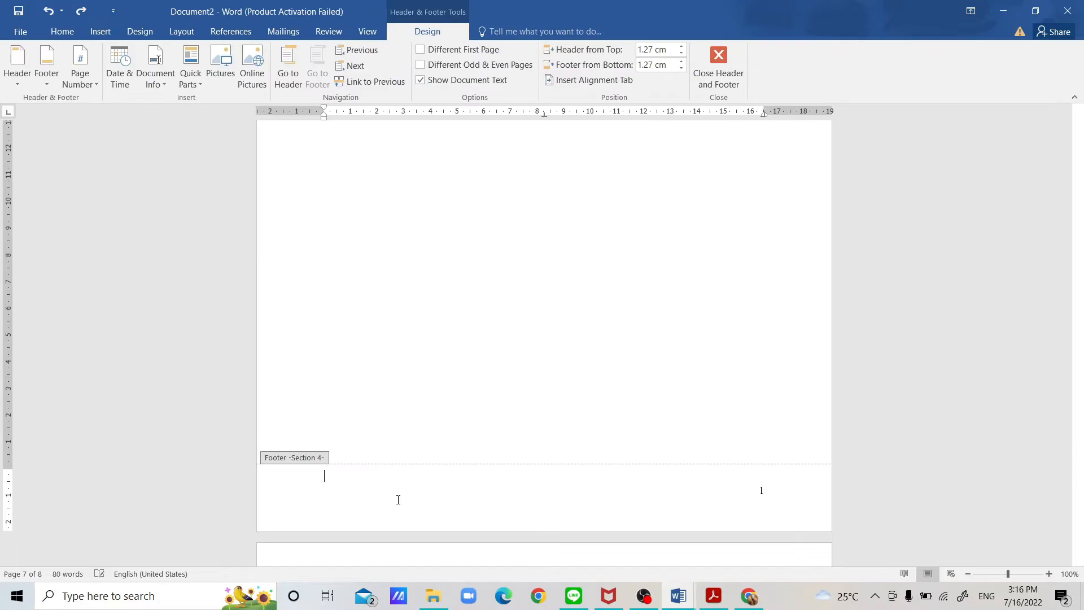
type("Departemen Tekni")
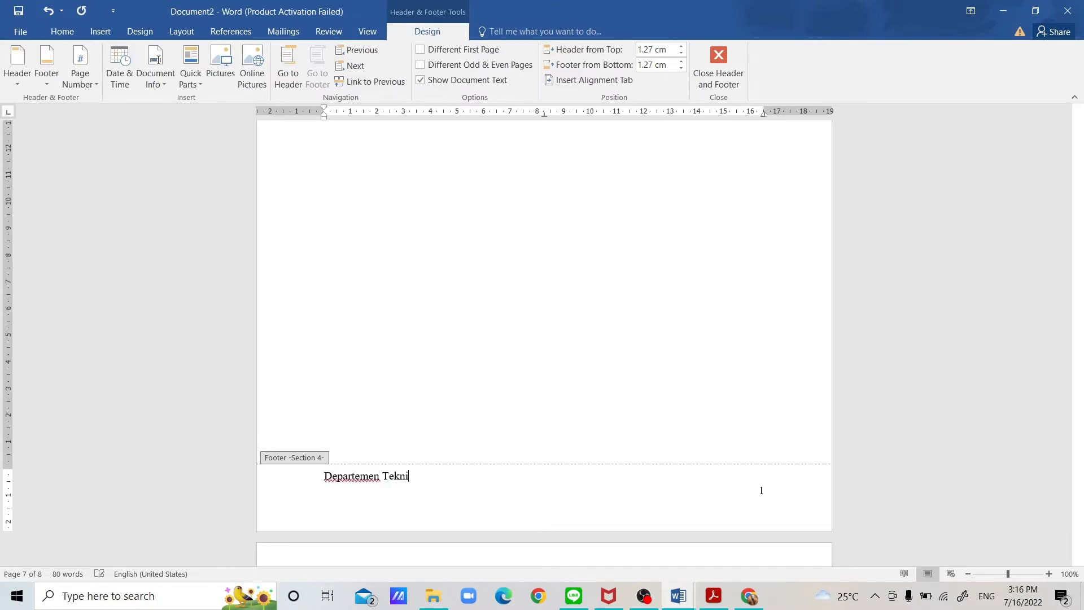
type("k Indusrtr")
key("BackSpace")
key("BackSpace")
type("u")
key("BackSpace")
key("BackSpace")
type("tri")
key("Return")
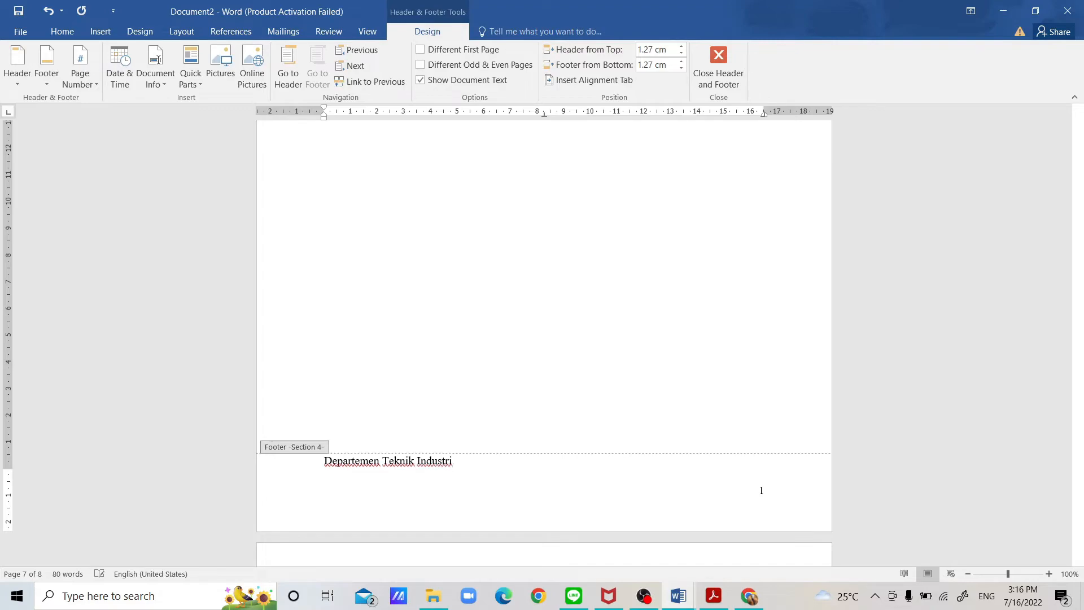
type("Universitas Diponegoro")
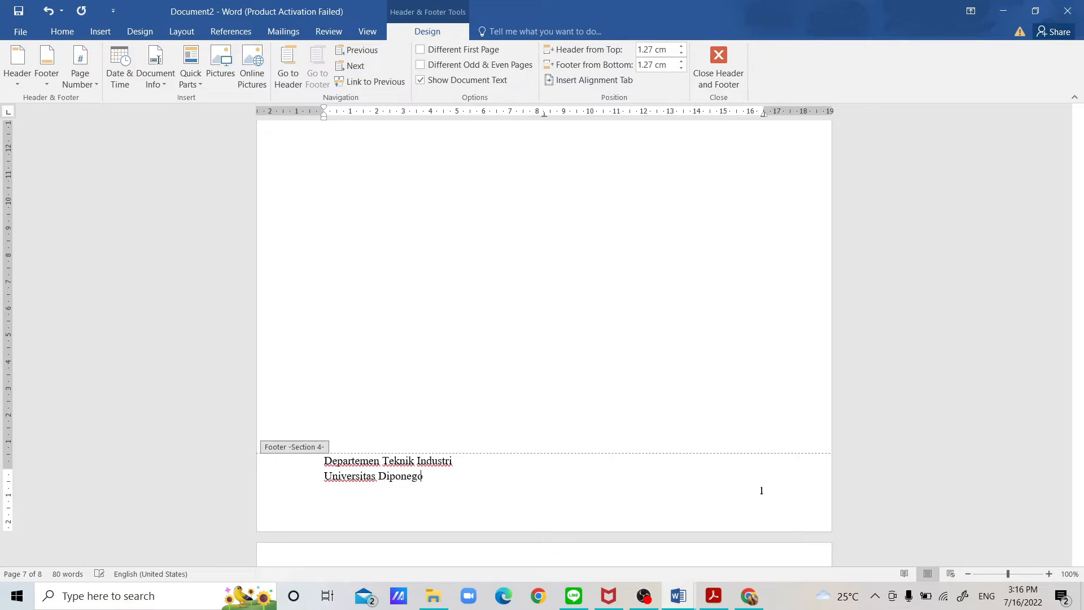
key("Return")
type("2022")
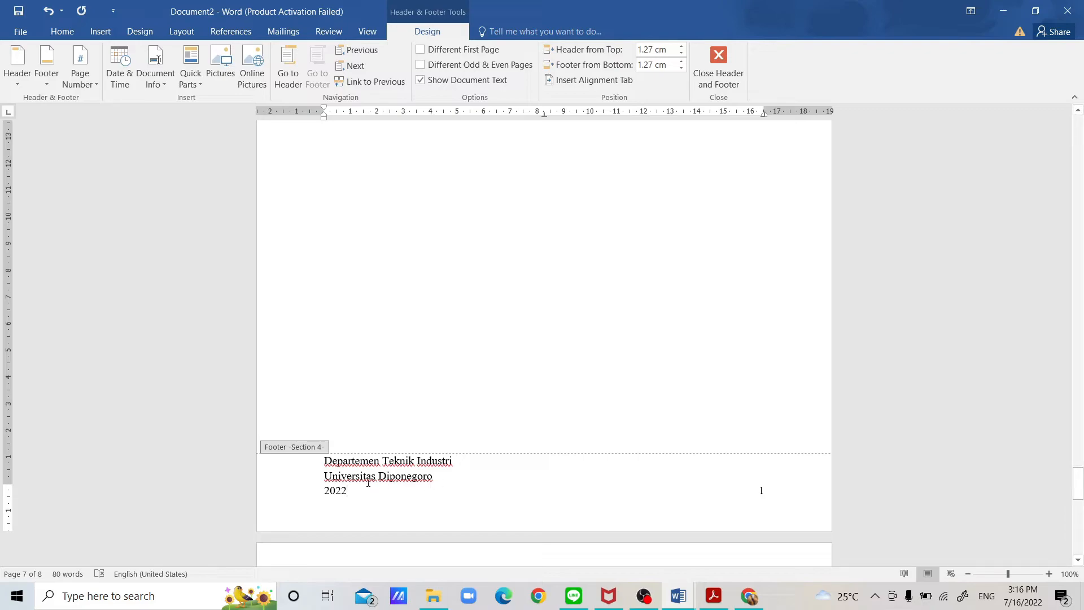
key("ctrl+a")
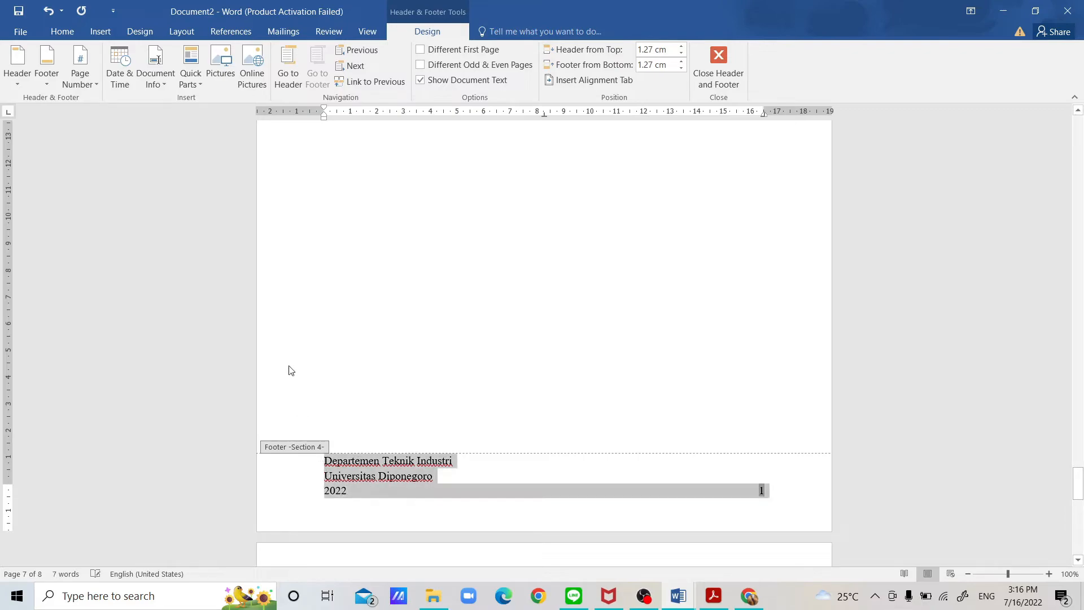
left_click(74, 32)
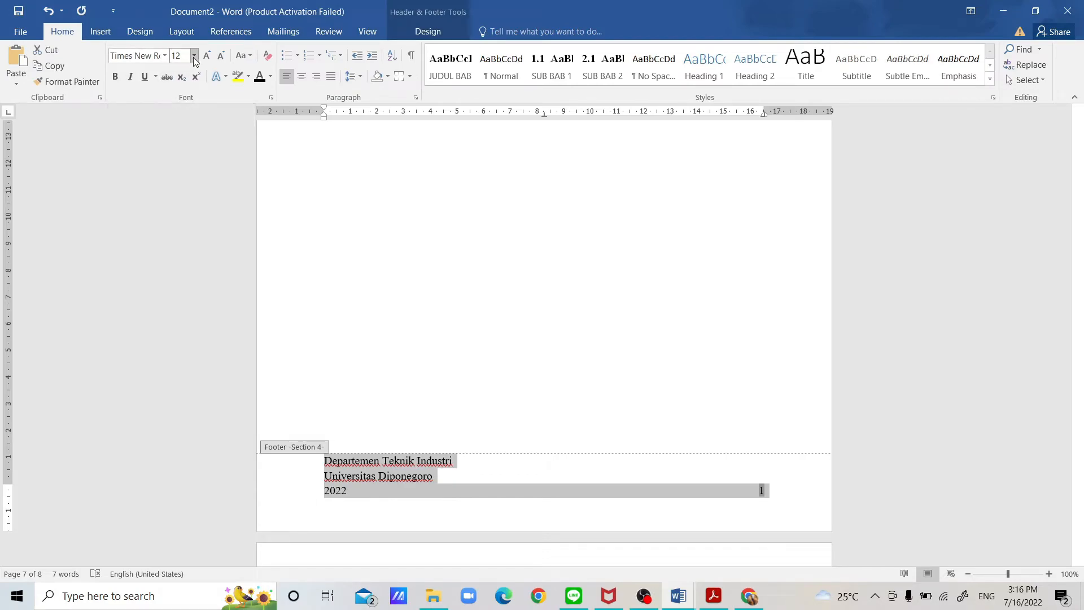
left_click(353, 81)
left_click(370, 109)
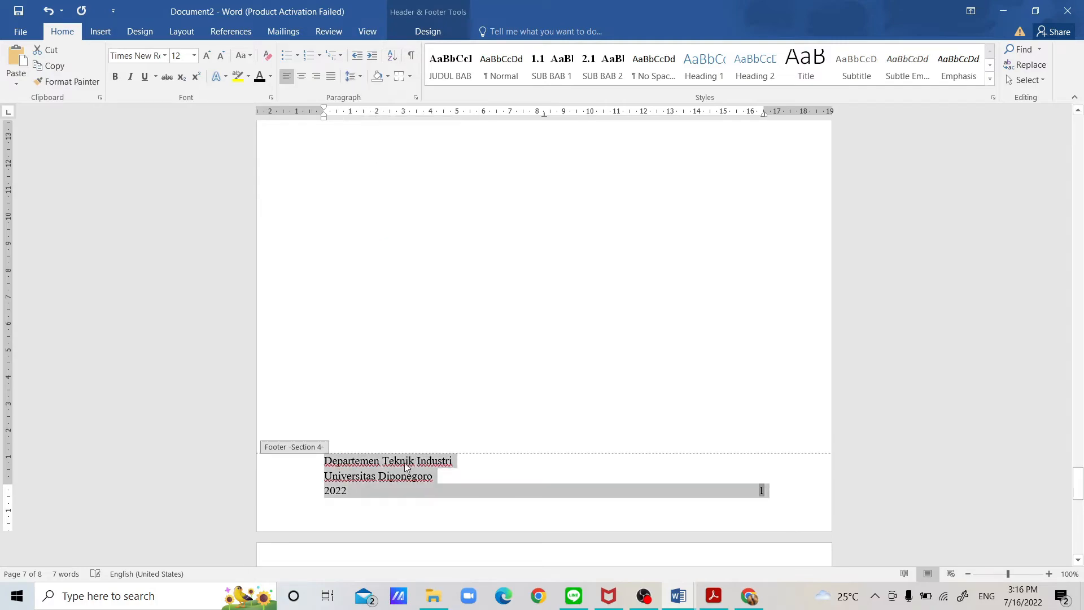
Add a solid dark red 3 pt top border above the first line of the Section 4 footer.
left_click(320, 469)
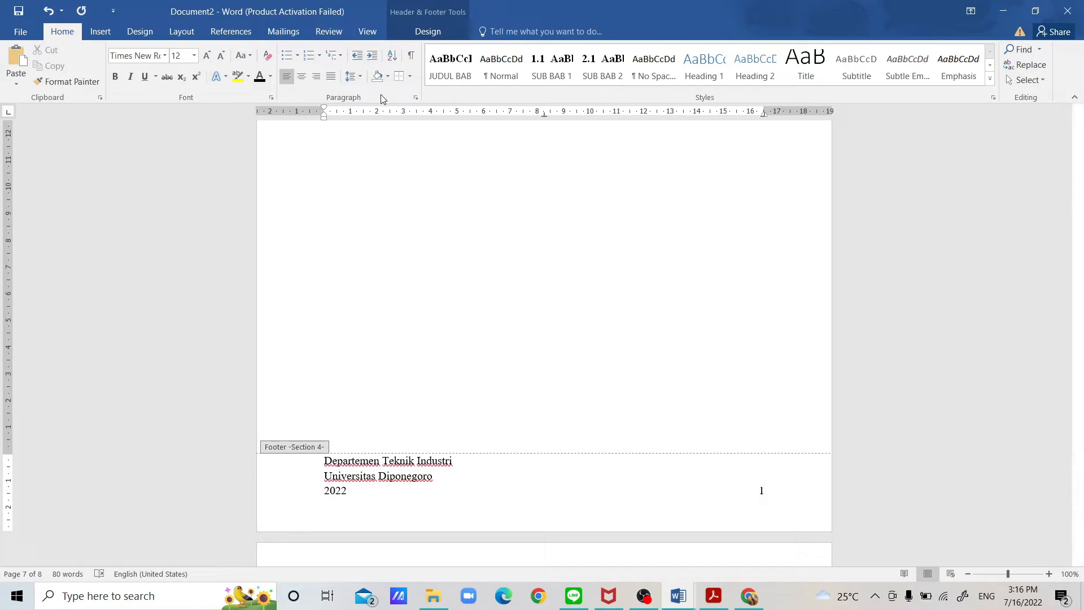
left_click(410, 76)
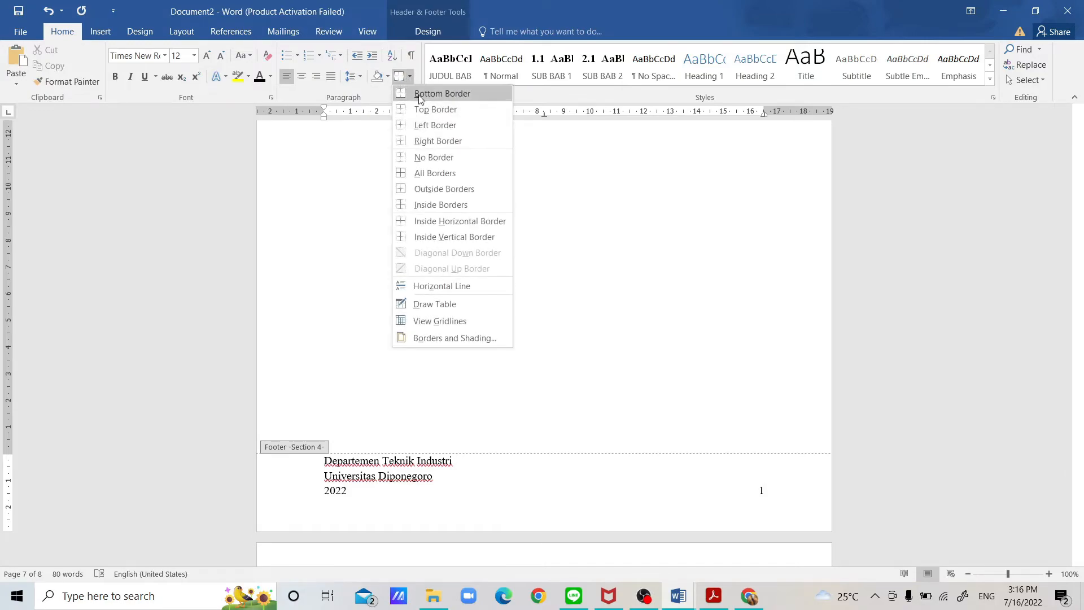
left_click(490, 339)
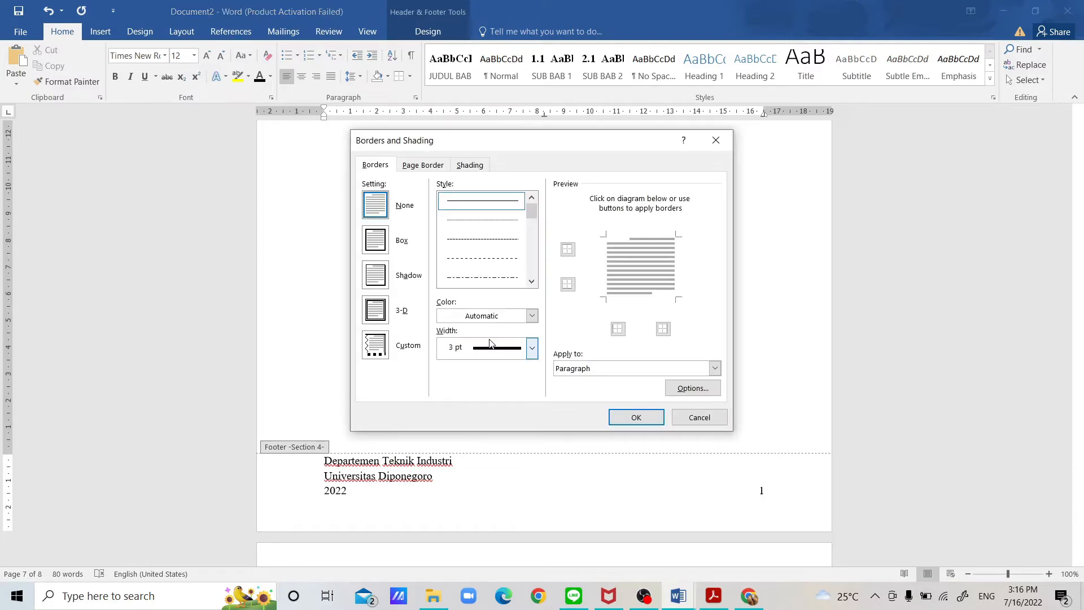
left_click(533, 318)
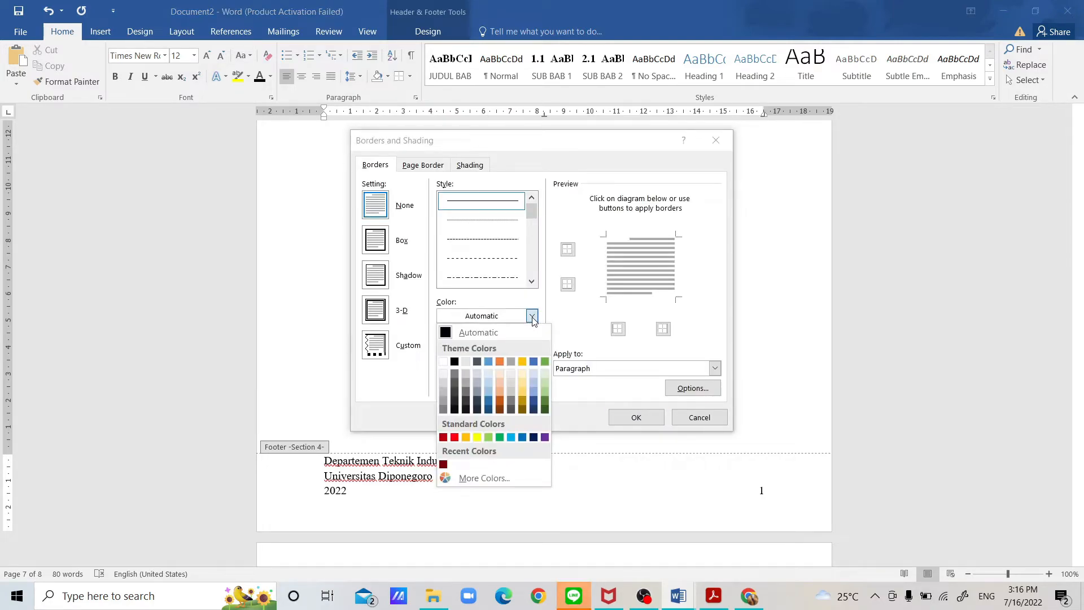
left_click(443, 464)
left_click(532, 349)
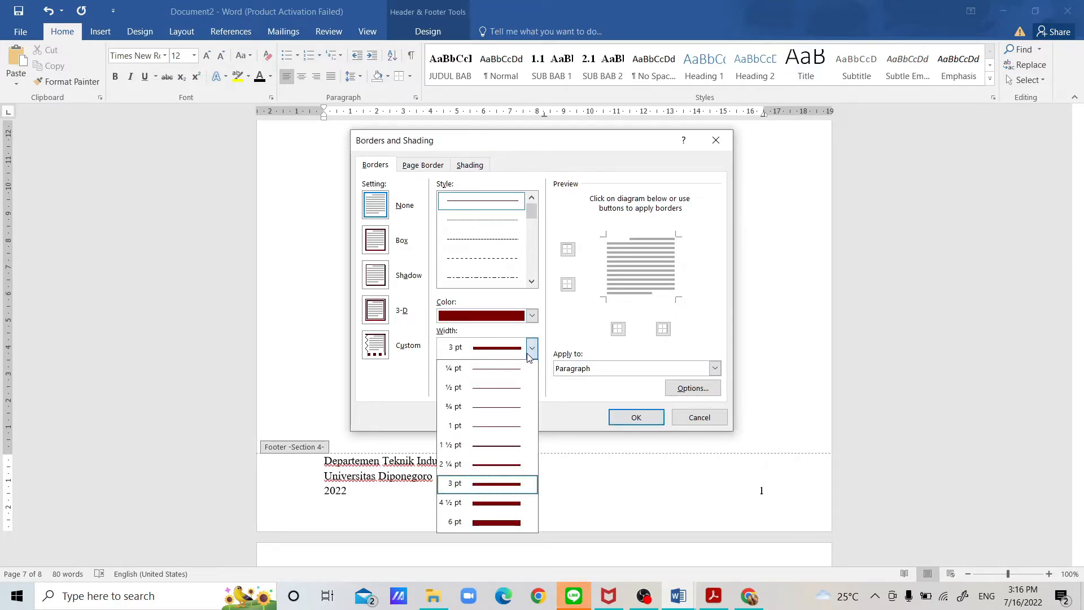
left_click(653, 423)
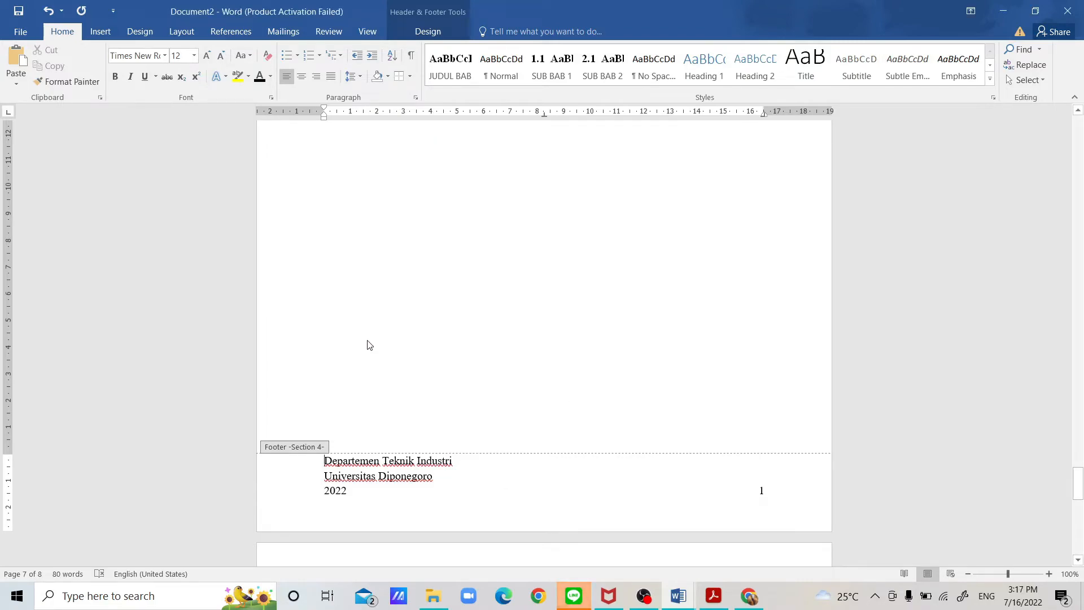
left_click(408, 78)
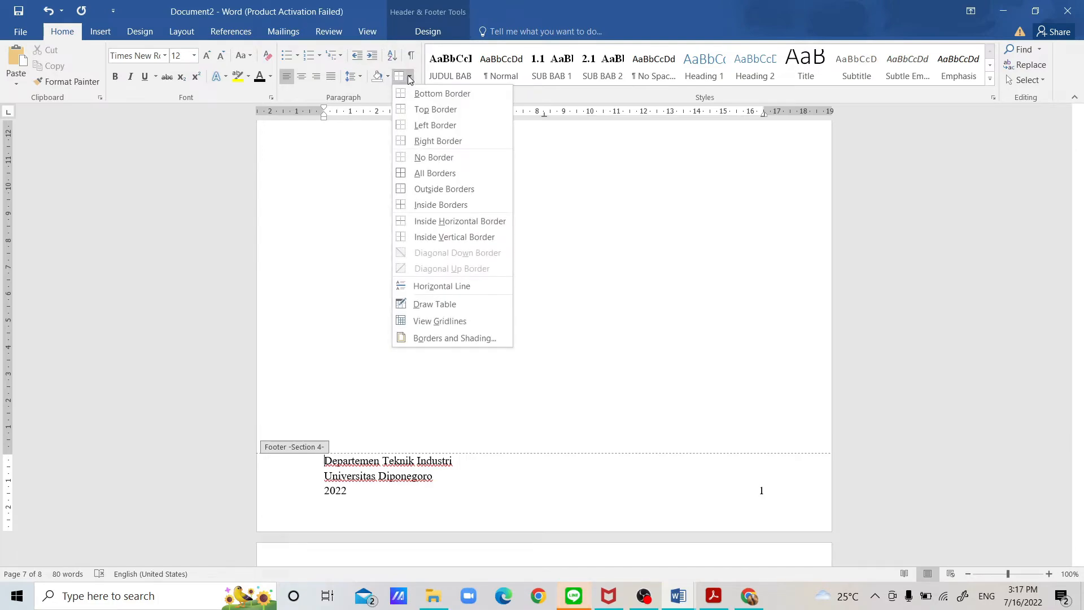
left_click(442, 110)
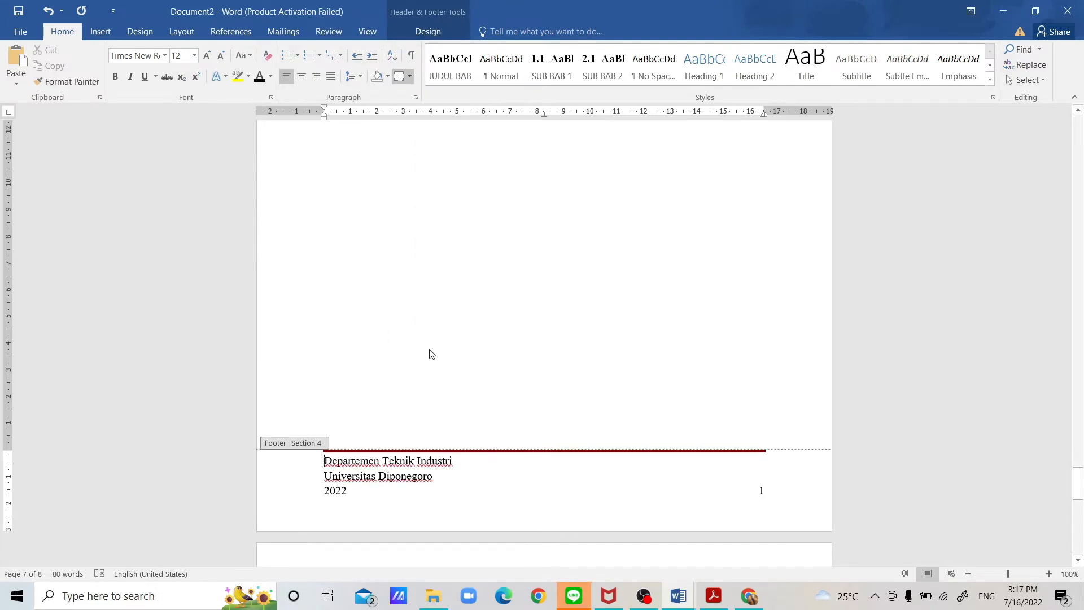
Enter "Laporan Praktiku Teori Probabilitas", "Modul 1 – Statistika Deskriptif" and "Kelompok 18" on three lines in the Section 4 header.
scroll(431, 354, "up", 10)
left_click(492, 309)
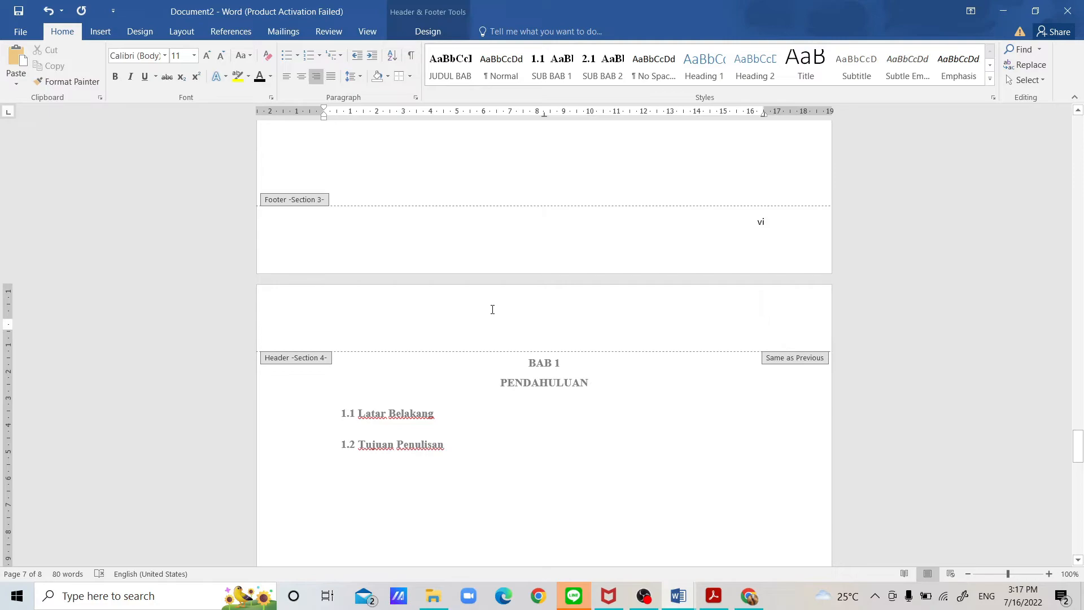
type("Lap")
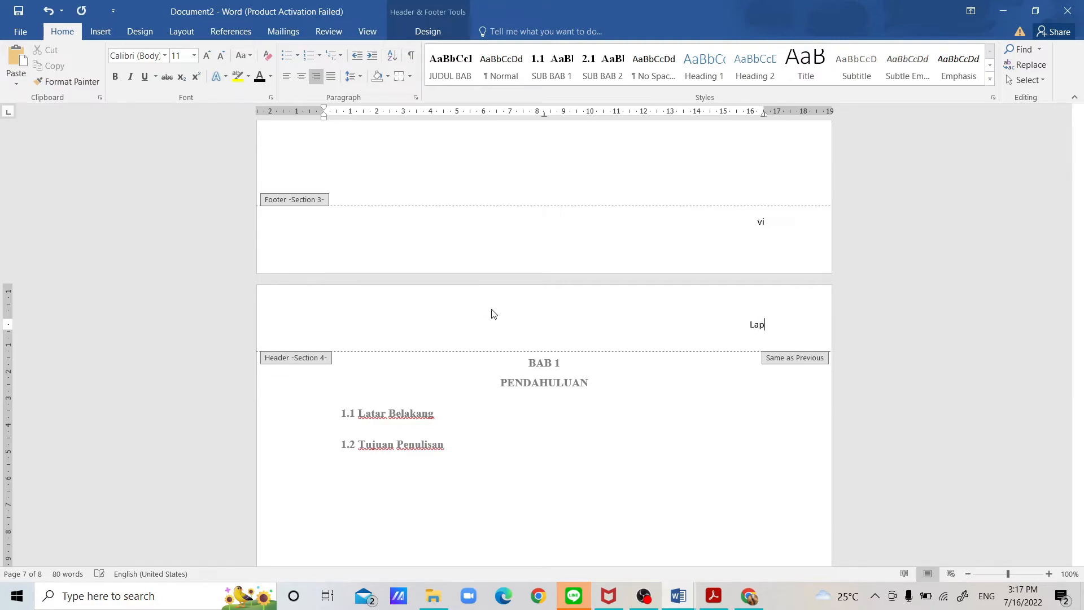
type("oran Praktiku Teori P")
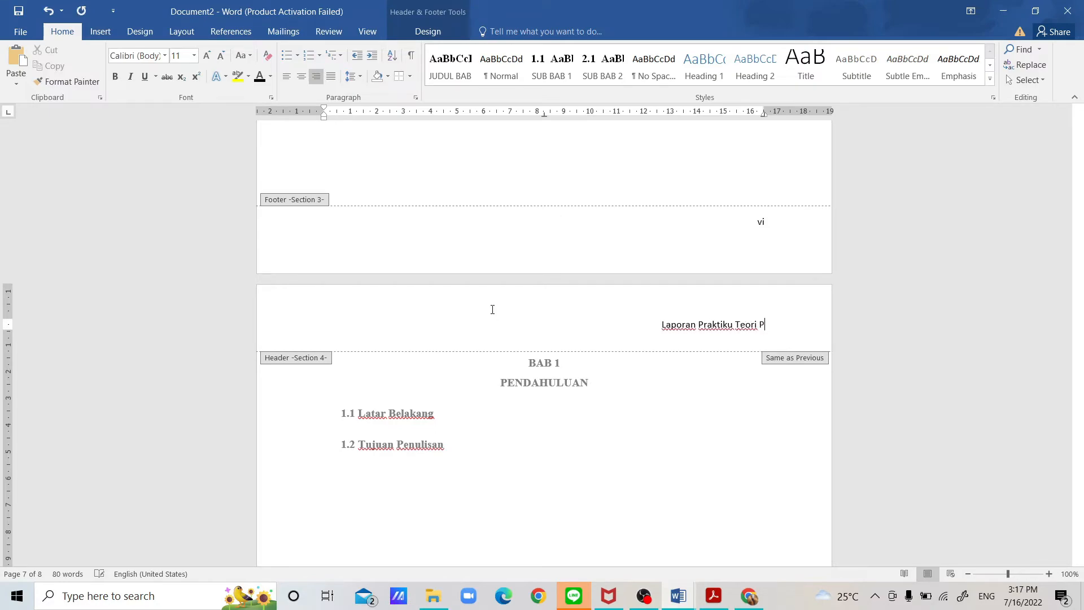
type("robabilitas")
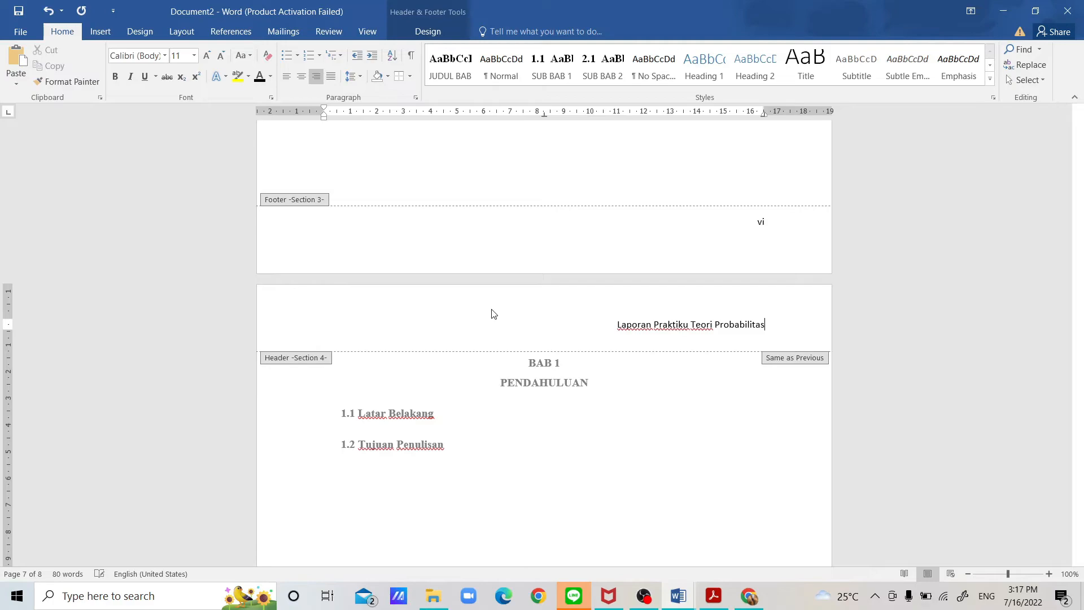
key("Return")
type("Modul ")
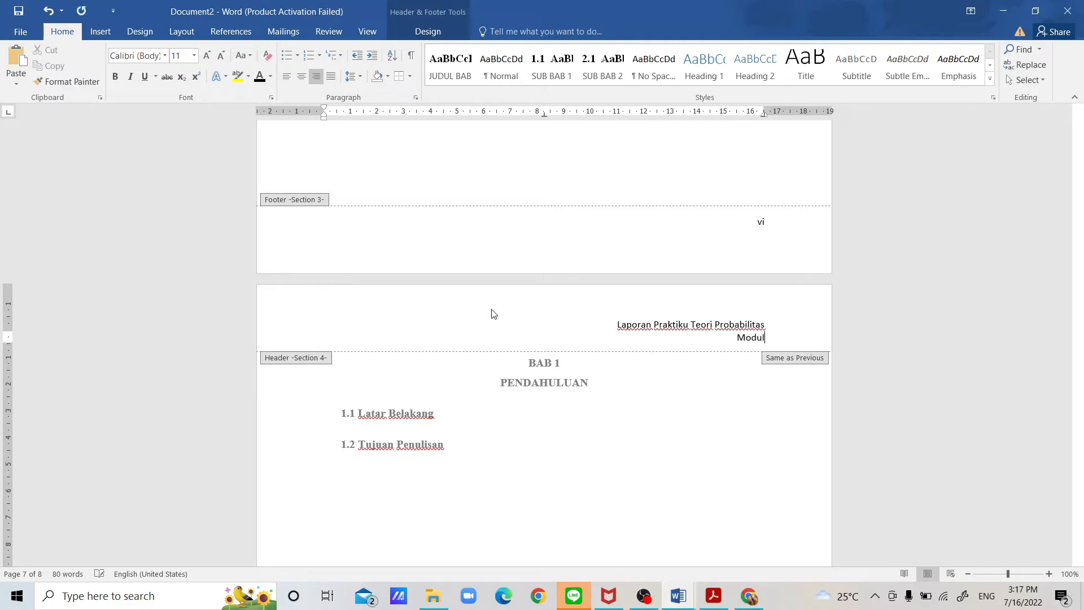
type("1 - Statistika Deskriptif")
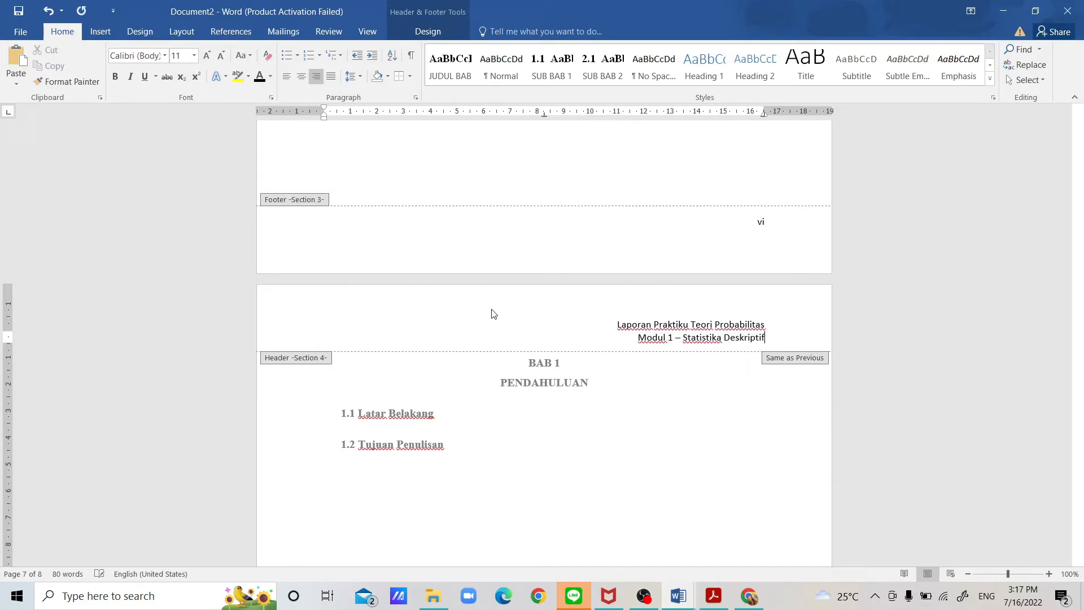
key("Return")
type("Kelom")
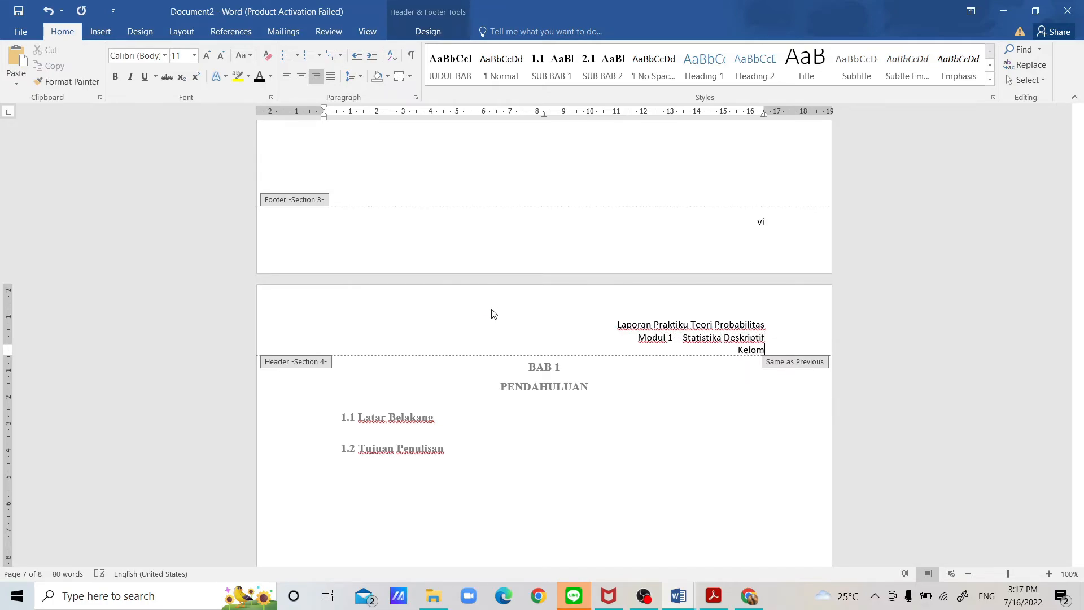
type("pok 18")
Format all three lines of the Section 4 header in Times New Roman, size 12.
key("ctrl+a")
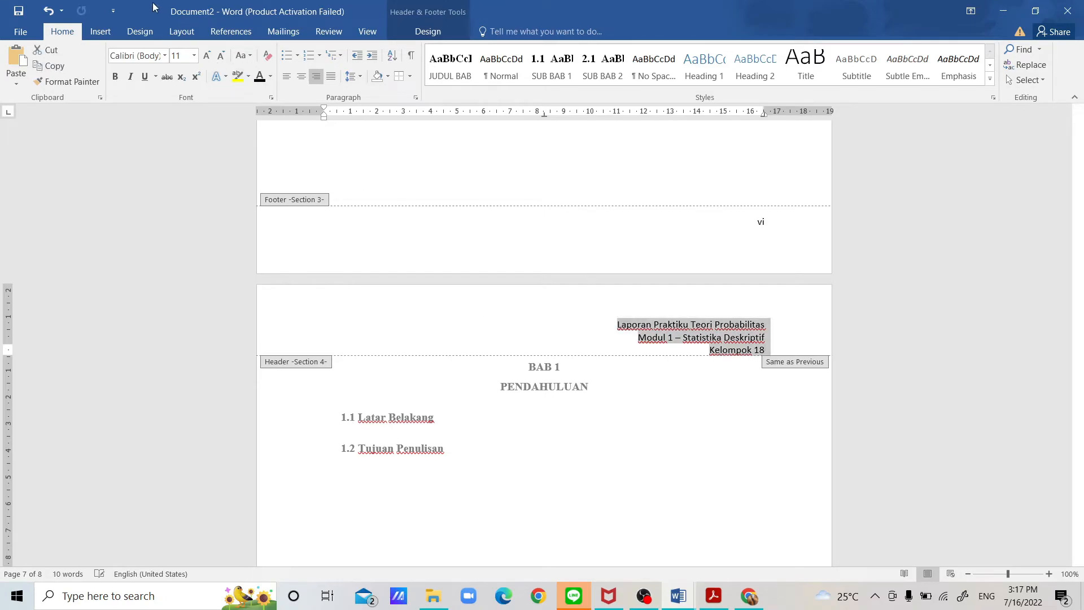
left_click(165, 55)
left_click(184, 145)
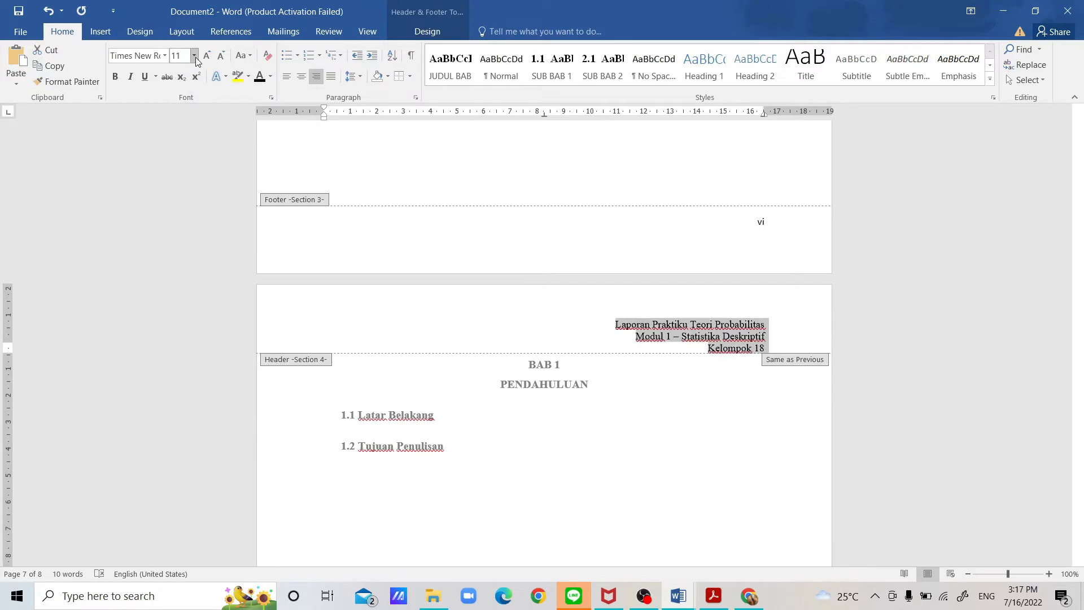
left_click(195, 56)
left_click(180, 125)
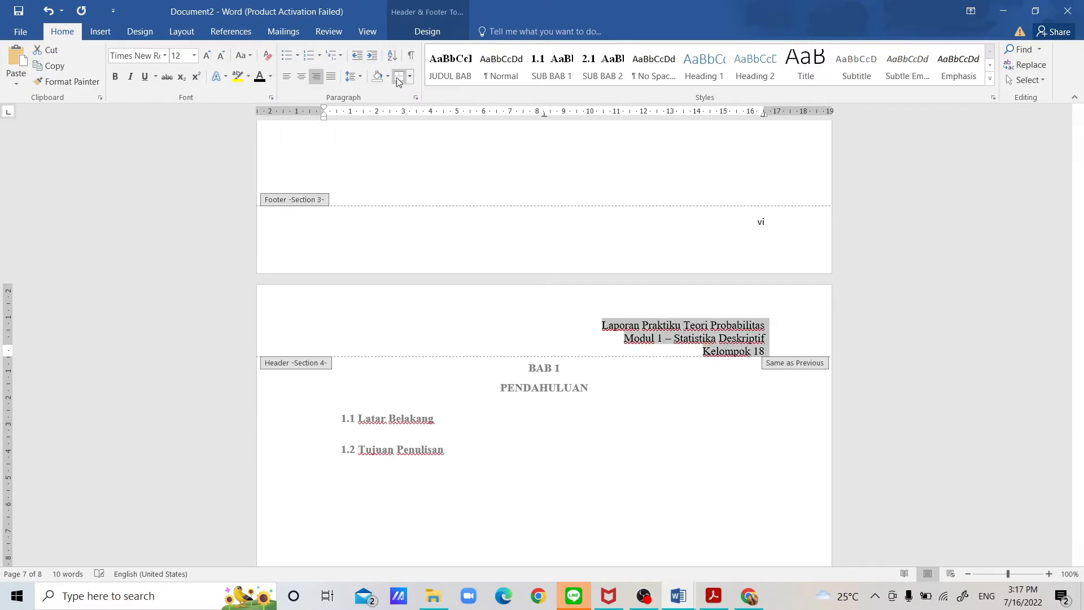
Increase the line spacing of the three Section 4 header lines and add a dark red bottom border beneath them.
left_click(357, 76)
left_click(373, 110)
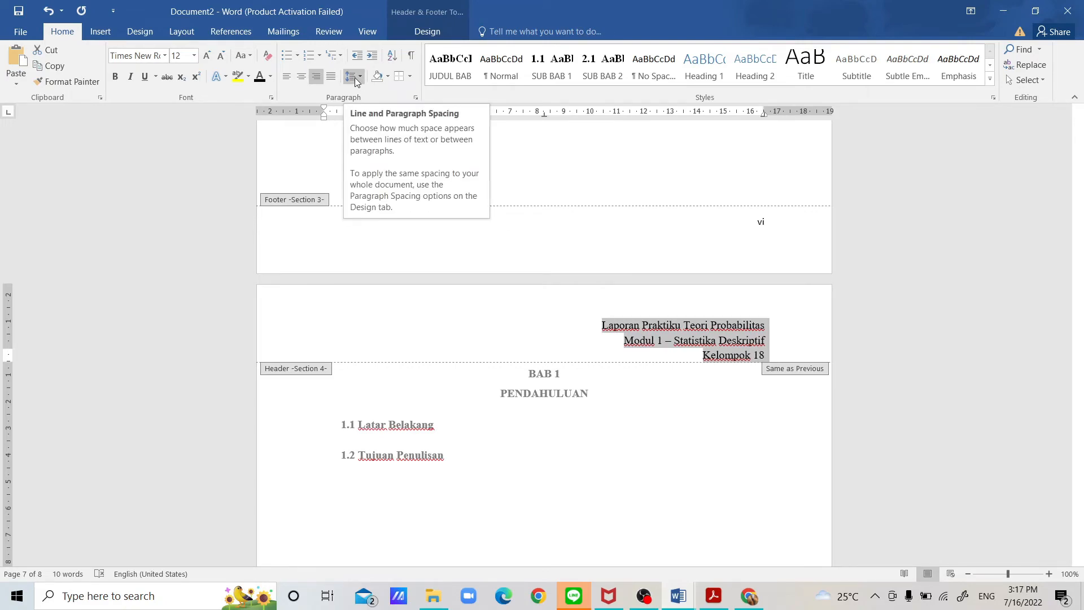
left_click(411, 77)
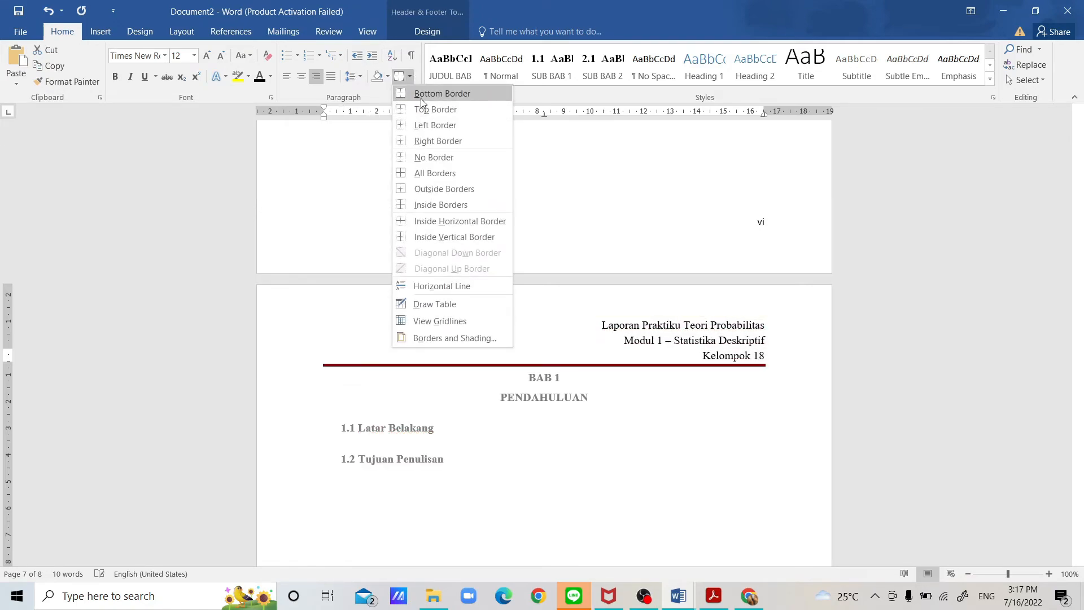
left_click(421, 98)
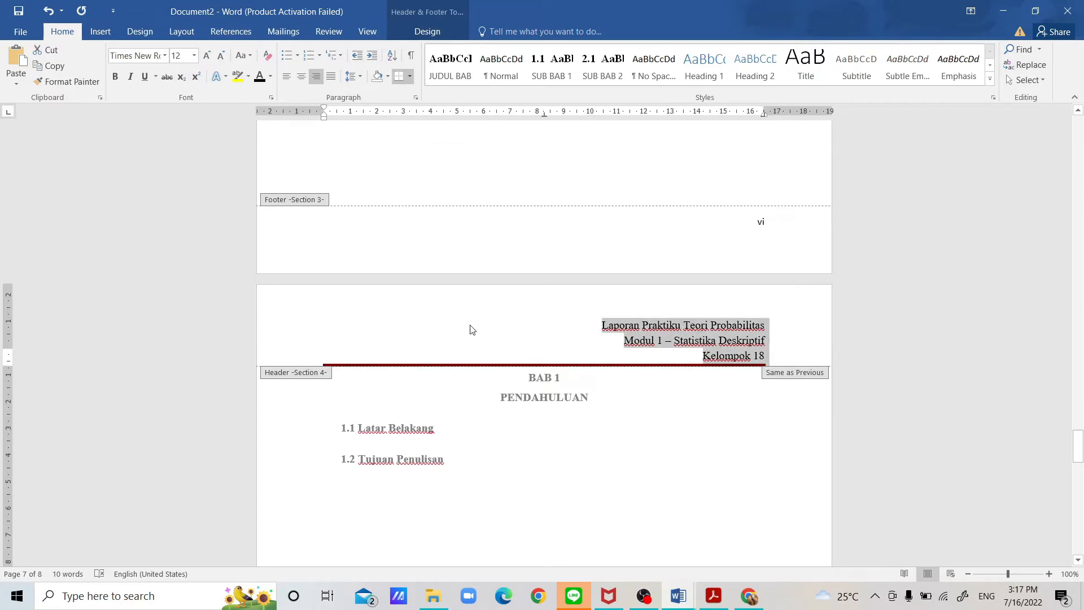
scroll(468, 466, "down", 5)
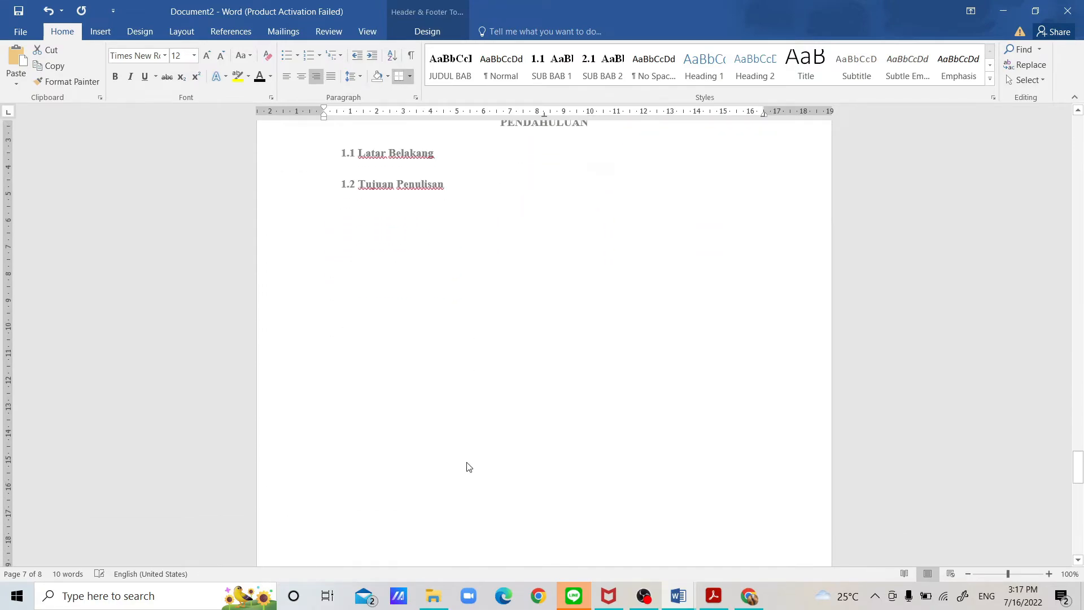
scroll(468, 467, "down", 1)
scroll(480, 329, "up", 4)
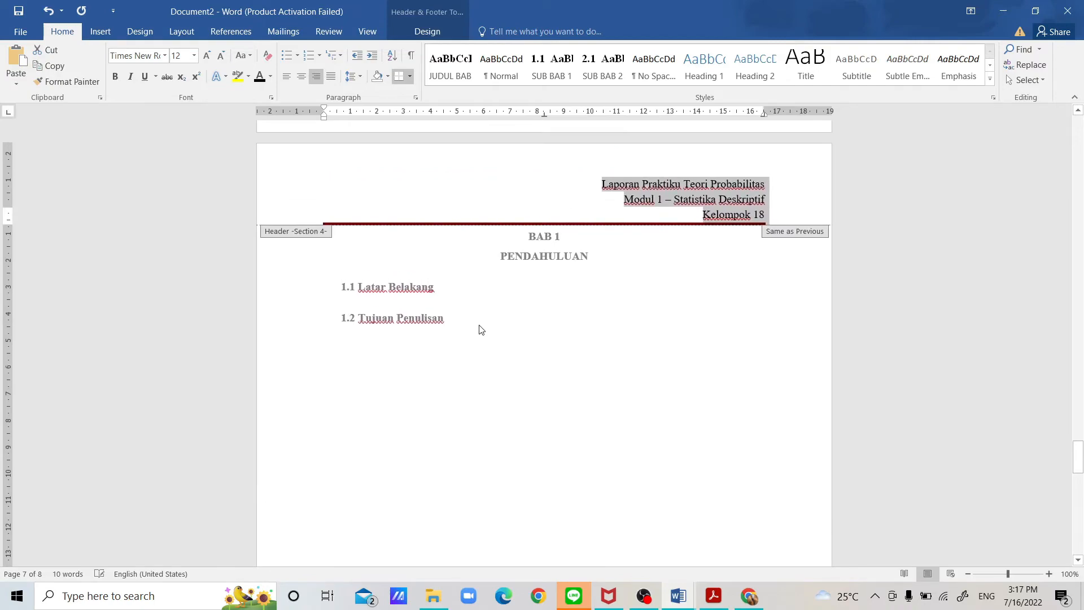
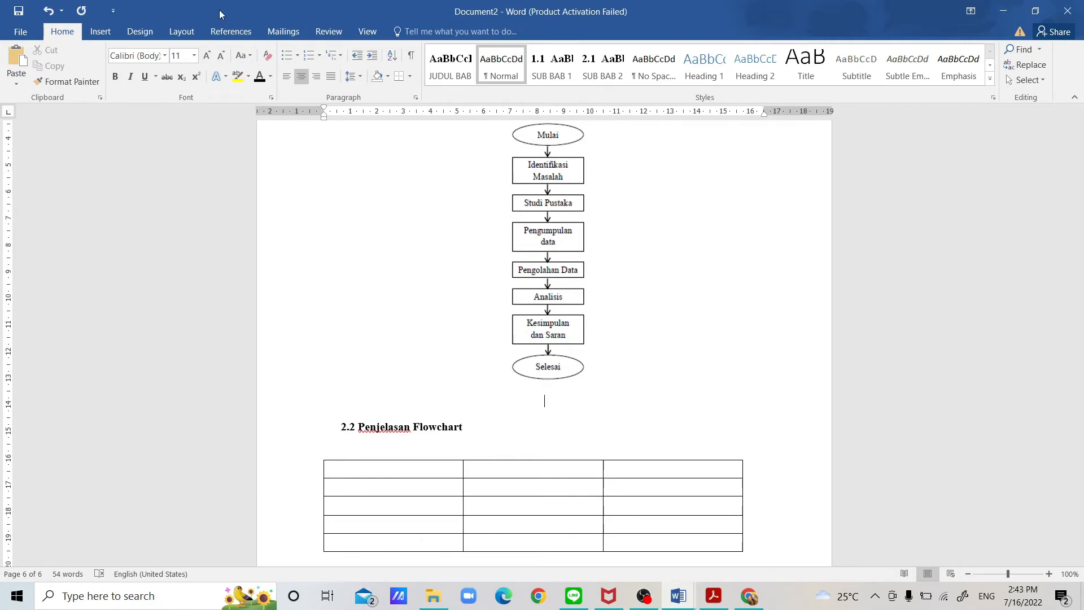
Create a new caption label "Gambar 2." for the flowchart in the report's chapter 2.
left_click(231, 31)
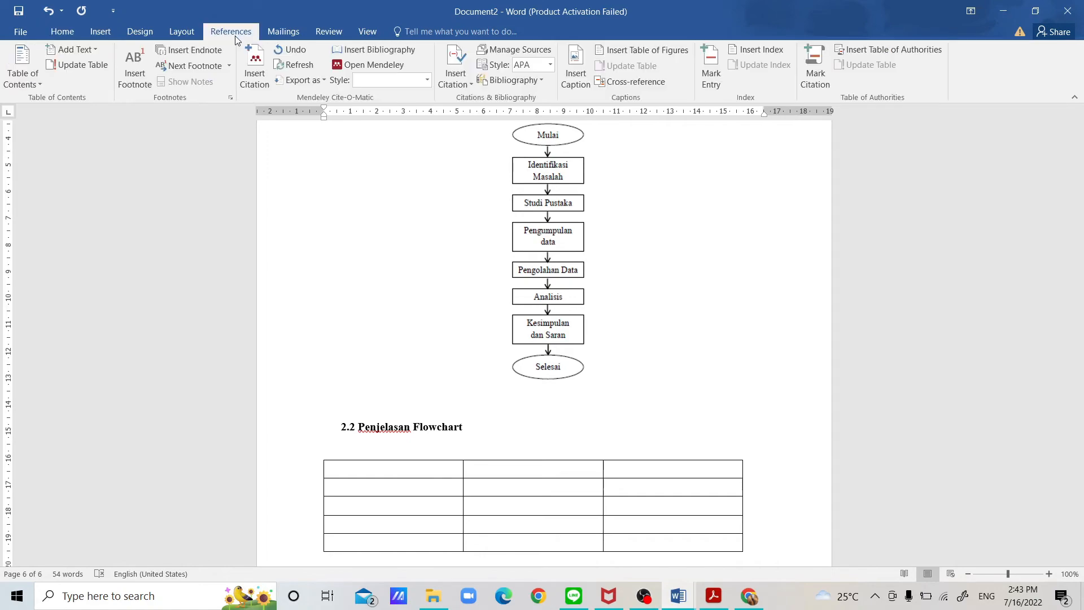
left_click(576, 71)
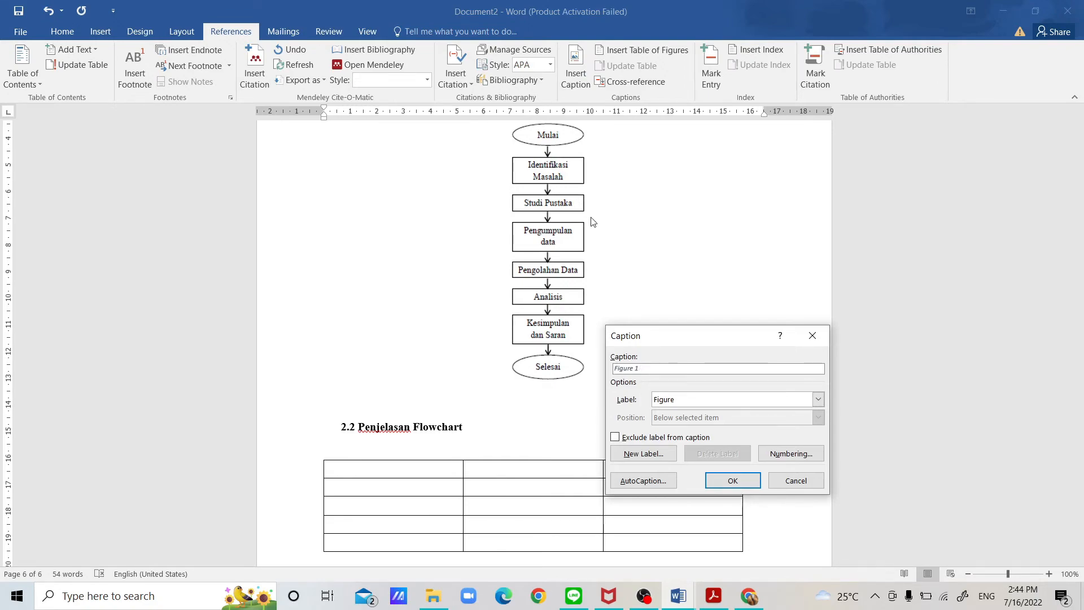
left_click(734, 402)
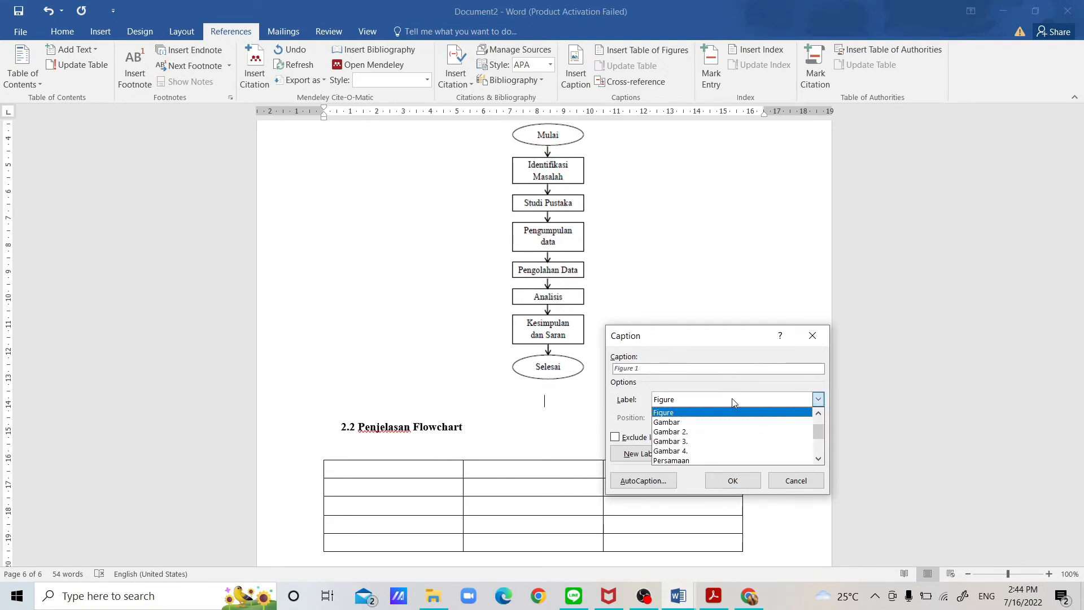
left_click(632, 454)
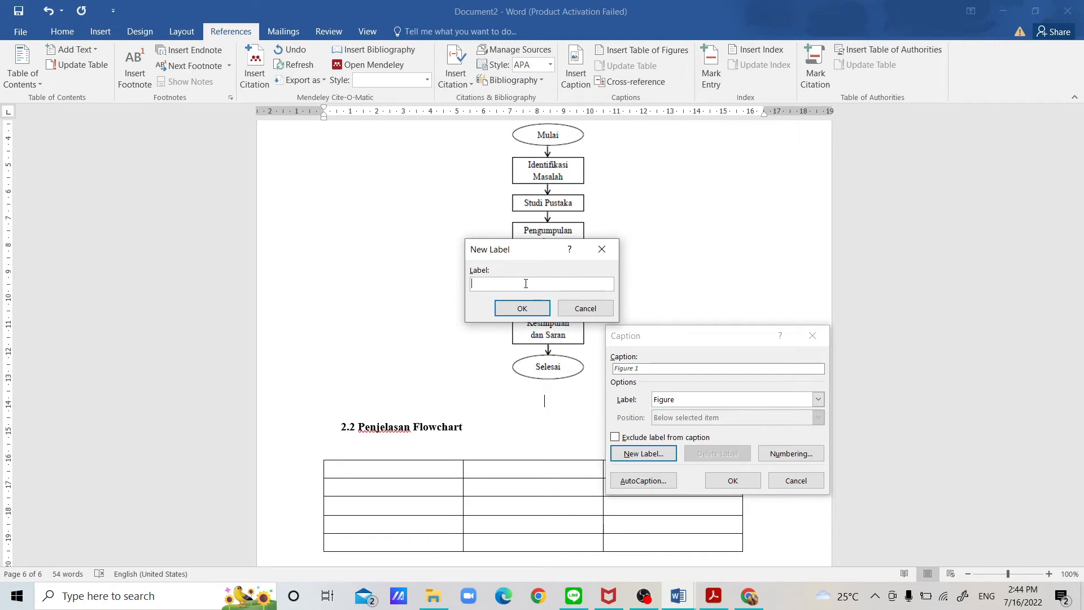
type("Gambar 2.")
left_click(521, 309)
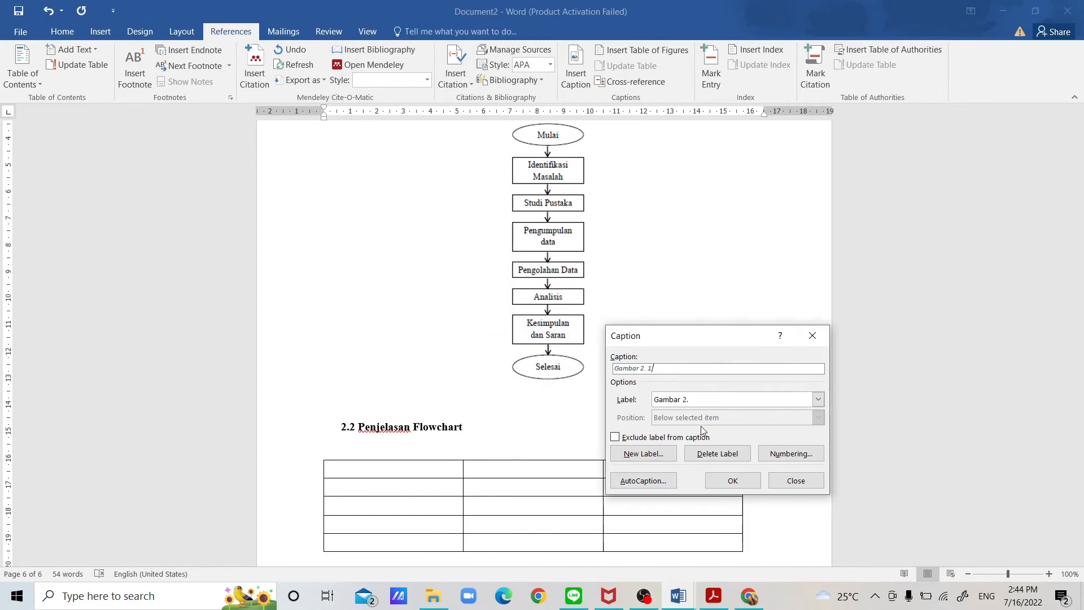
Insert the "Gambar 2. 1" caption below the flowchart and add the title "Metode Praktikum" after it.
left_click(725, 488)
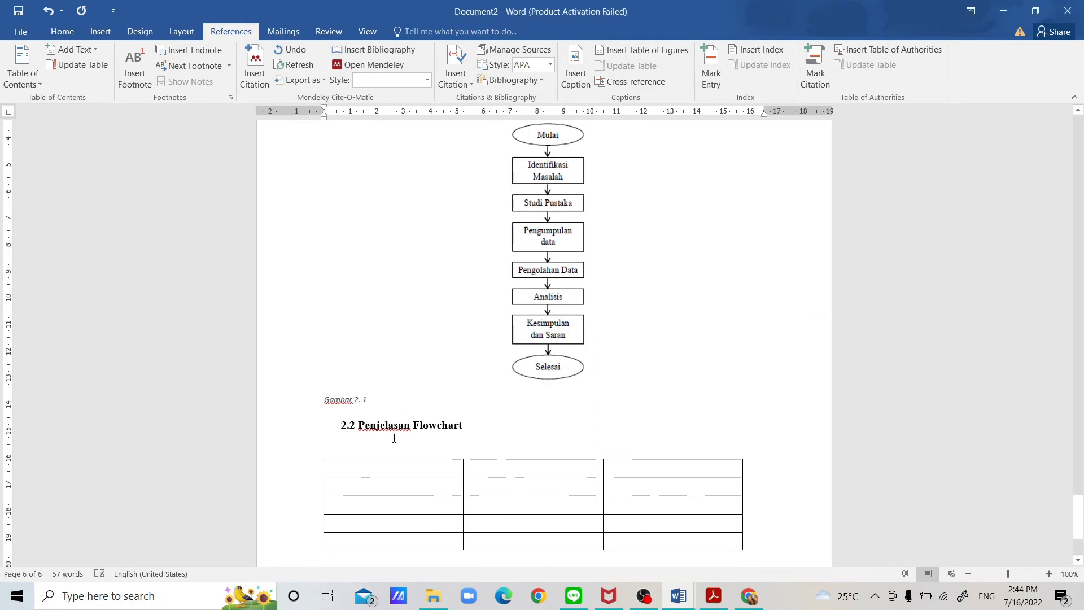
type("Metode")
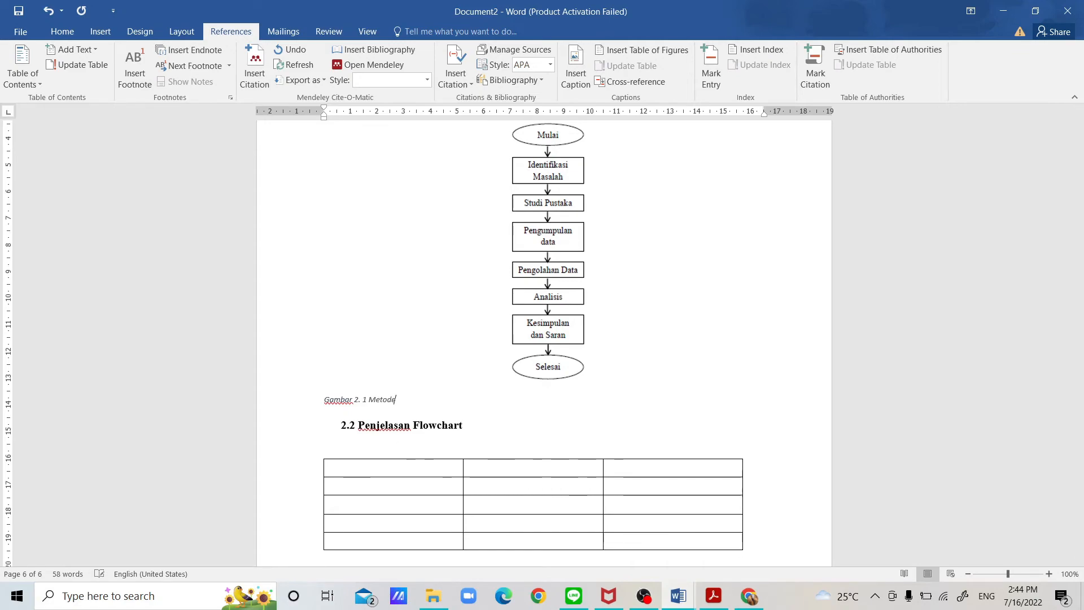
type(" P")
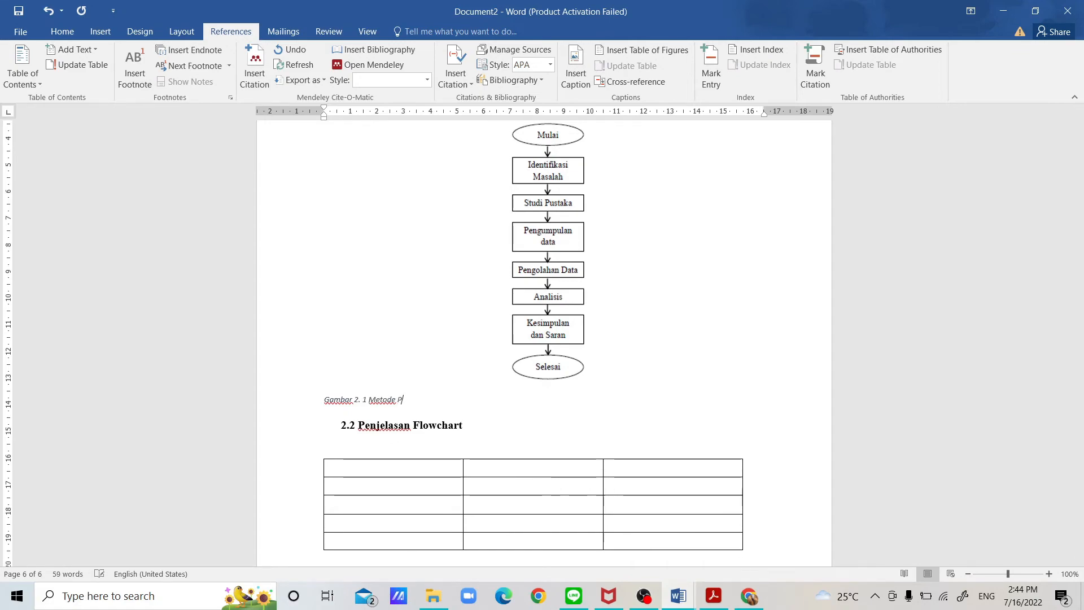
type("raktikum")
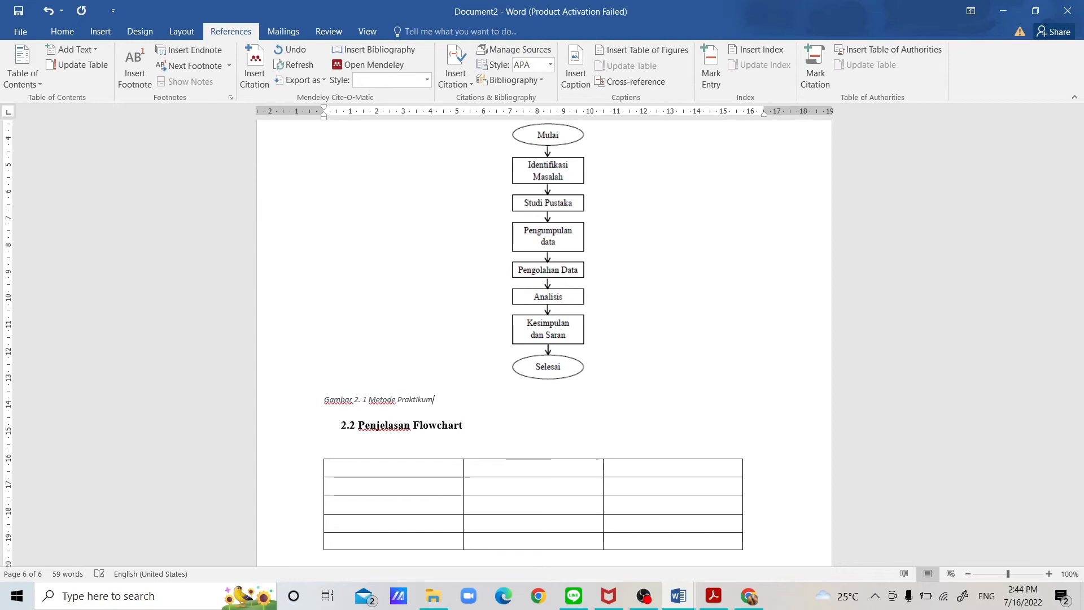
Format the flowchart caption in Times New Roman, size 10, bold without italics, and centre it.
left_click(318, 402)
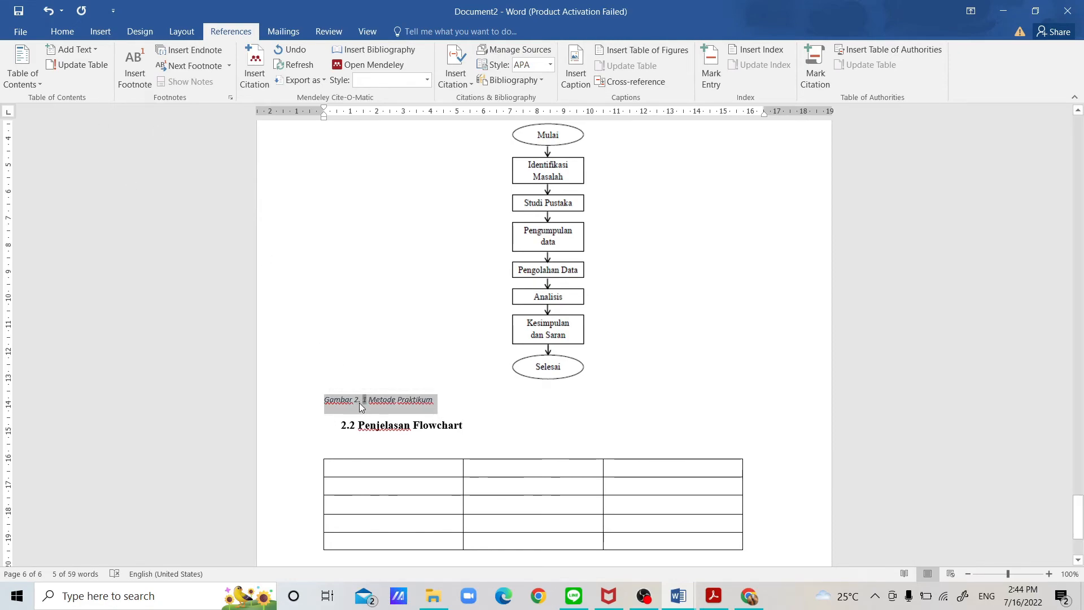
left_click(62, 32)
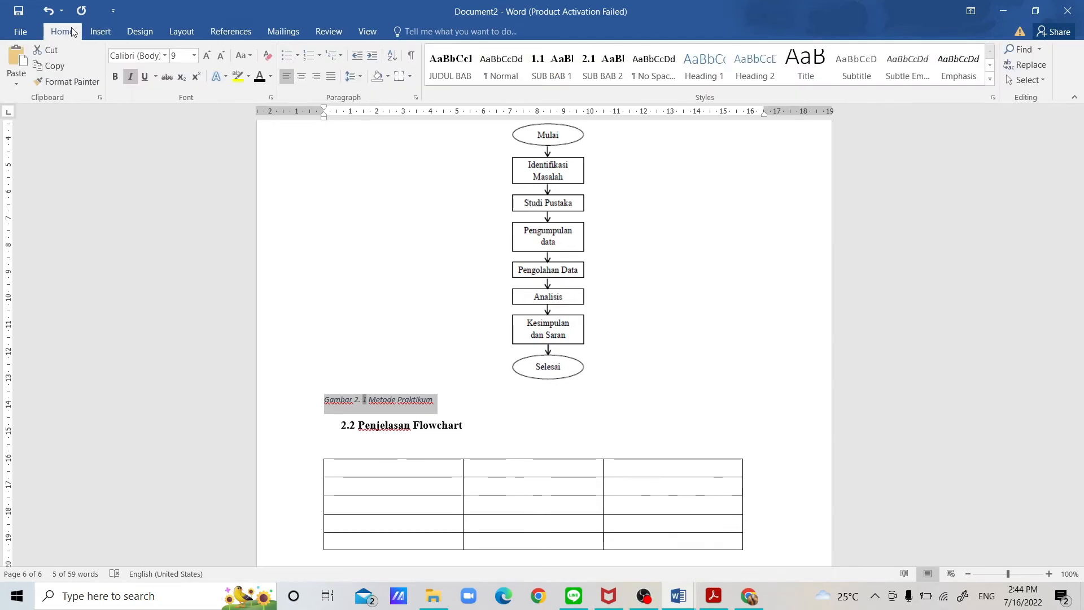
left_click(164, 56)
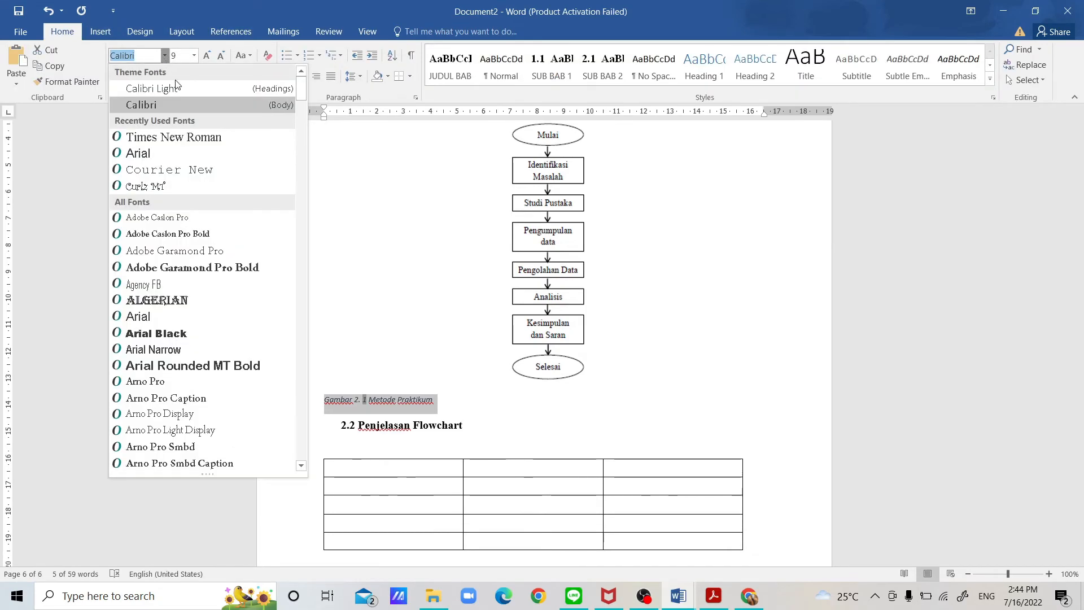
left_click(187, 141)
left_click(194, 56)
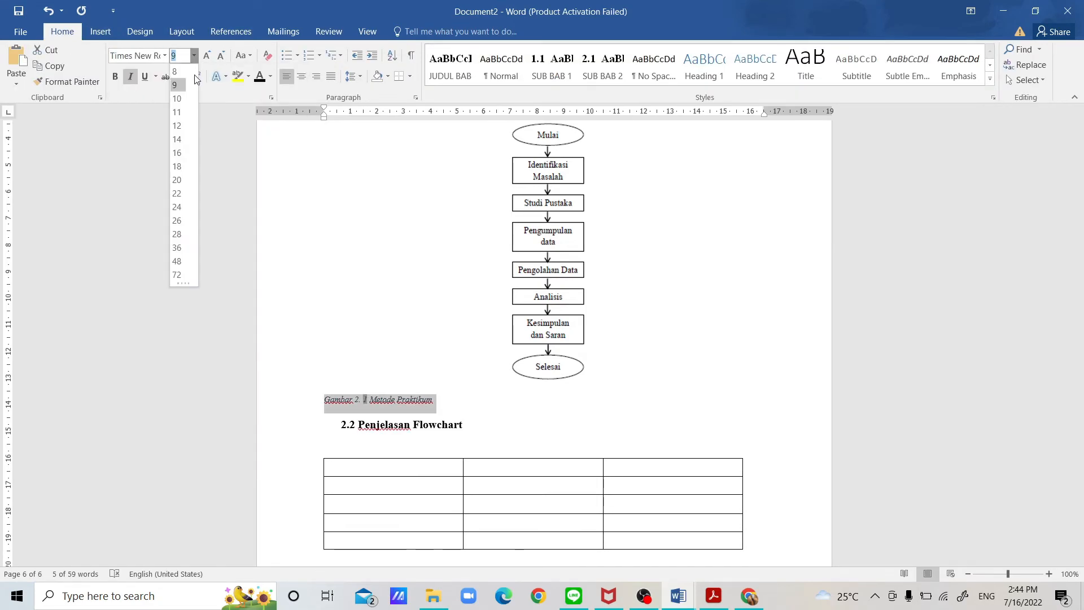
left_click(177, 99)
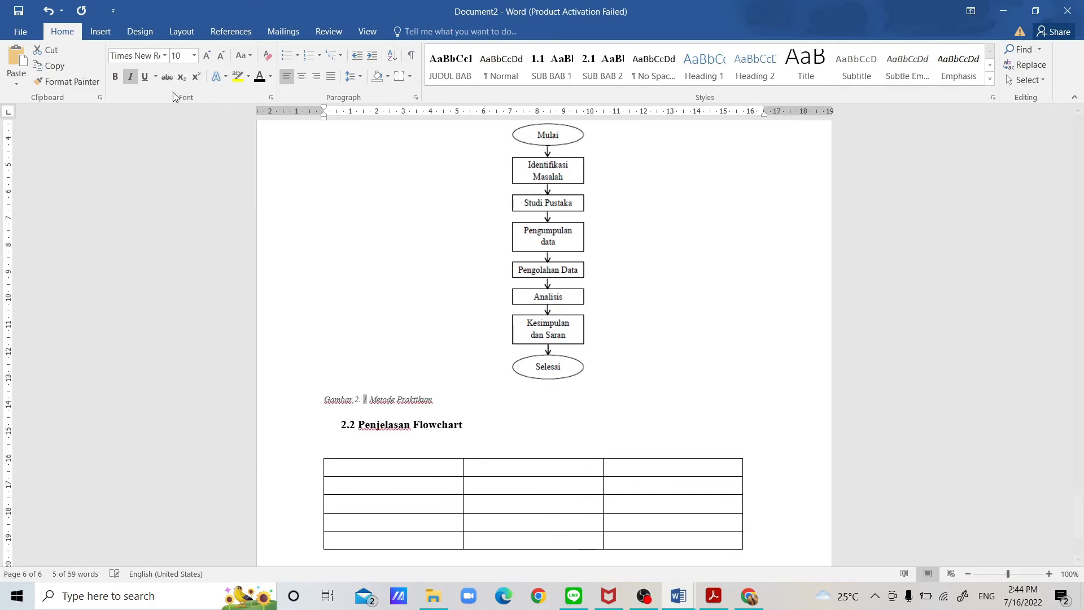
left_click(131, 76)
left_click(116, 76)
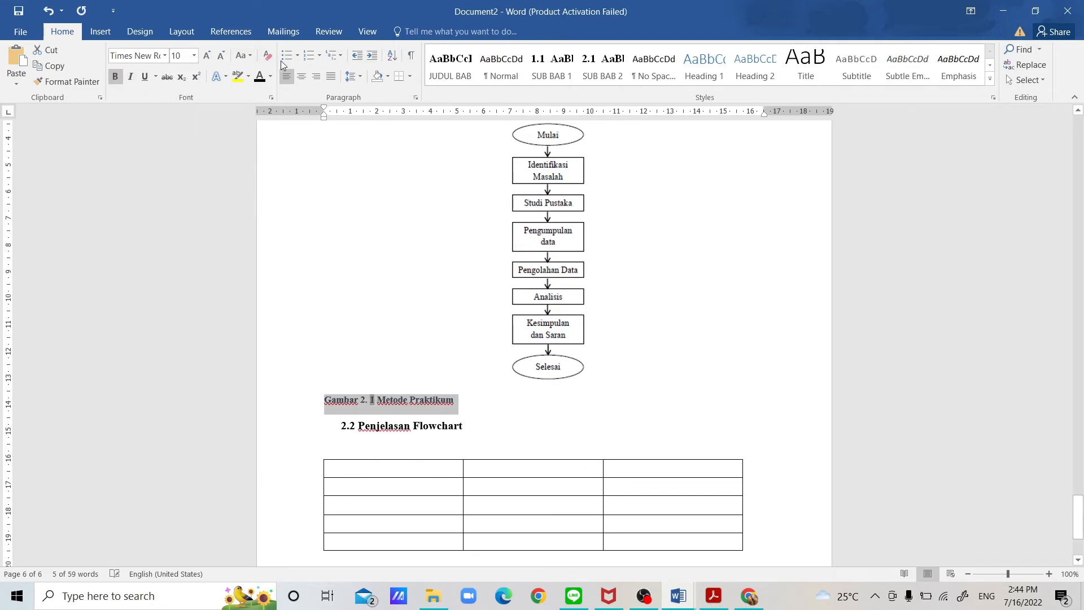
left_click(301, 78)
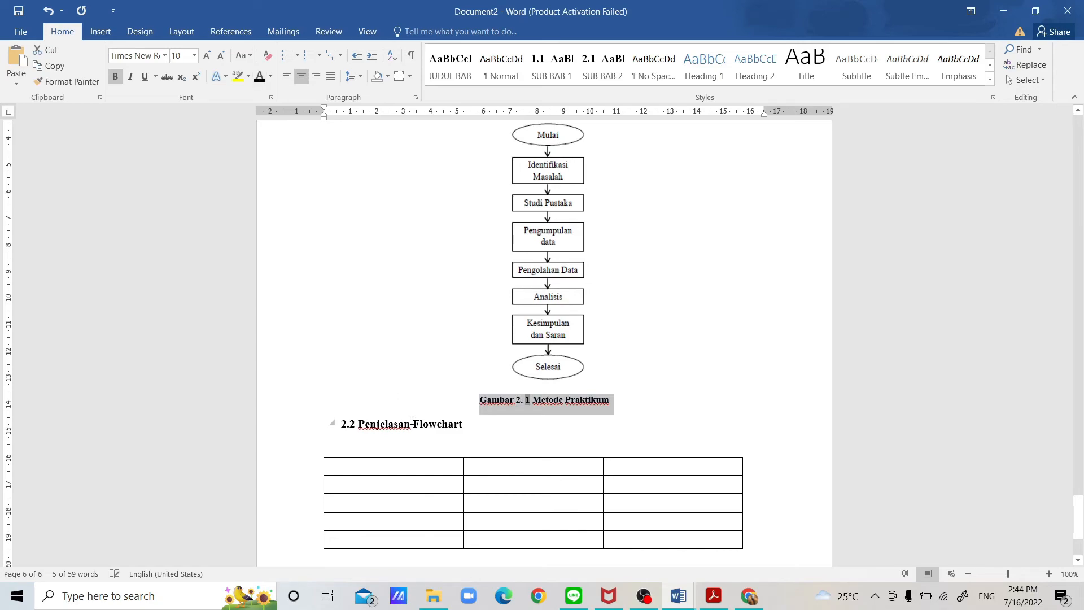
On the empty line above the table under "2.2 Penjelasan Flowchart", create a new caption label "Tabel 2.".
left_click(427, 439)
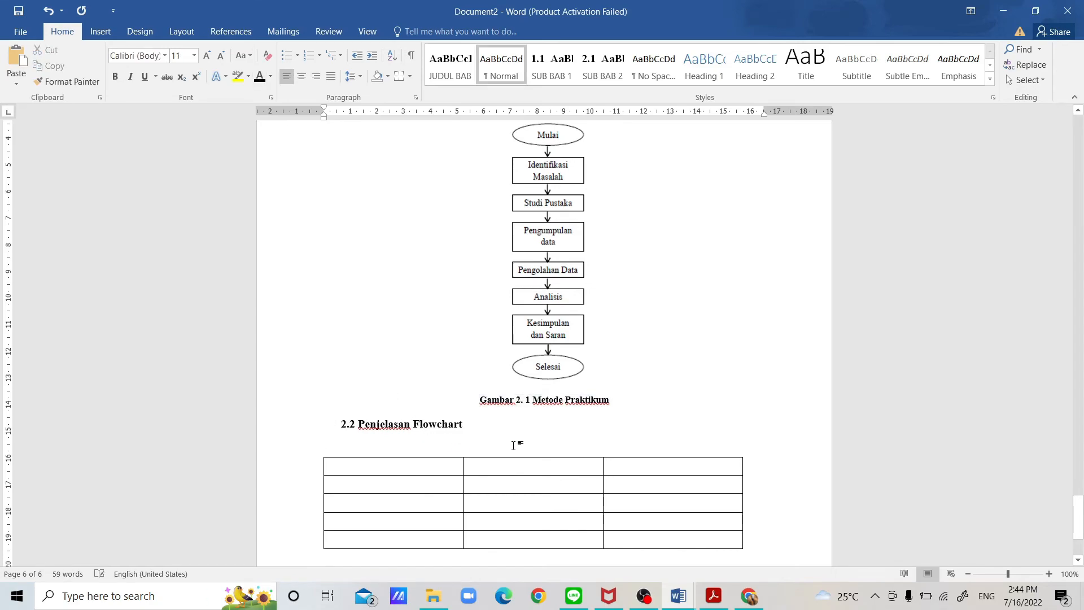
scroll(514, 446, "down", 2)
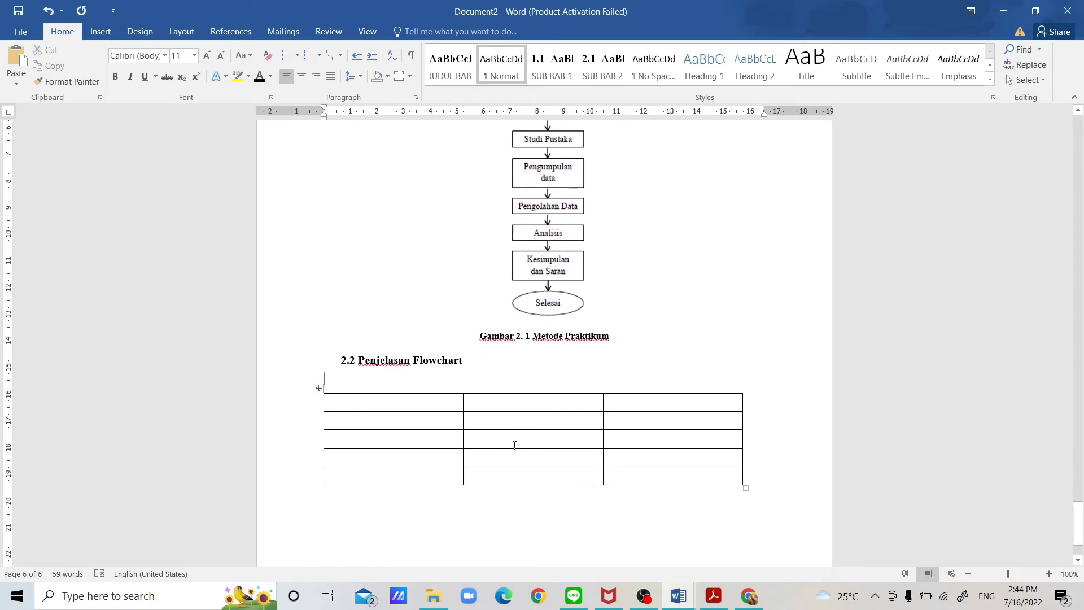
left_click(224, 32)
left_click(571, 56)
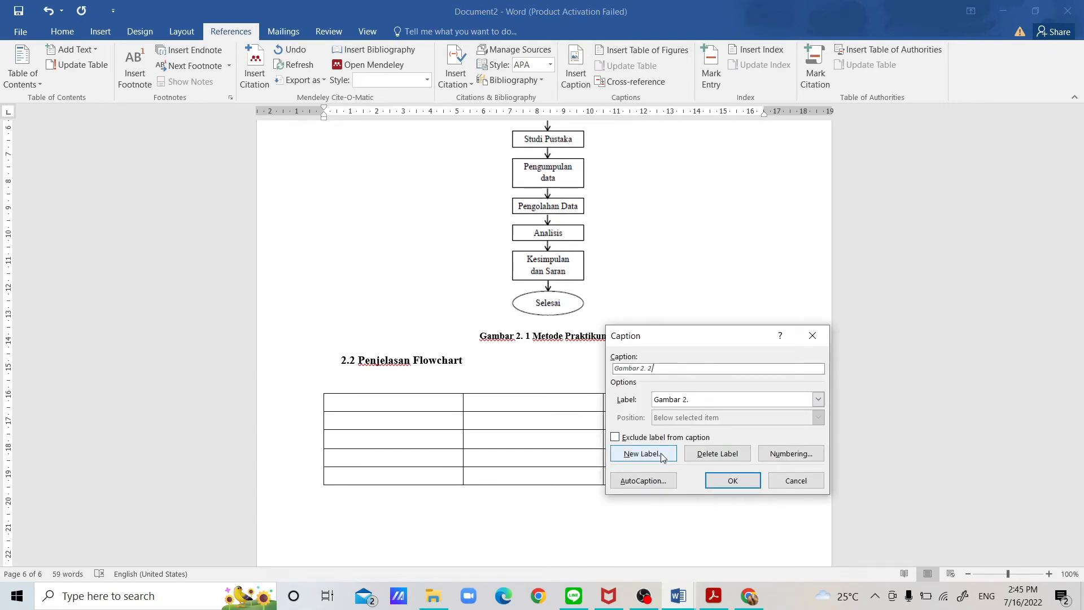
left_click(661, 453)
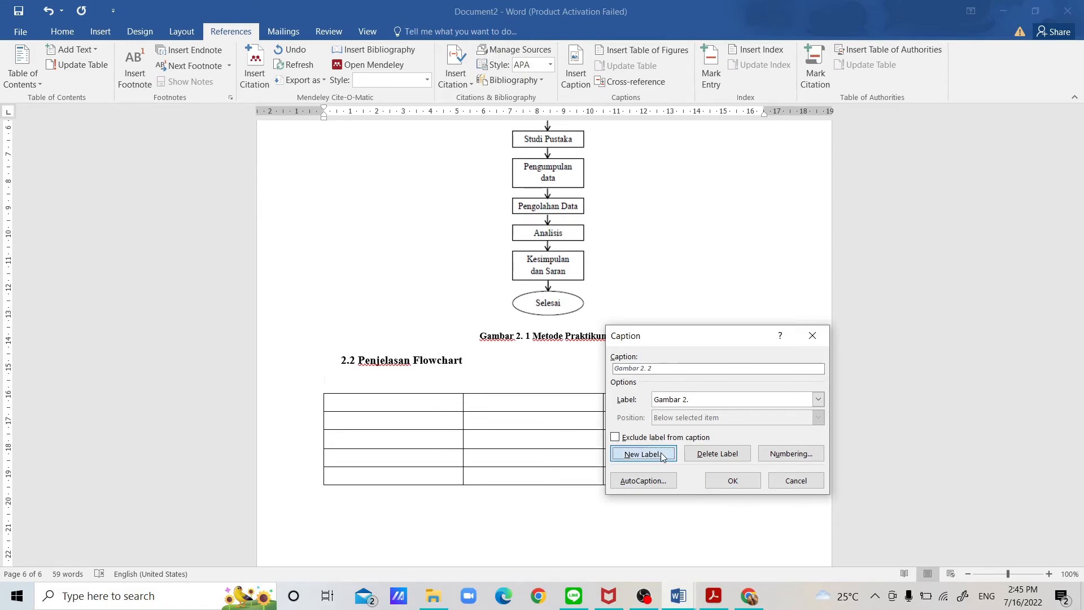
type("Tabe")
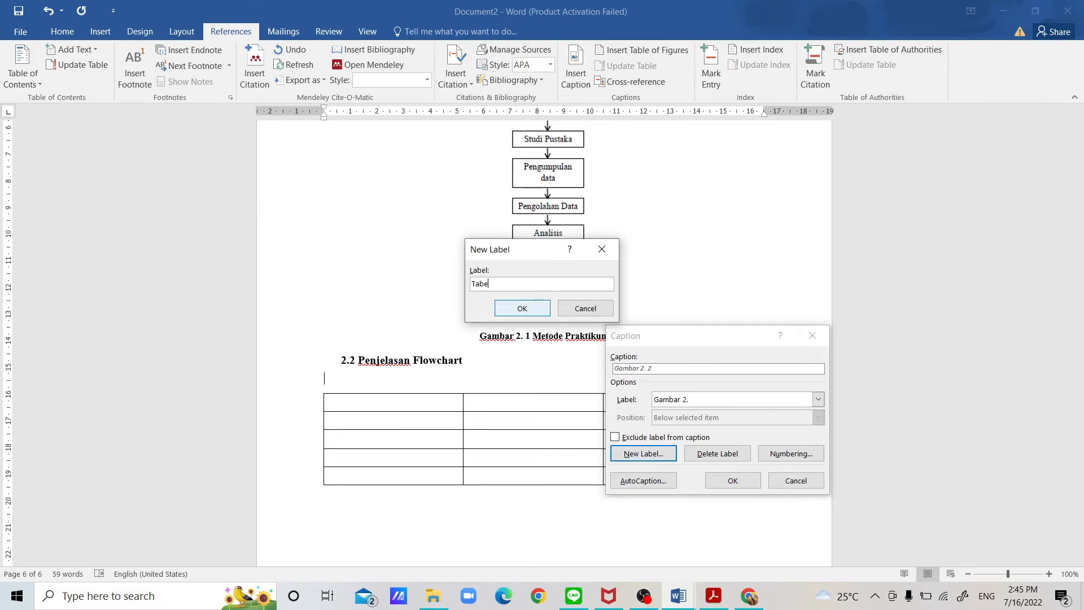
type("l 2.")
left_click(523, 308)
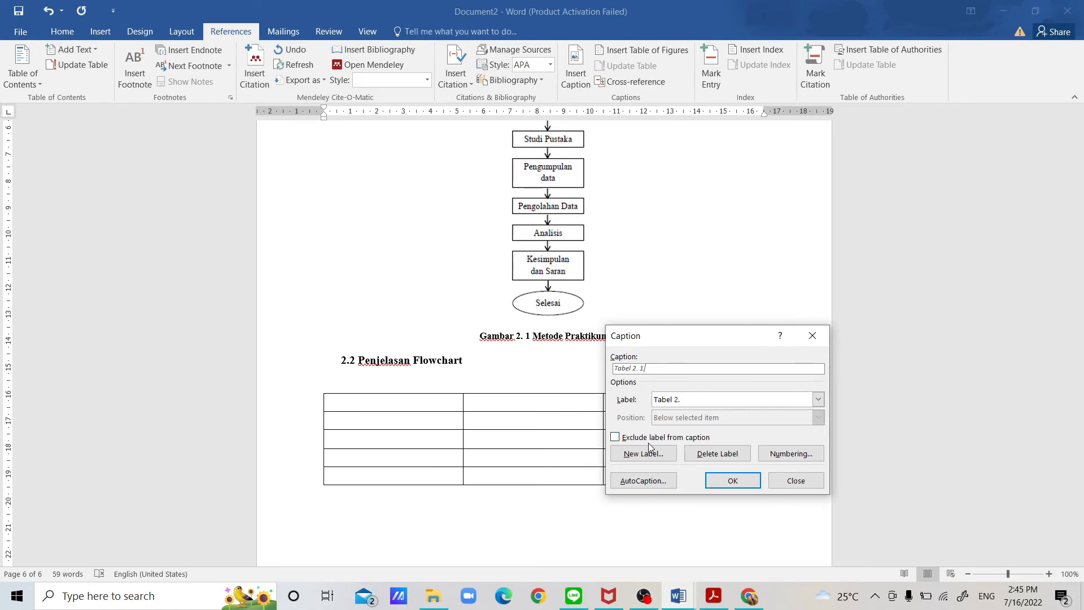
Insert the "Tabel 2. 1" caption above the table and add the title "Distribusi Poisson" after it.
left_click(746, 483)
type("Dis")
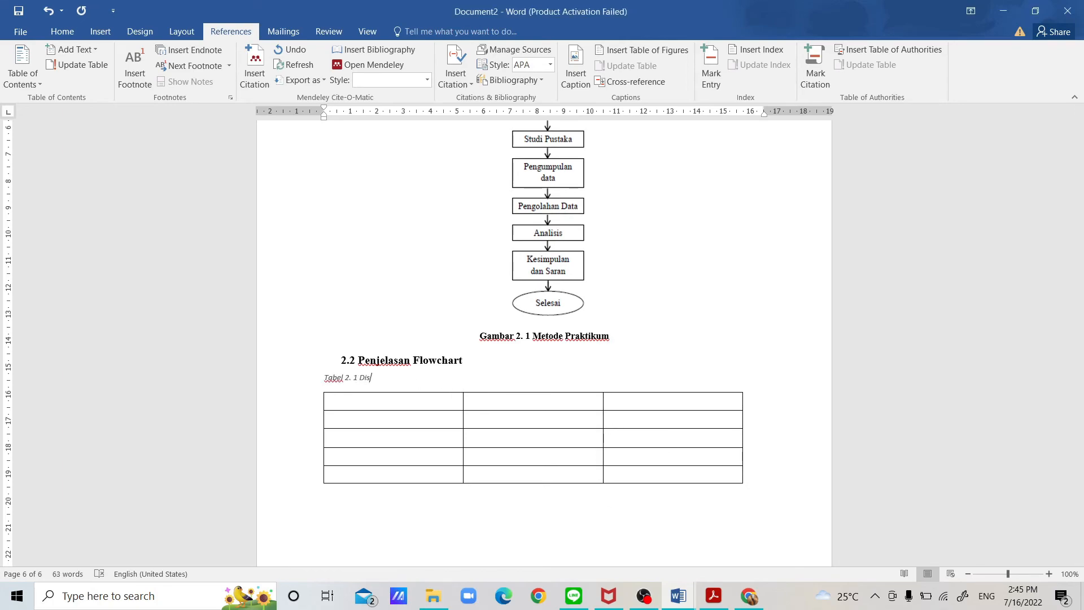
type("tribusi Poisson")
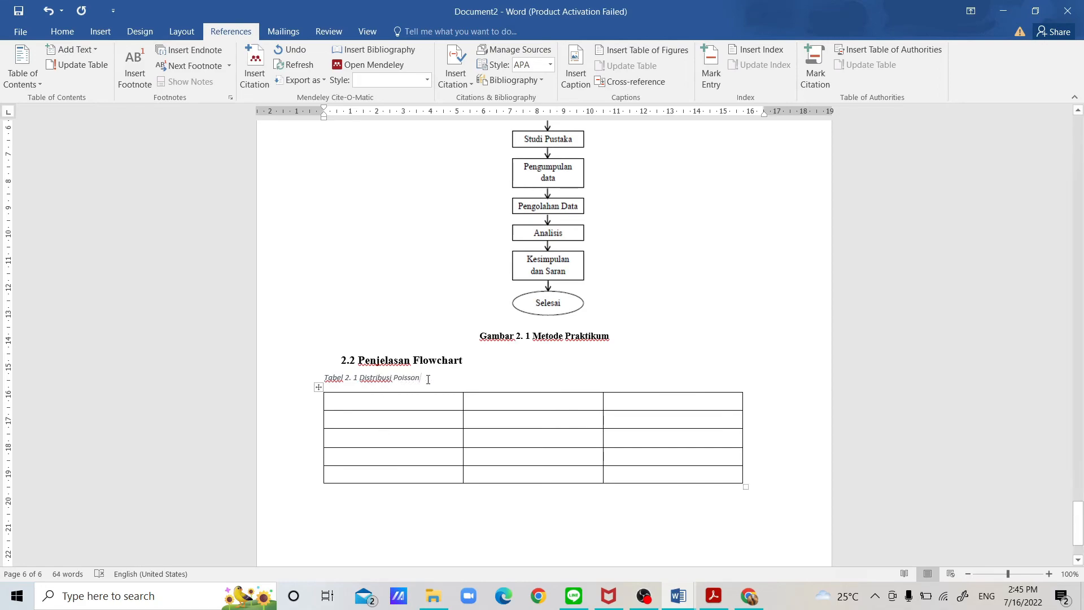
Format the "Tabel 2. 1 Distribusi Poisson" caption in Times New Roman, size 10, bold without italics.
left_click_drag(422, 379, 308, 385)
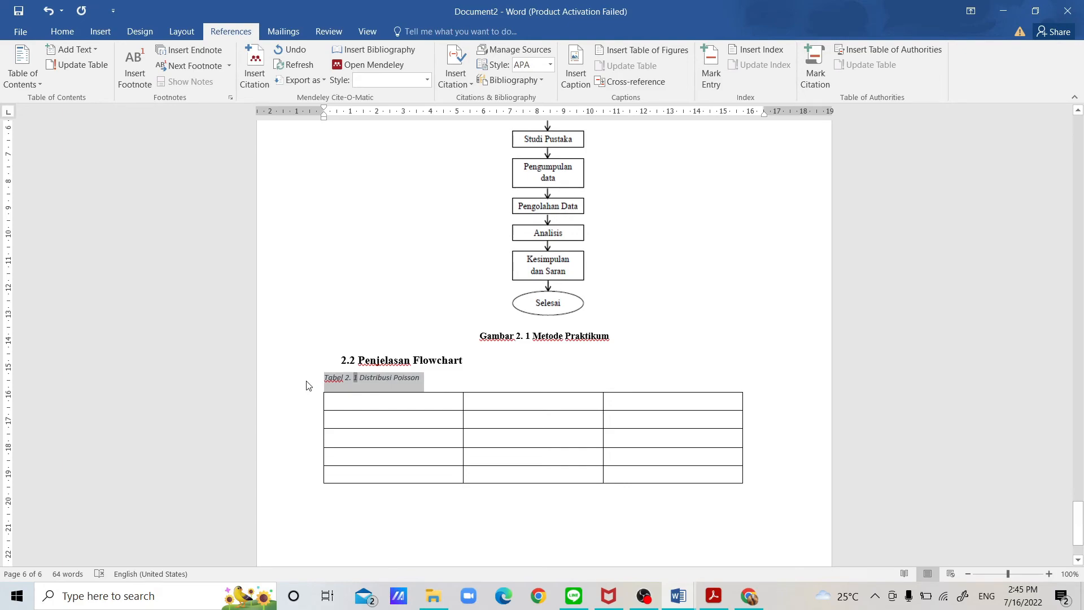
left_click(62, 31)
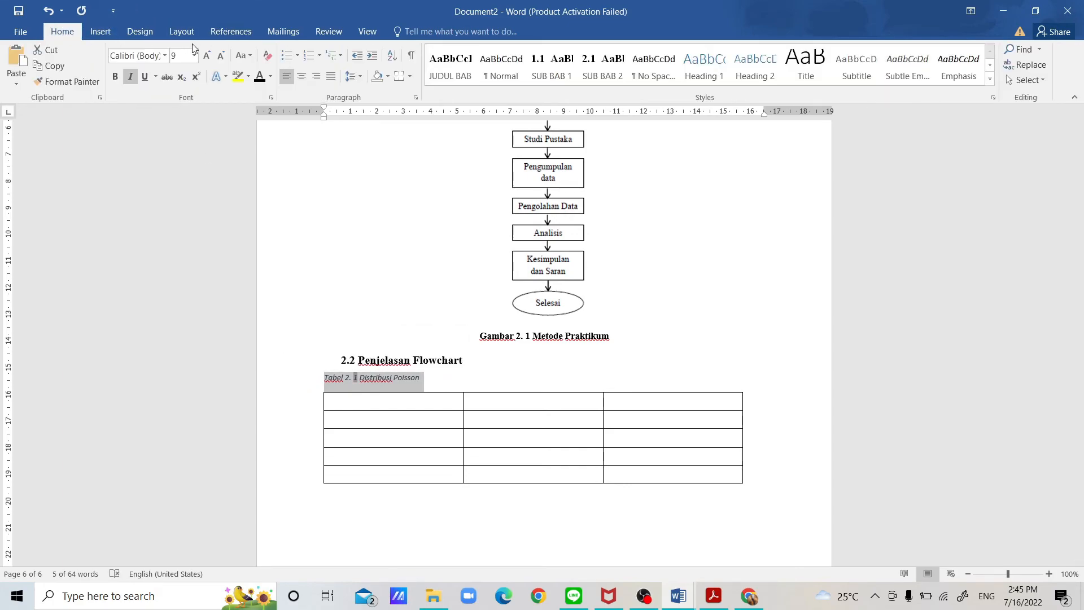
left_click(165, 57)
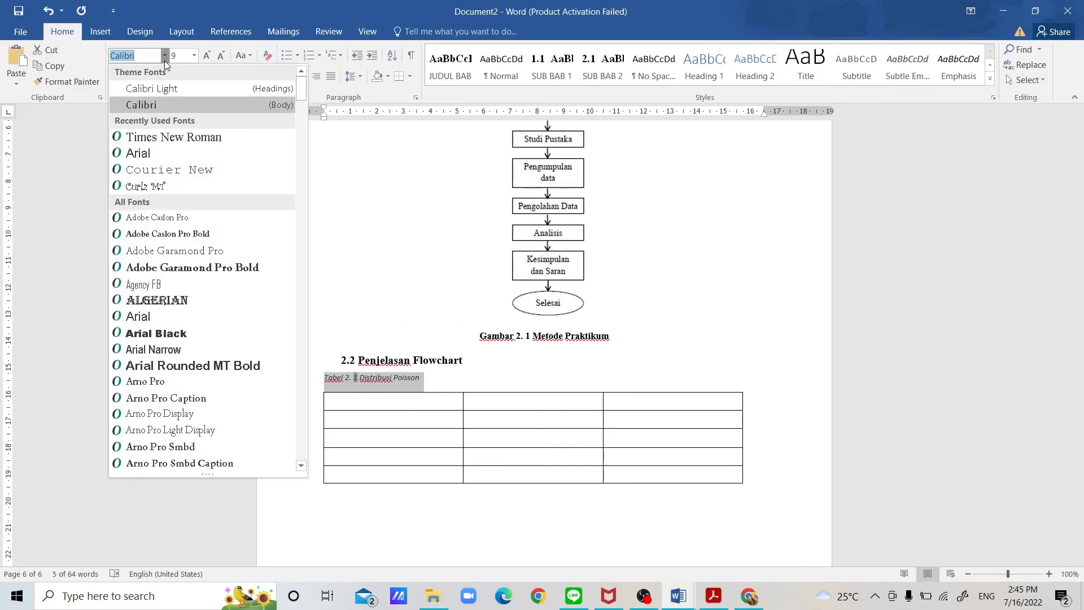
left_click(192, 138)
left_click(194, 55)
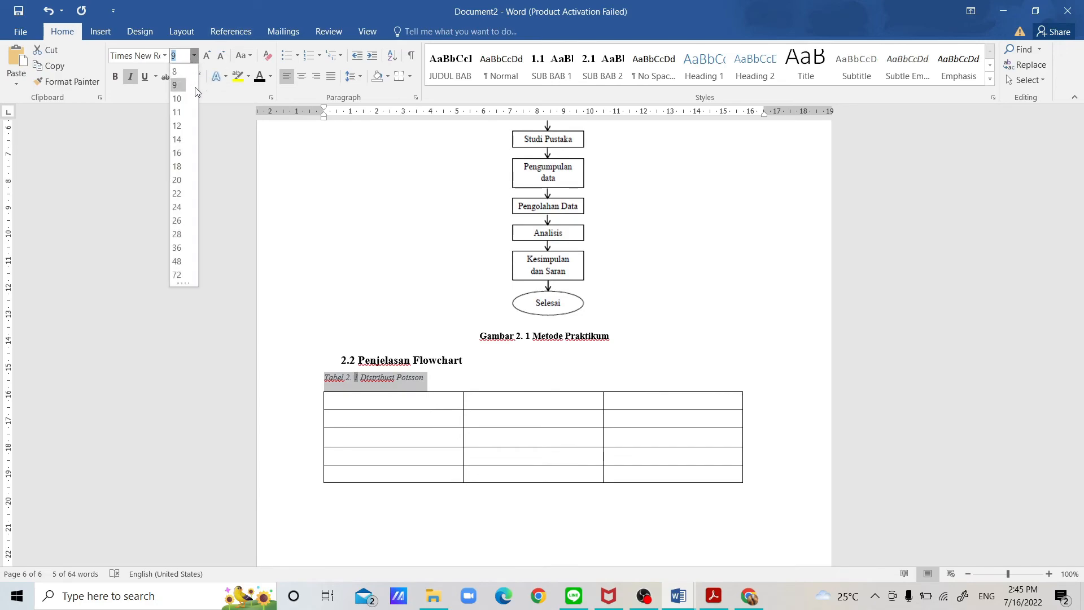
left_click(176, 129)
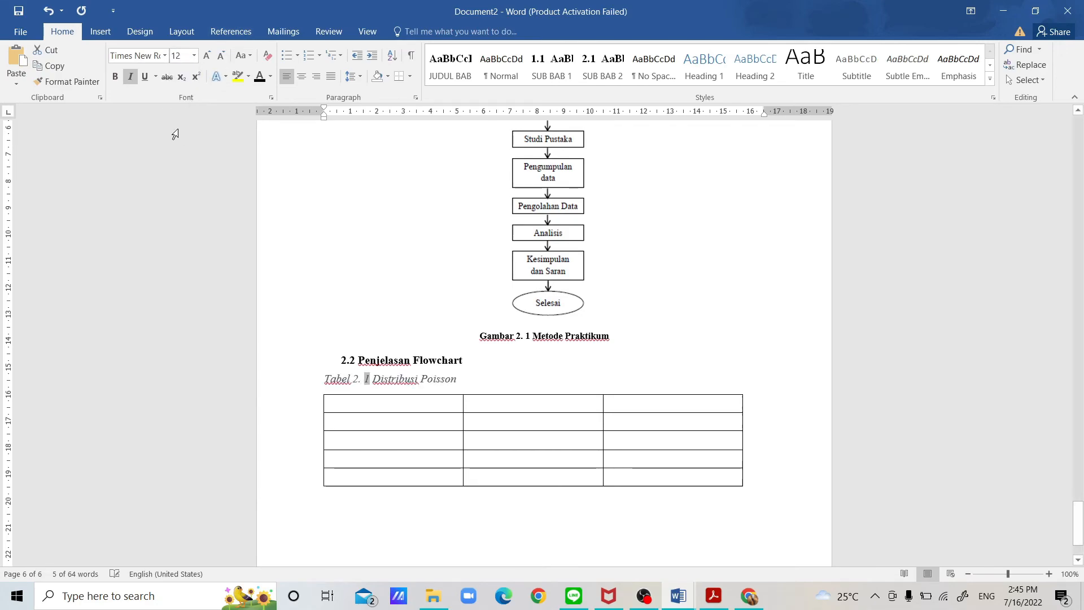
left_click(194, 55)
key("shift+Home")
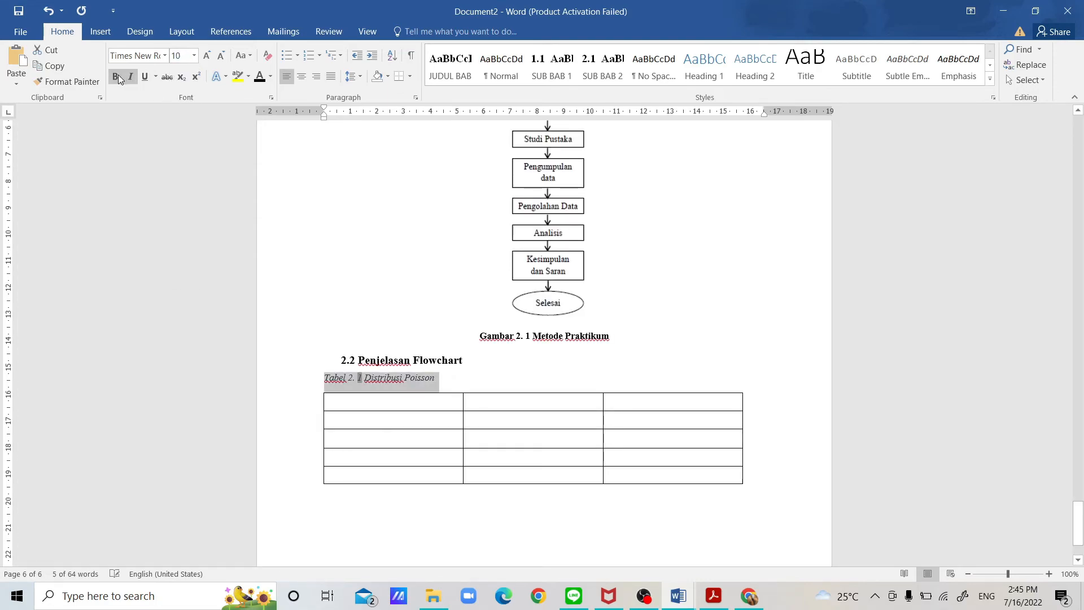
left_click(116, 76)
left_click(130, 77)
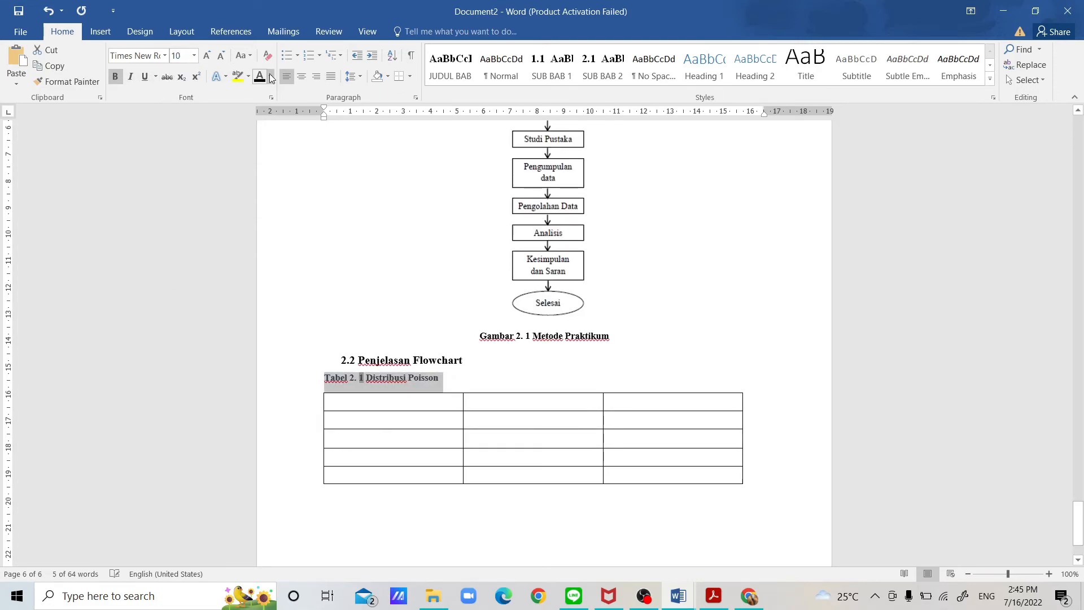
Centre the table caption and remove the space after its paragraph.
left_click(303, 79)
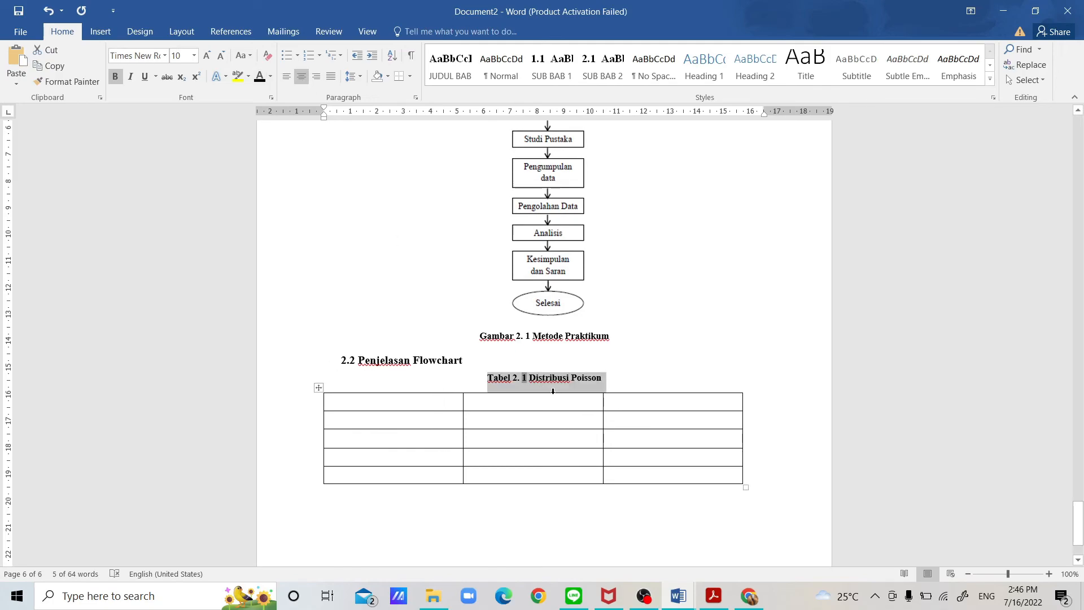
left_click(353, 76)
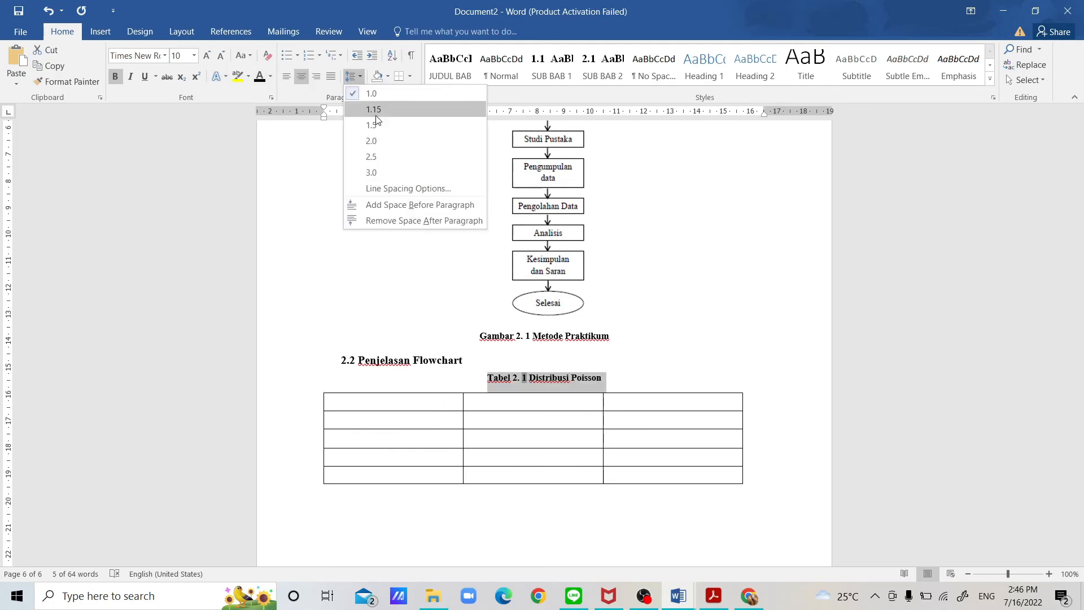
left_click(405, 222)
left_click(508, 447)
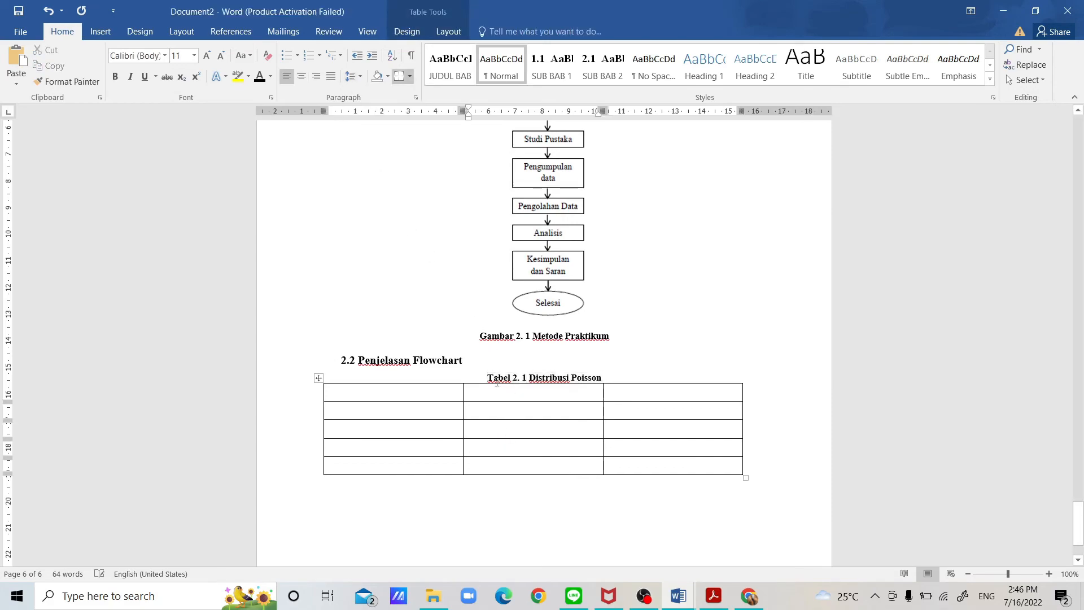
Start a new page after the table of contents and add the title "DAFTAR TABEL" with an empty line below it.
scroll(495, 381, "up", 3)
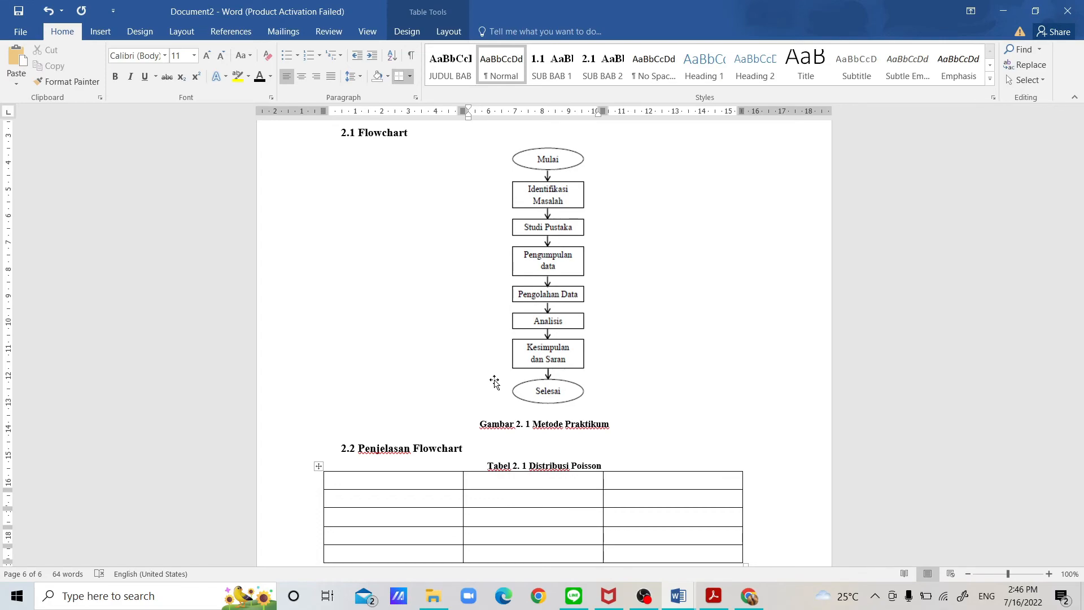
scroll(494, 382, "up", 20)
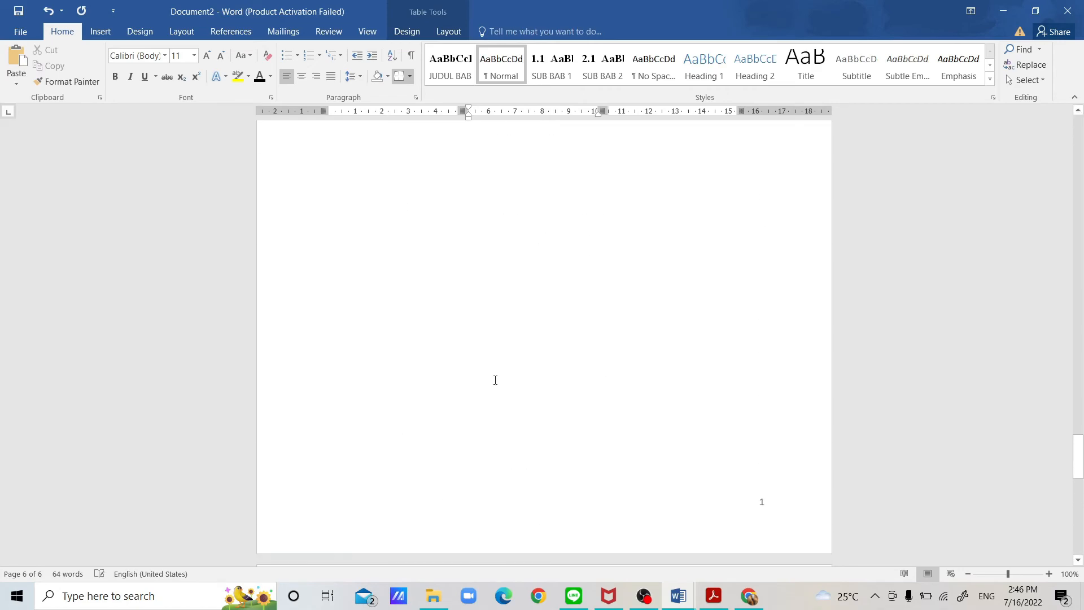
scroll(495, 380, "up", 15)
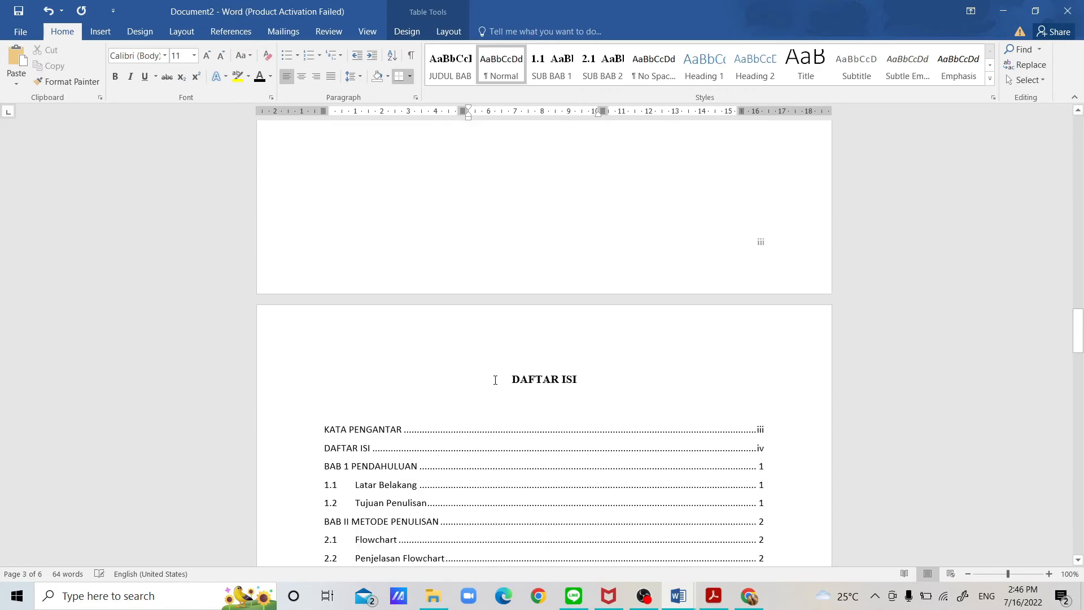
scroll(495, 380, "down", 8)
scroll(495, 379, "up", 1)
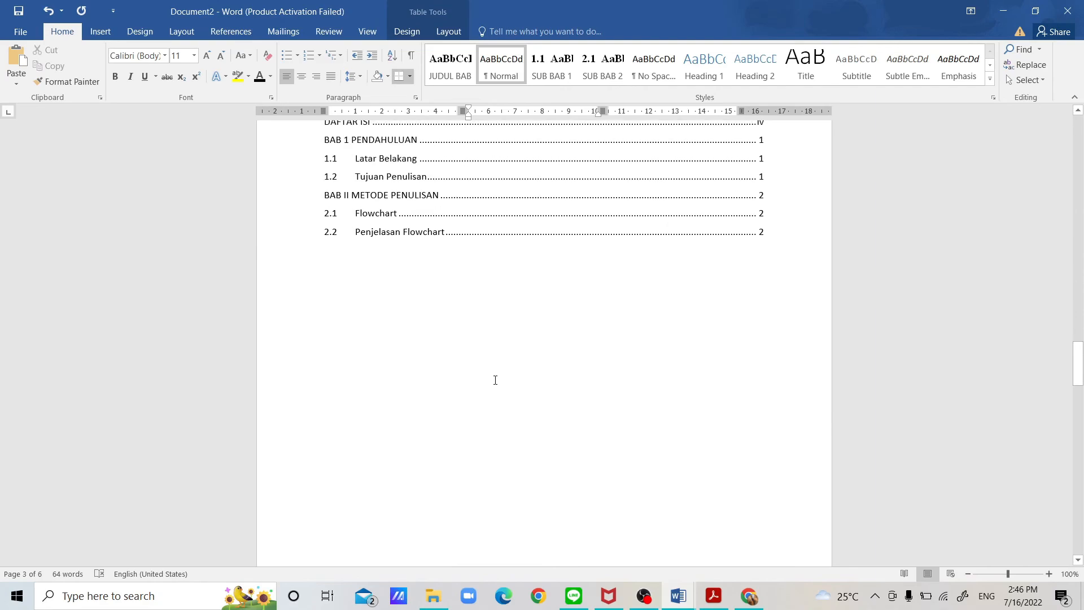
left_click(494, 380)
left_click(488, 279)
key("ctrl+Return")
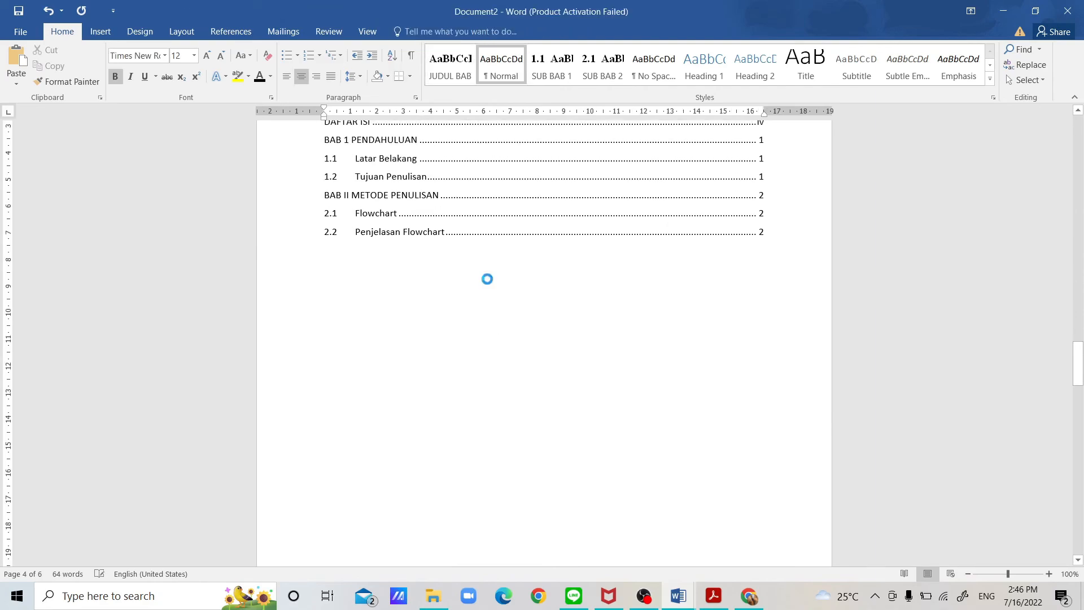
type("D")
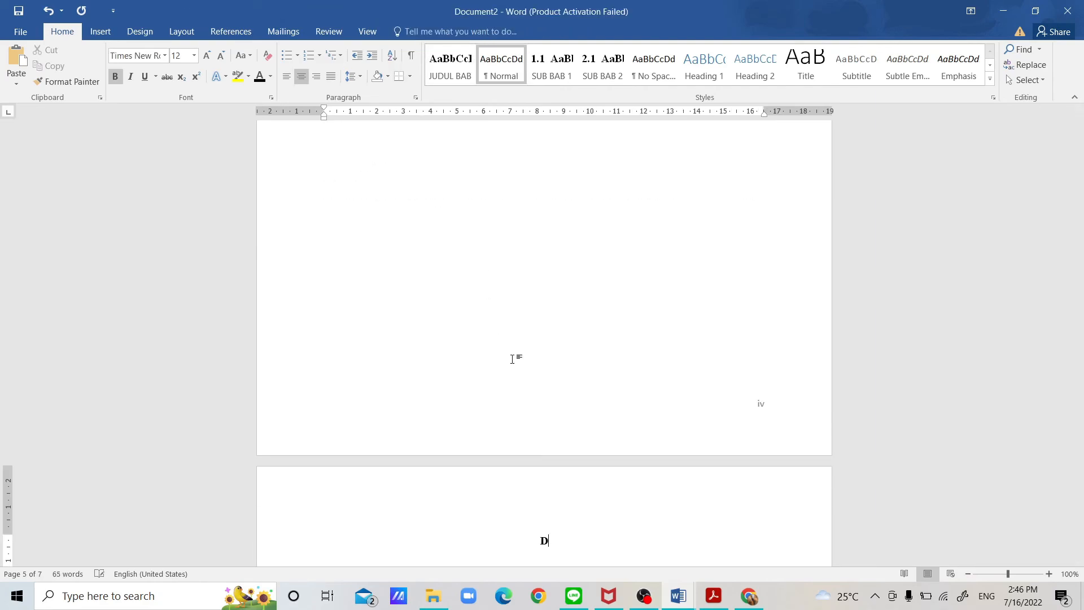
type("AFTAR TABEL")
key("Return")
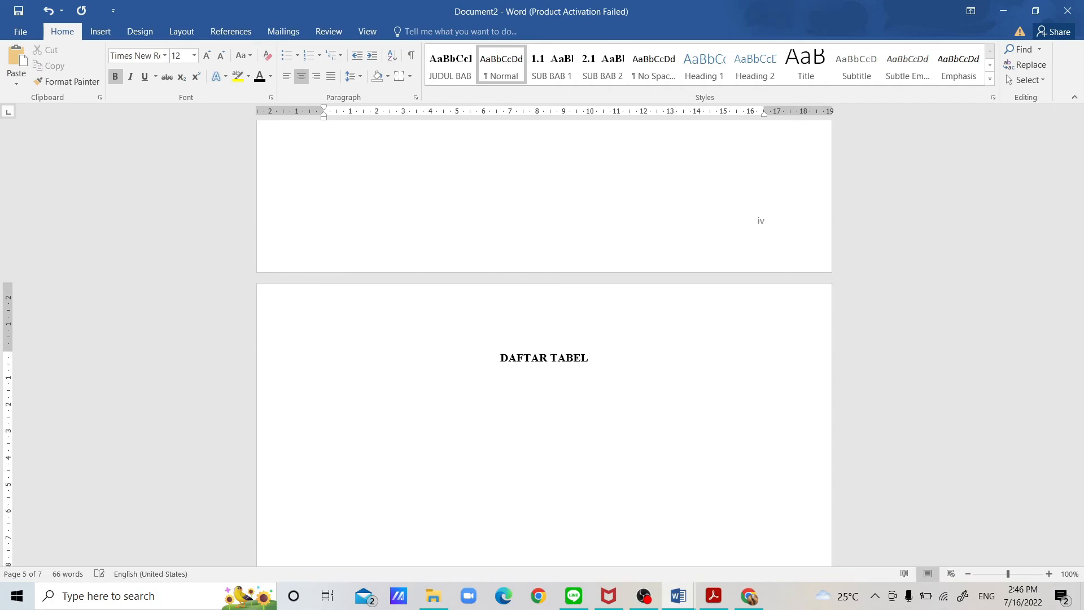
Insert a table of figures below "DAFTAR TABEL" using the caption label "Tabel 2.".
left_click(233, 32)
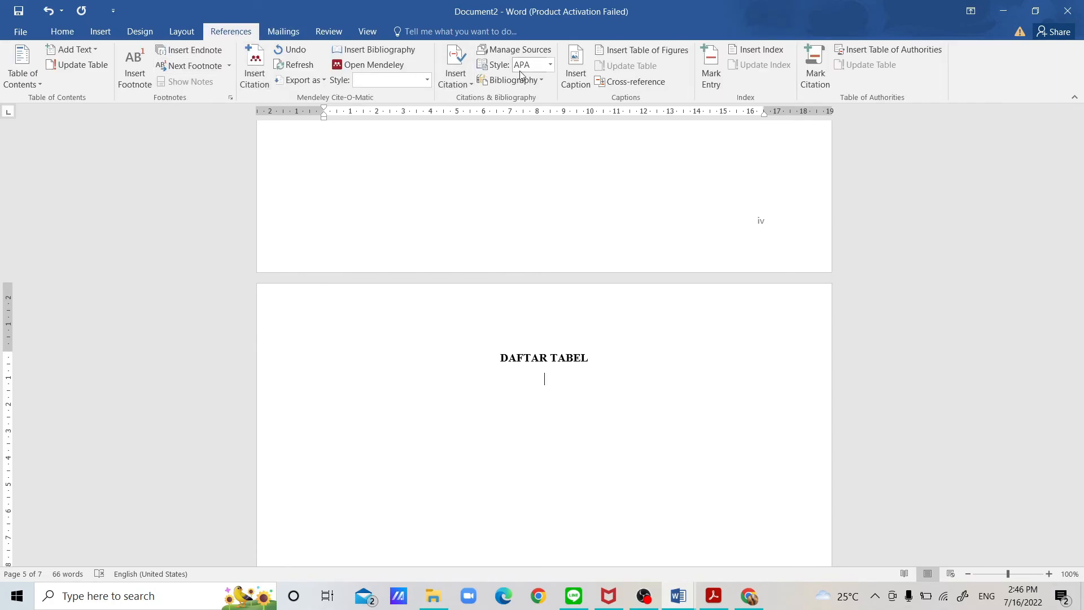
left_click(618, 51)
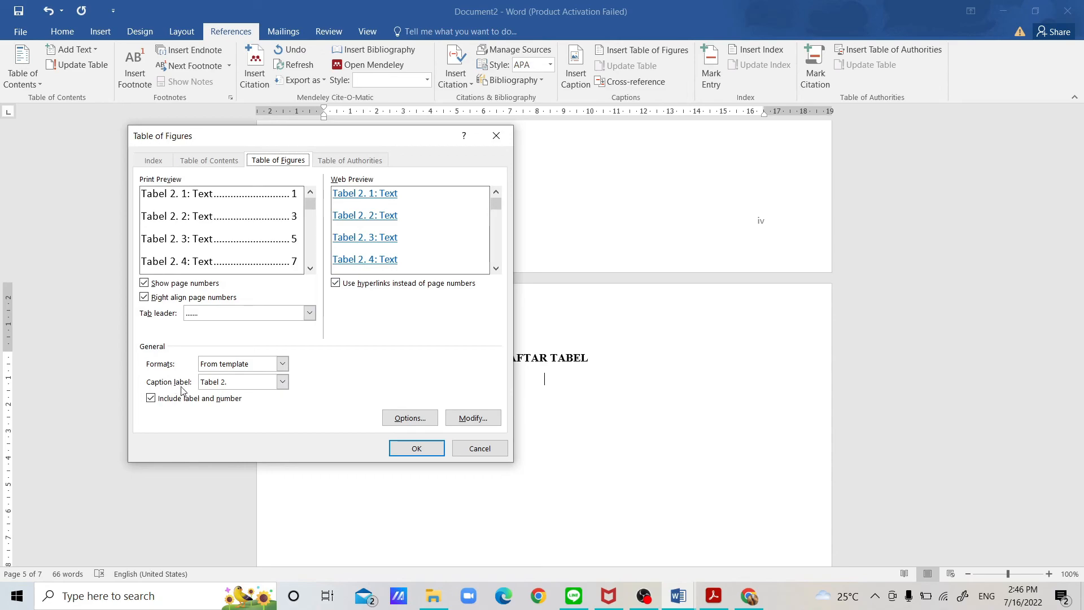
left_click(283, 383)
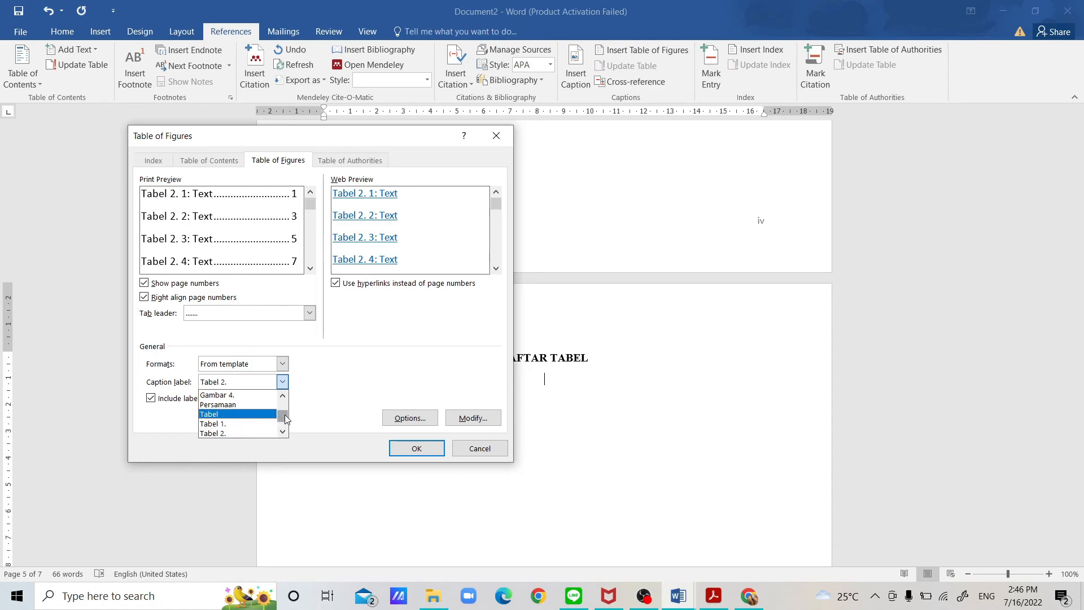
left_click_drag(285, 415, 284, 418)
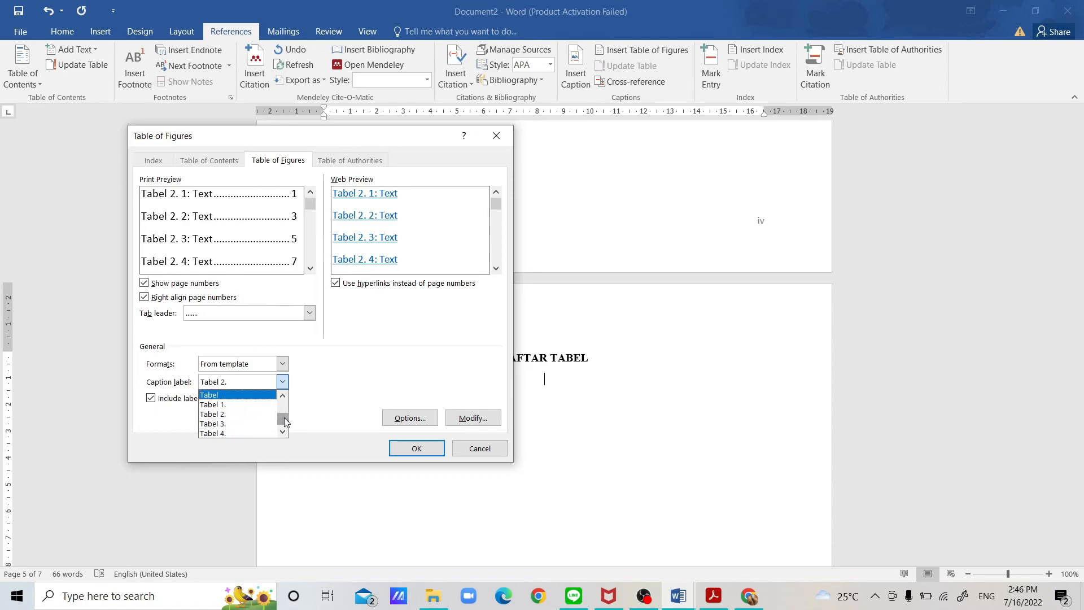
left_click(245, 416)
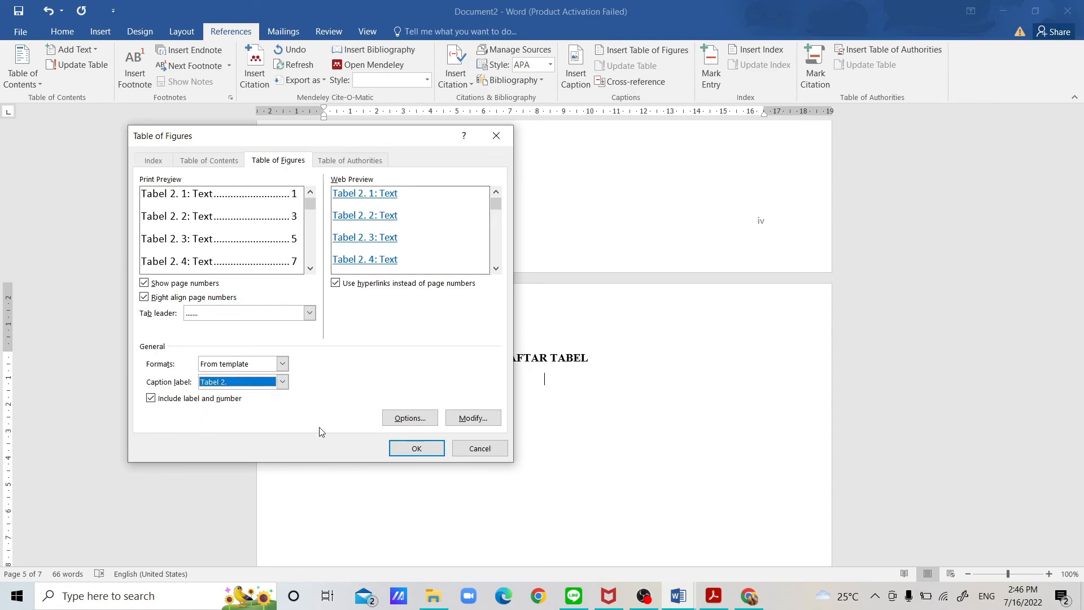
left_click(418, 450)
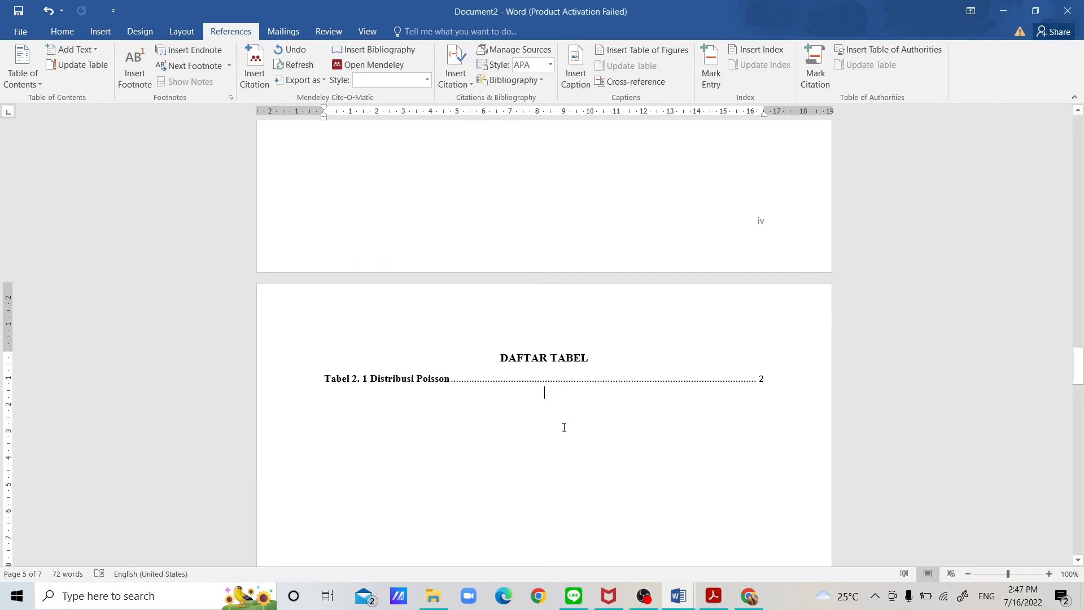
Start a new page after the list of tables and add the title "DAFTAR GAMBAR" with an empty line below it.
scroll(564, 428, "down", 5)
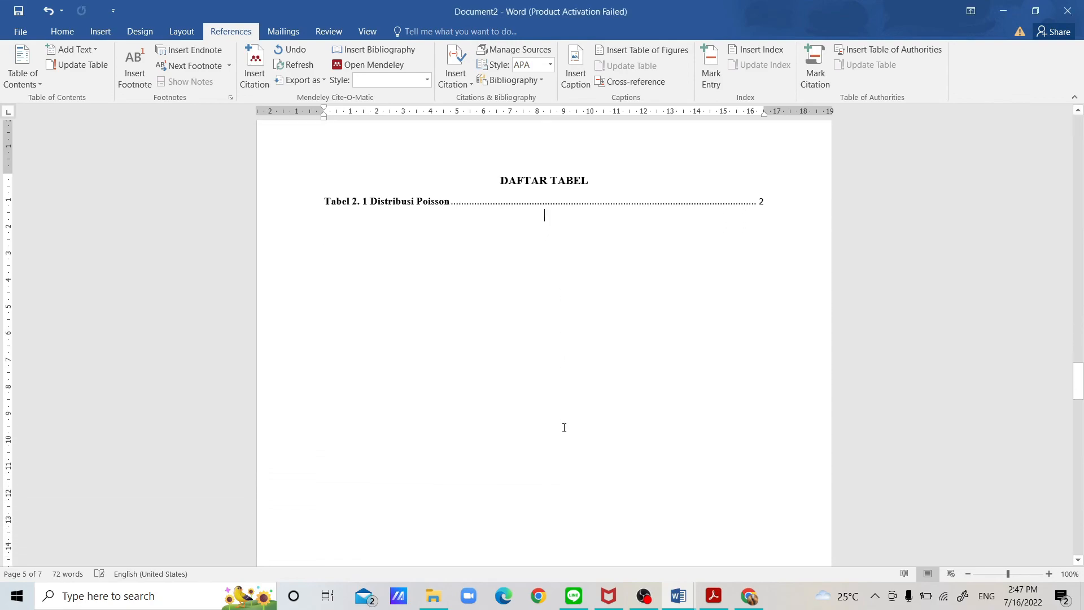
key("ctrl+Return")
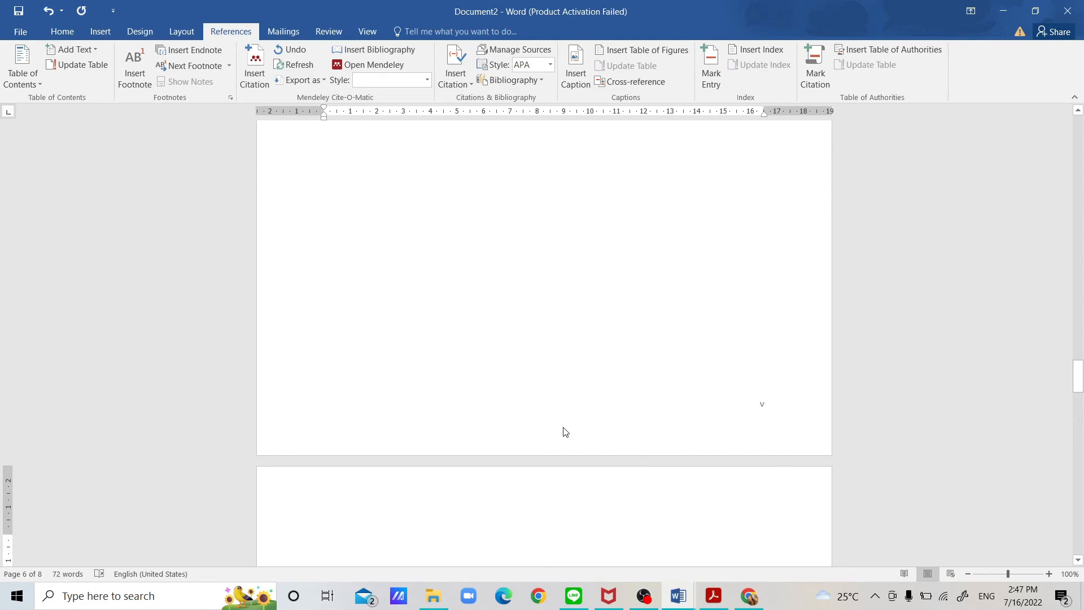
type("DAFTAR")
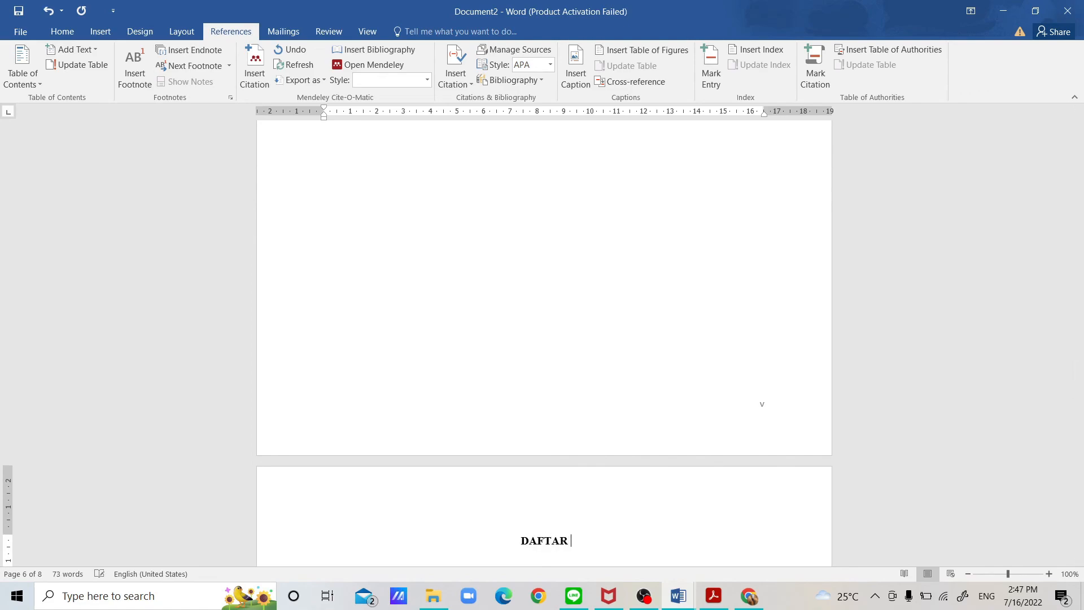
type(" GAMBAR")
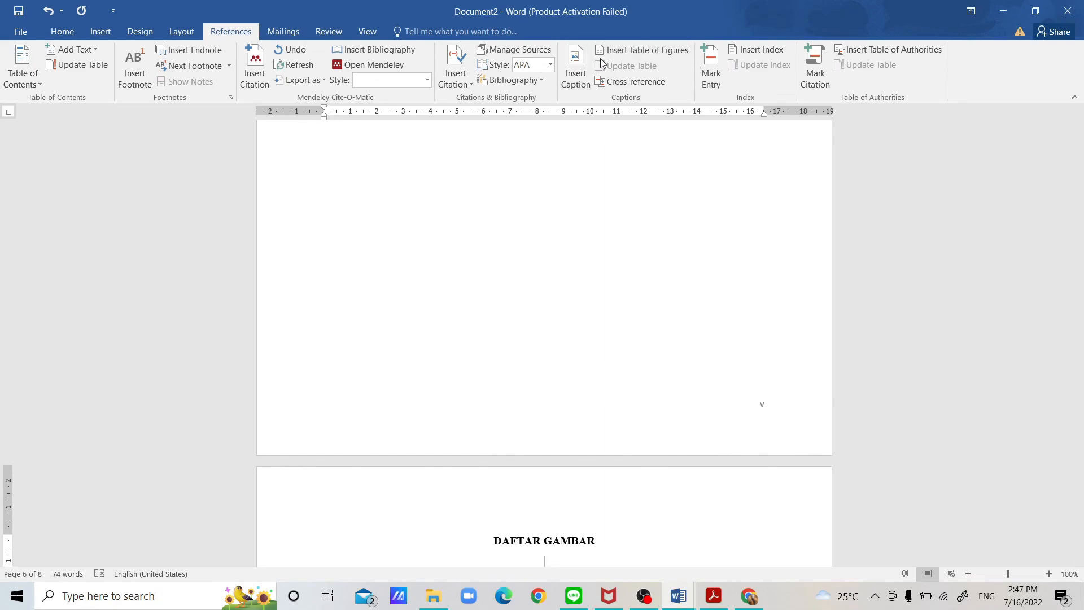
Insert a table of figures below "DAFTAR GAMBAR" using the caption label "Gambar 2.".
left_click(642, 50)
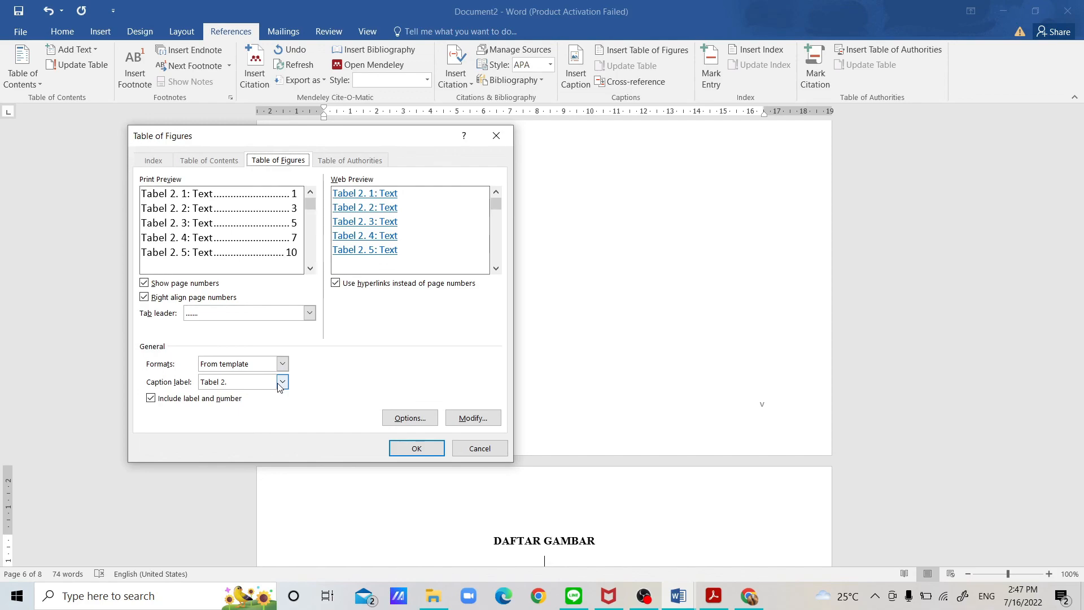
left_click(282, 383)
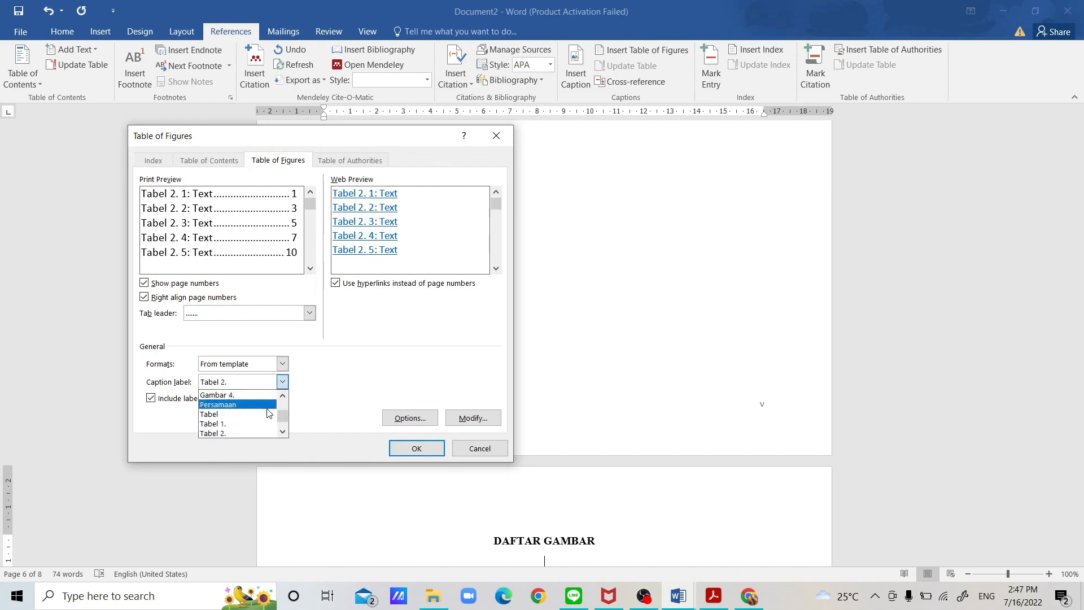
left_click_drag(284, 414, 286, 416)
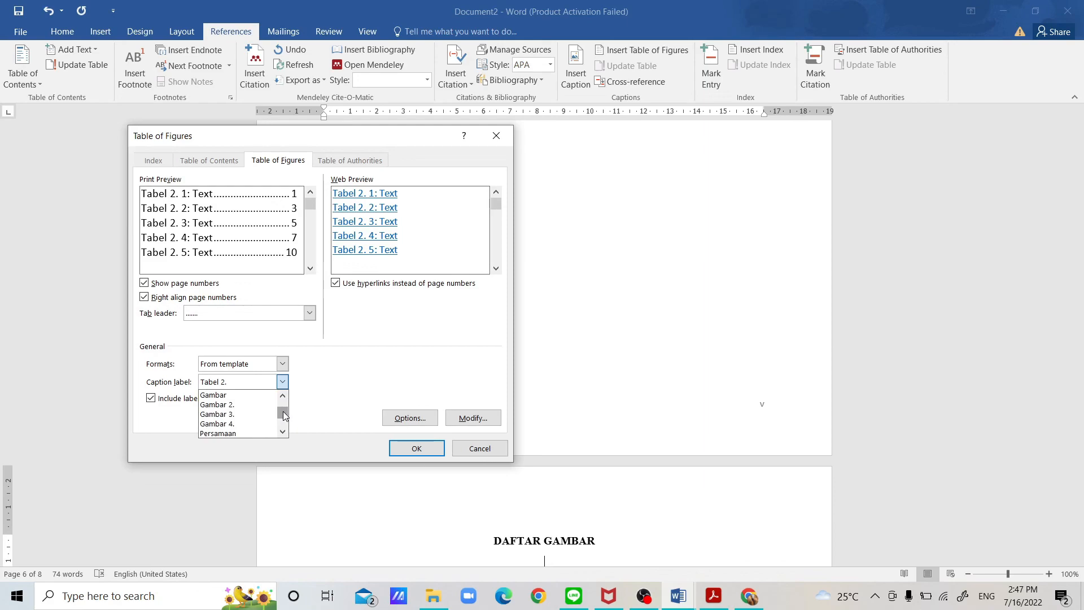
left_click(252, 404)
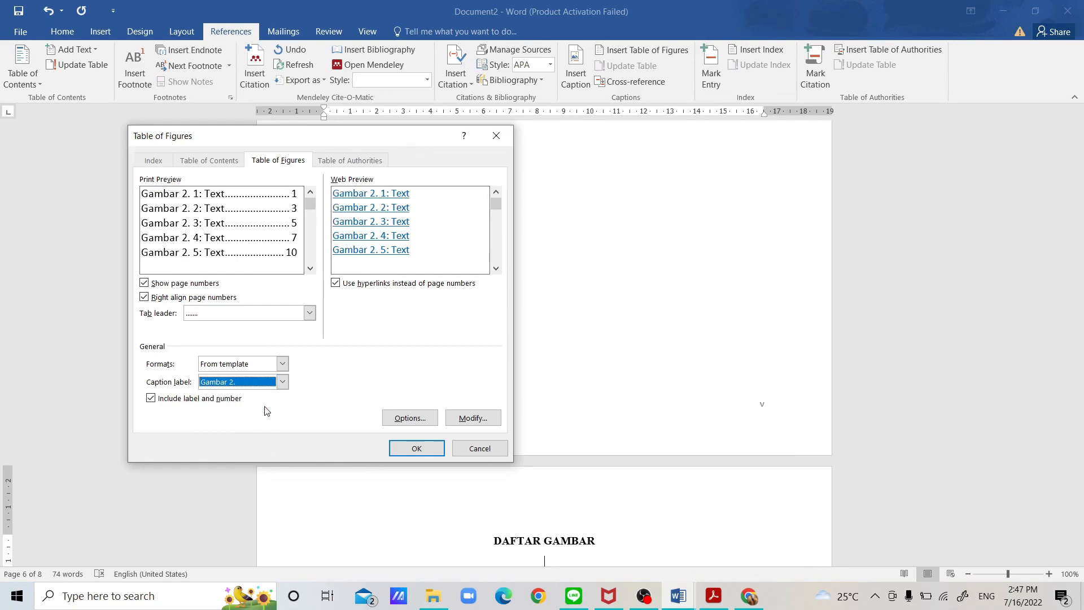
left_click(429, 449)
scroll(521, 419, "down", 3)
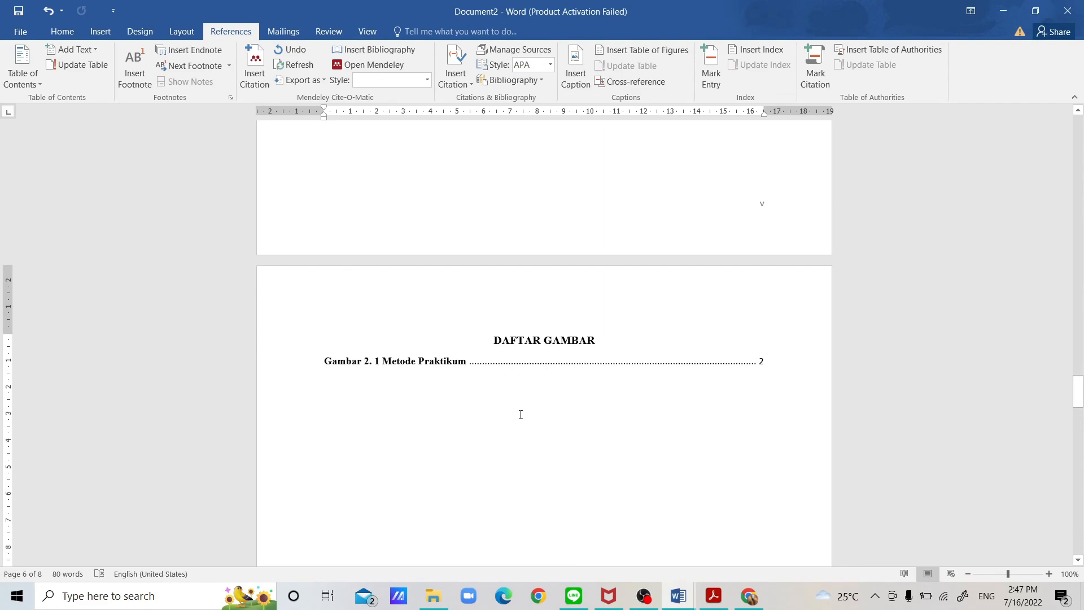
Check the caption label choices in the Table of Figures settings from the empty line below the "DAFTAR TABEL" list.
scroll(521, 414, "up", 2)
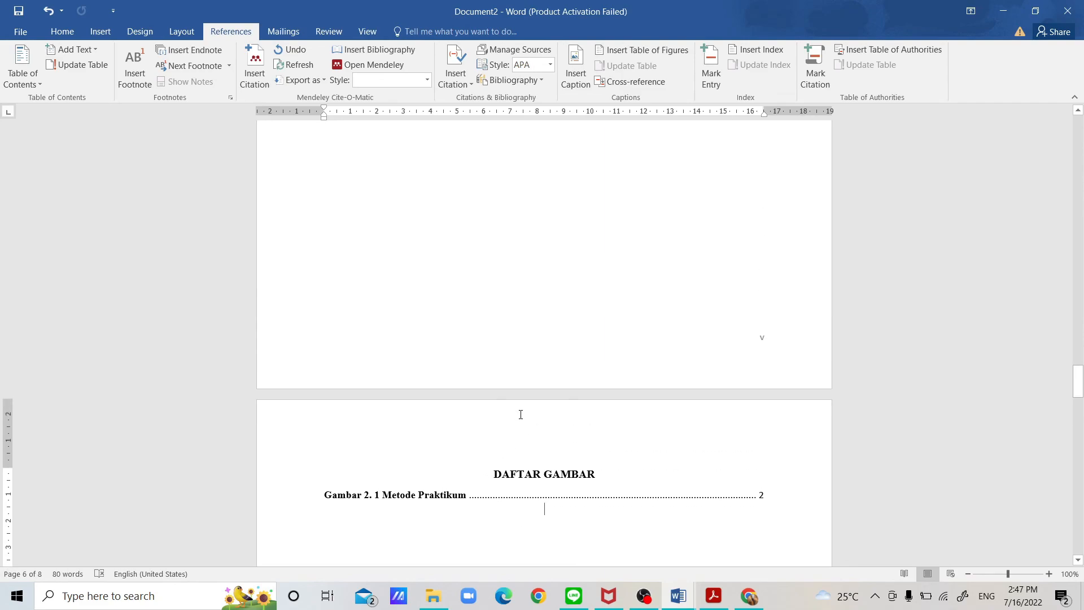
scroll(521, 415, "up", 8)
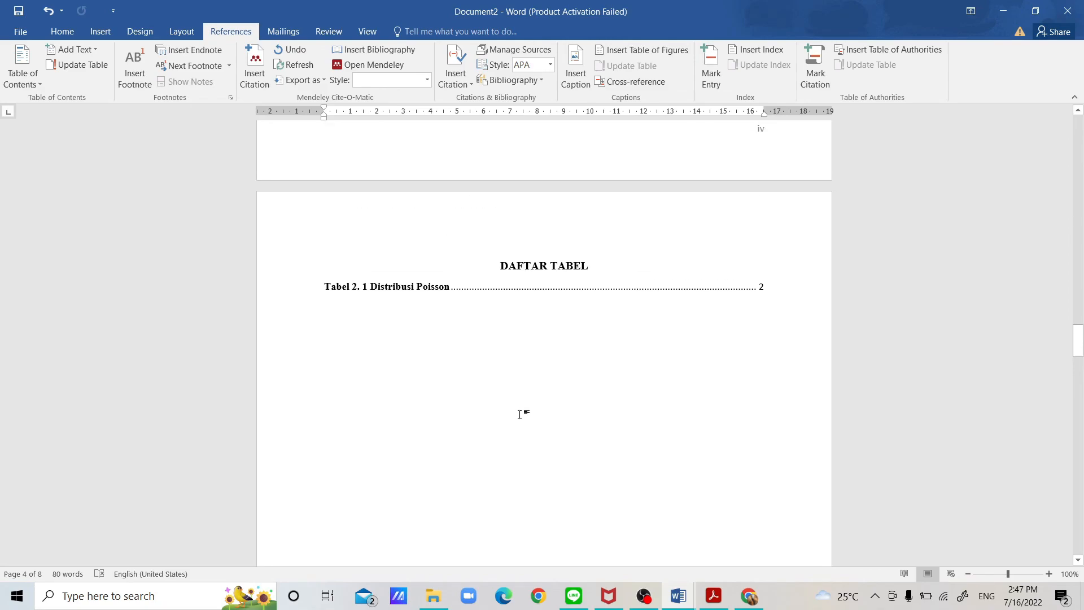
left_click(767, 302)
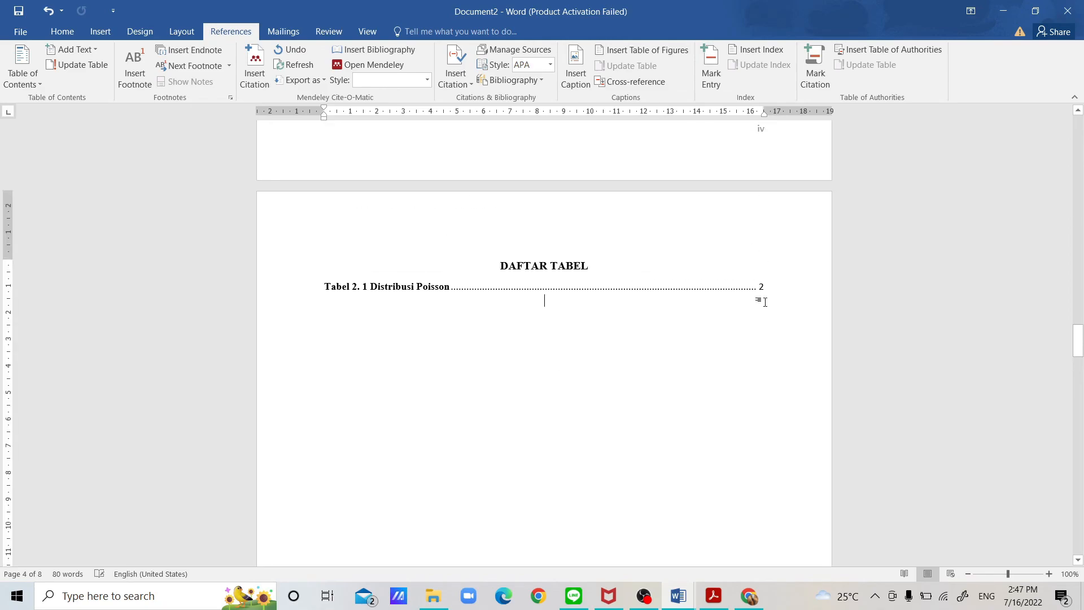
left_click(626, 53)
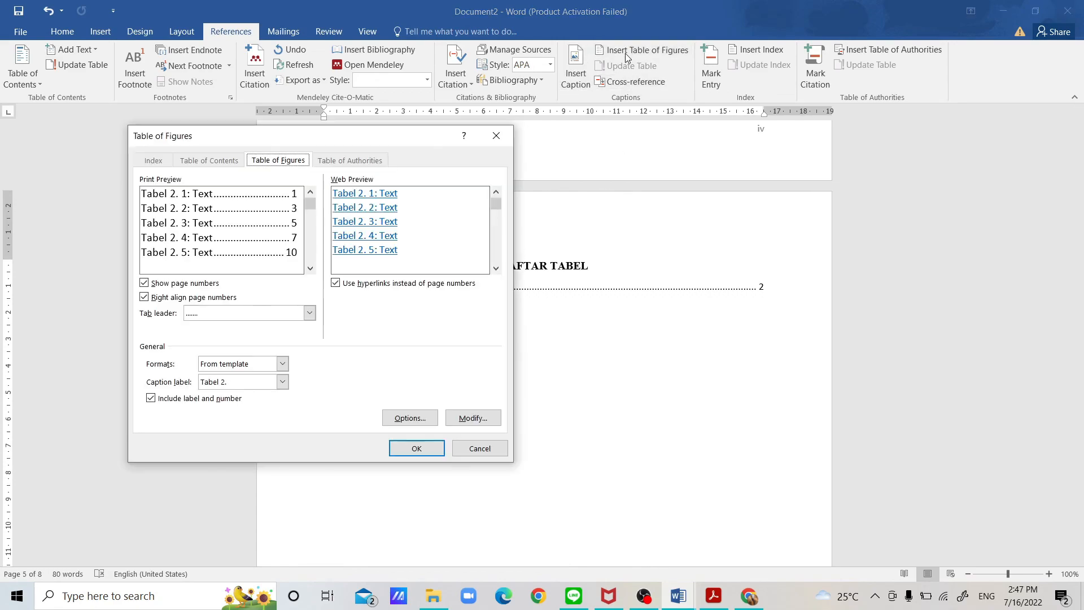
left_click(283, 383)
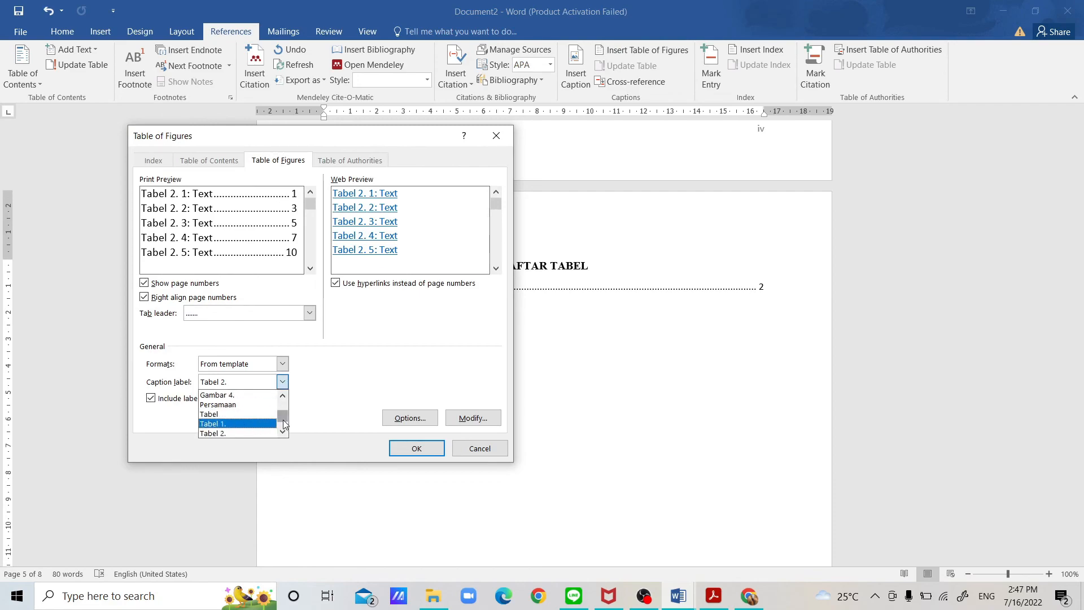
left_click(401, 452)
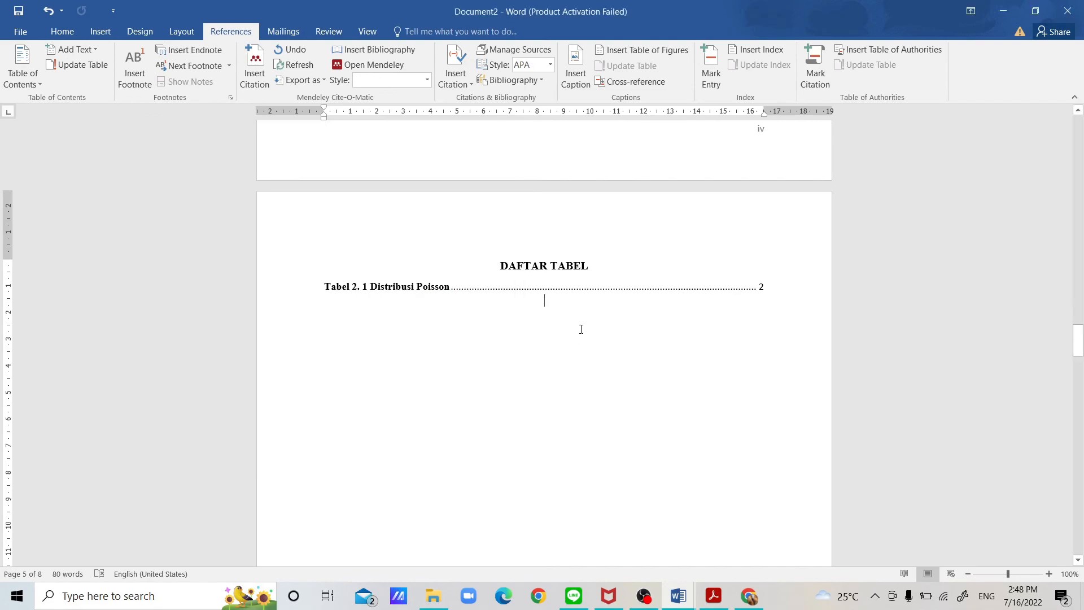